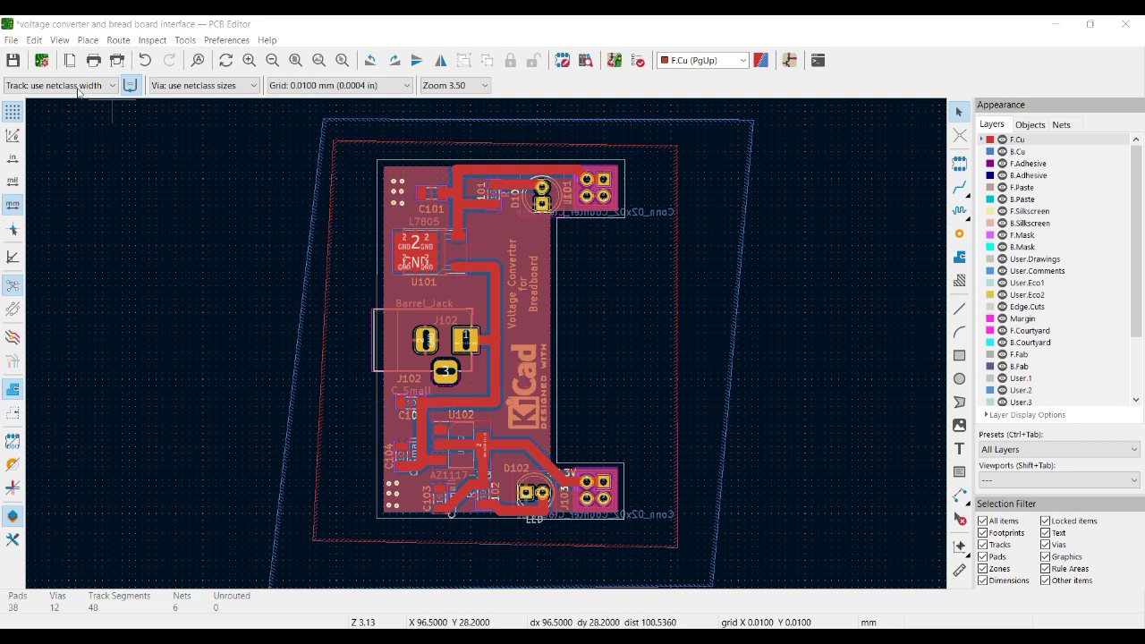
# - Inspect the voltage converter board in the 3D viewer, including a flipped view, and return to the layout
pyautogui.click(43, 42)
pyautogui.moveTo(59, 40)
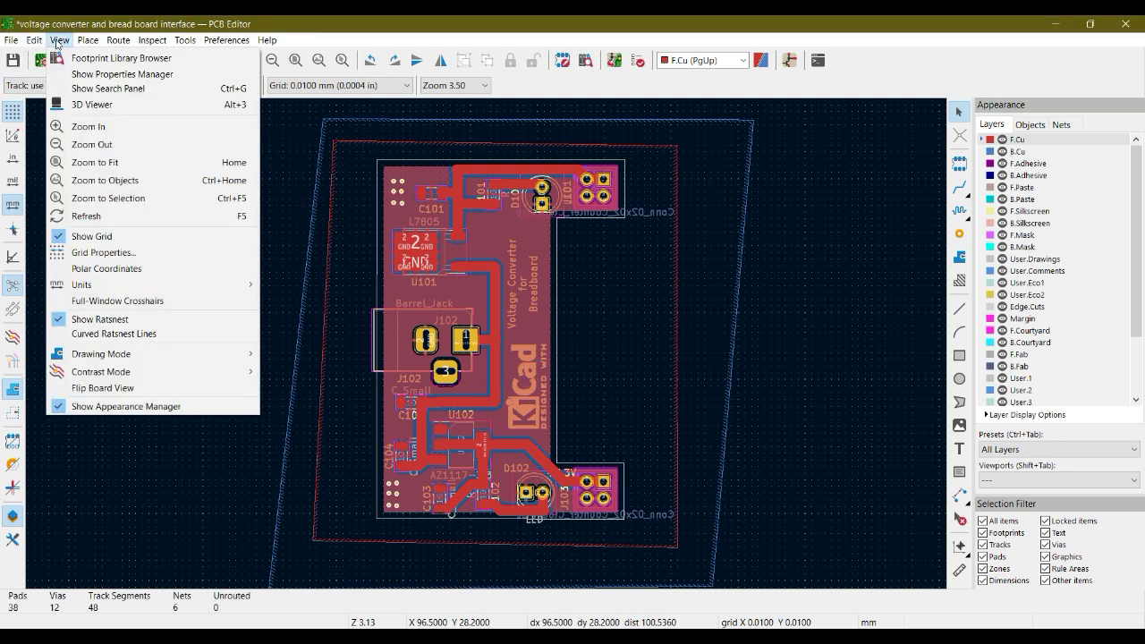
pyautogui.click(80, 105)
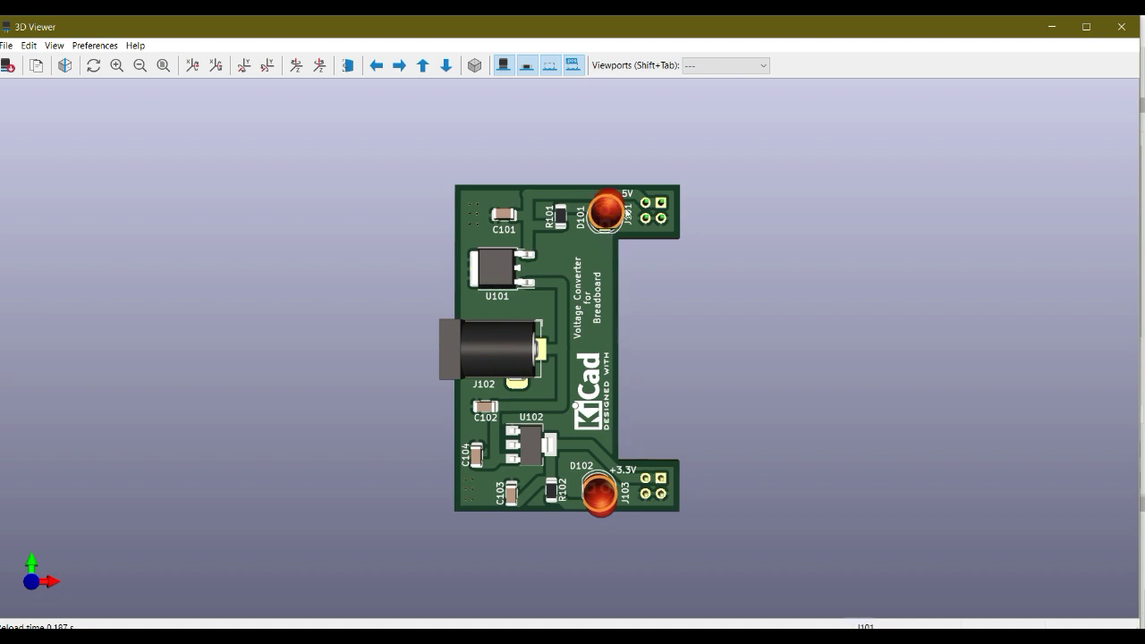
pyautogui.click(345, 67)
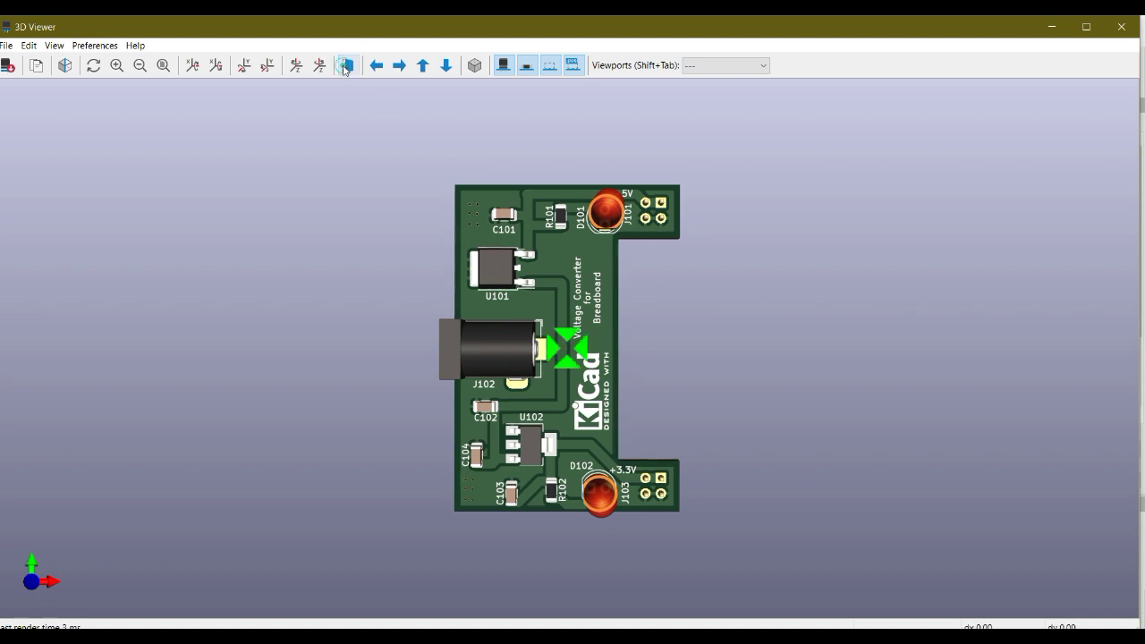
pyautogui.click(345, 67)
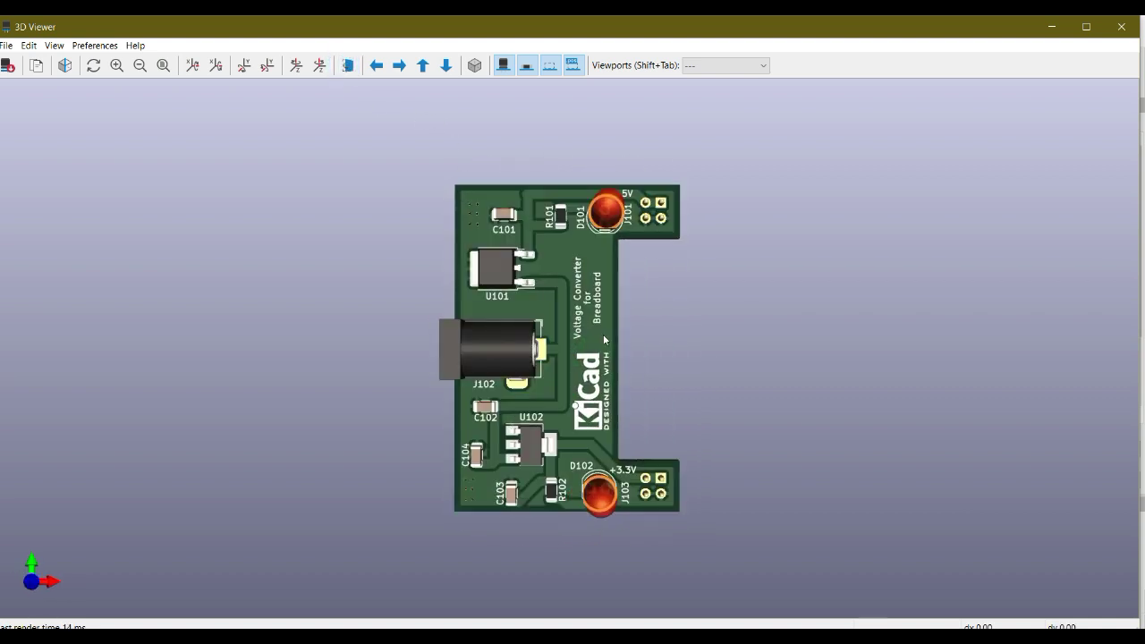
pyautogui.click(1124, 30)
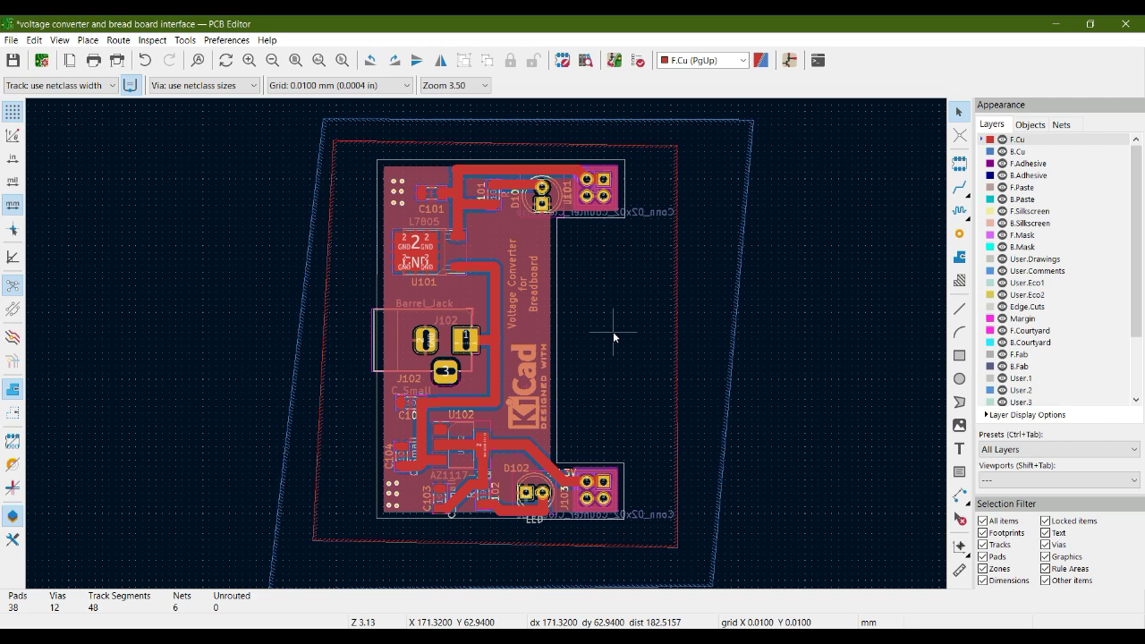
# - Run the design rules check with zone refilling enabled and hide the warnings so that only errors are listed
pyautogui.click(637, 61)
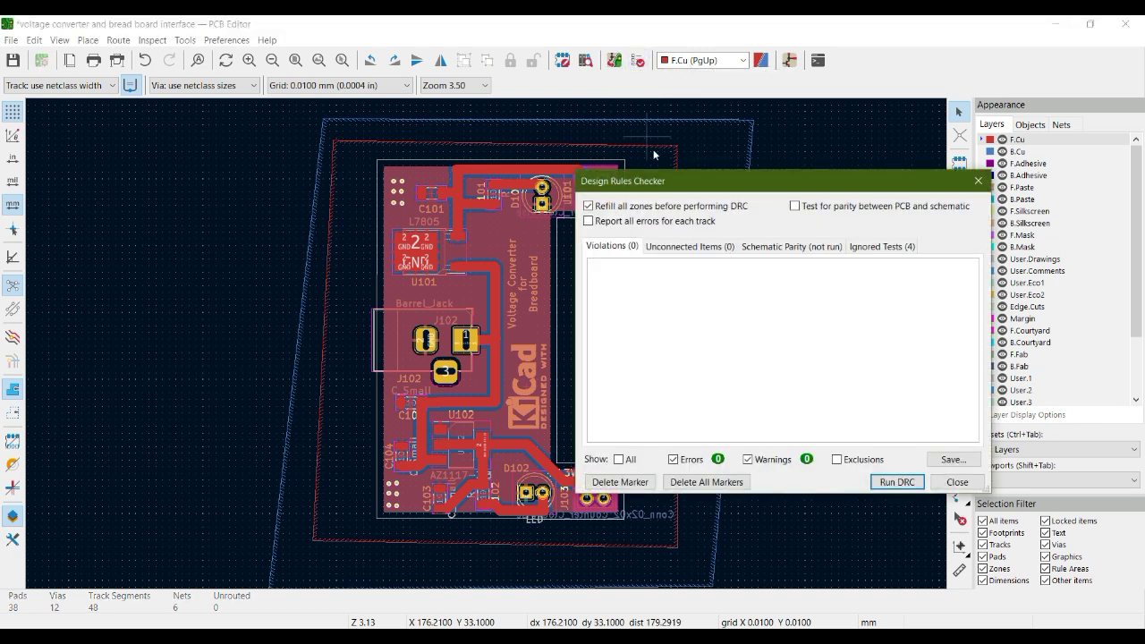
pyautogui.moveTo(737, 189); pyautogui.dragTo(815, 174)
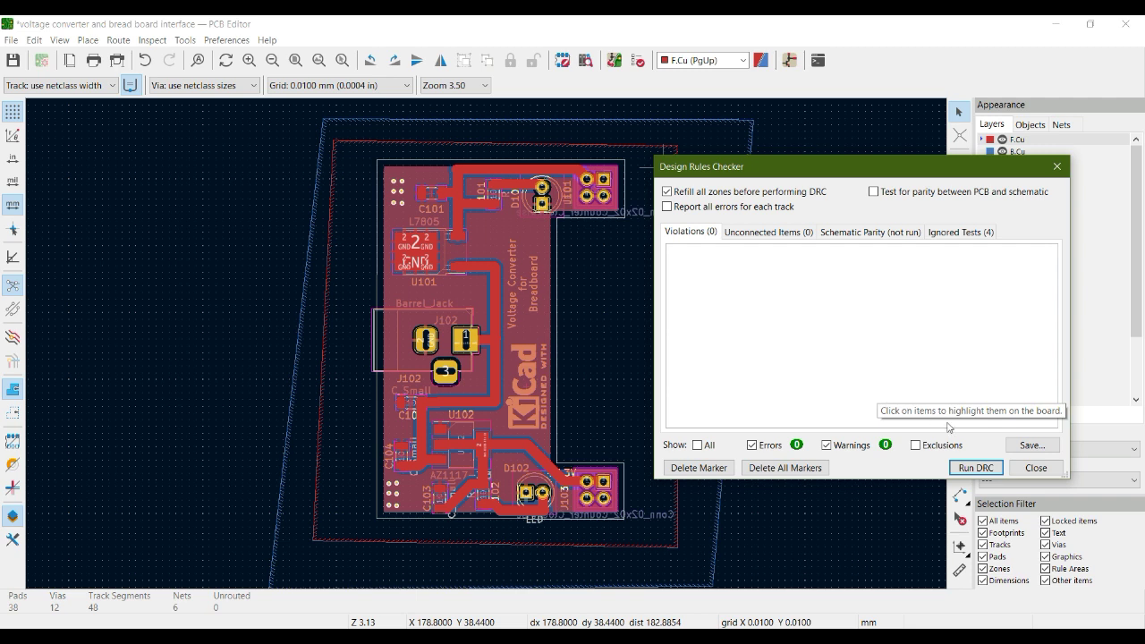
pyautogui.click(977, 469)
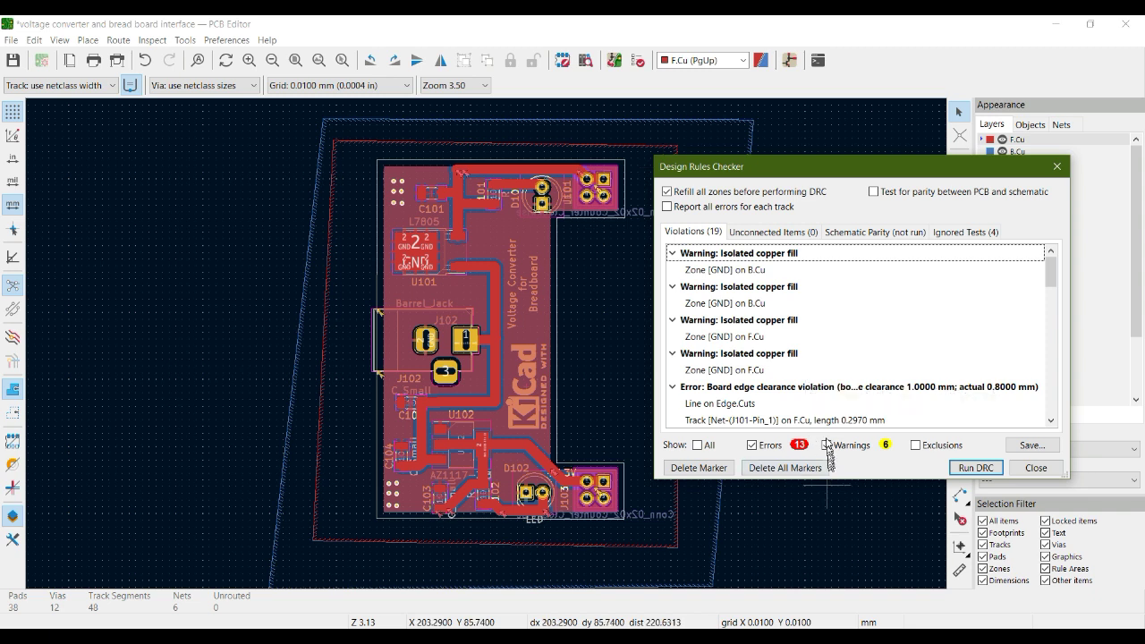
pyautogui.click(829, 446)
pyautogui.click(829, 446)
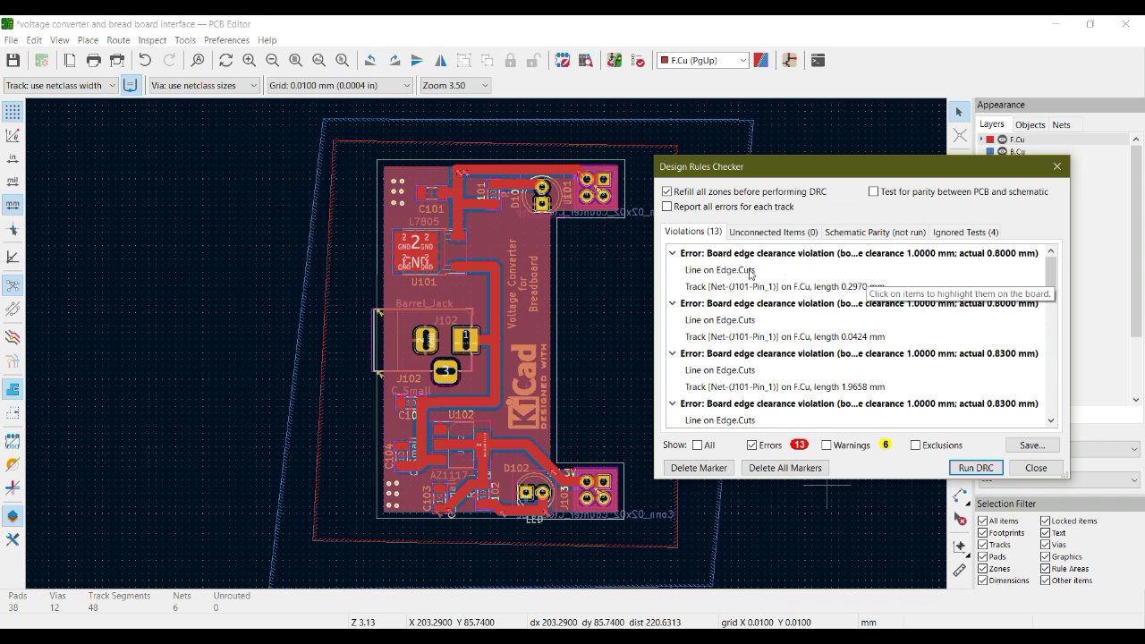
# - Locate the Net-(J101-Pin_1) track causing the first board edge clearance error, examine it up close, and close the checker
pyautogui.click(706, 287)
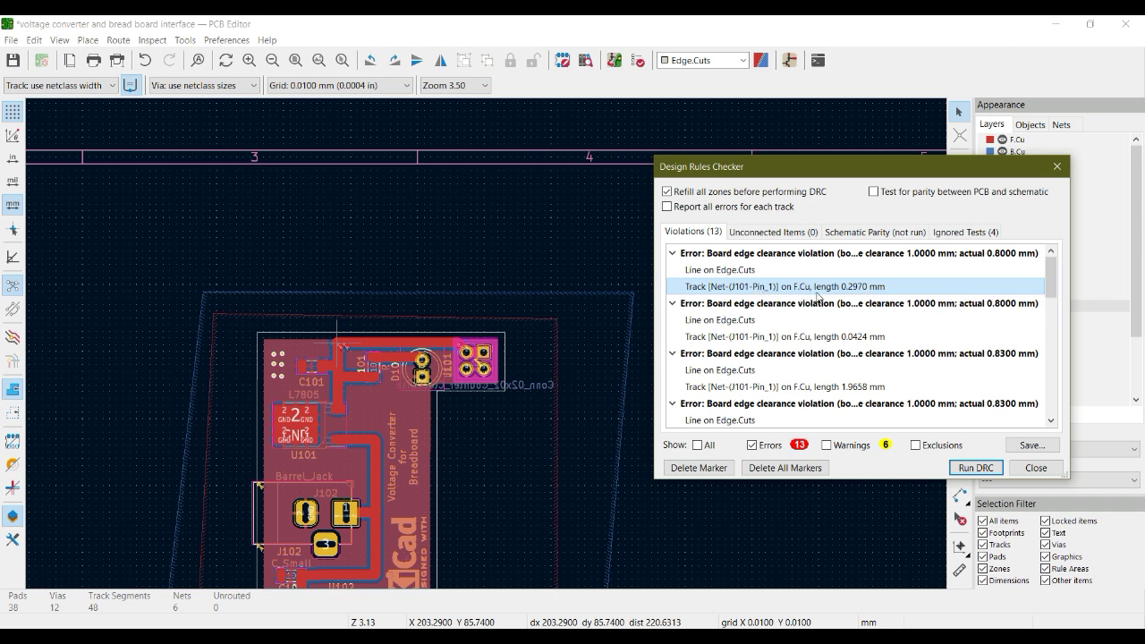
pyautogui.click(714, 289)
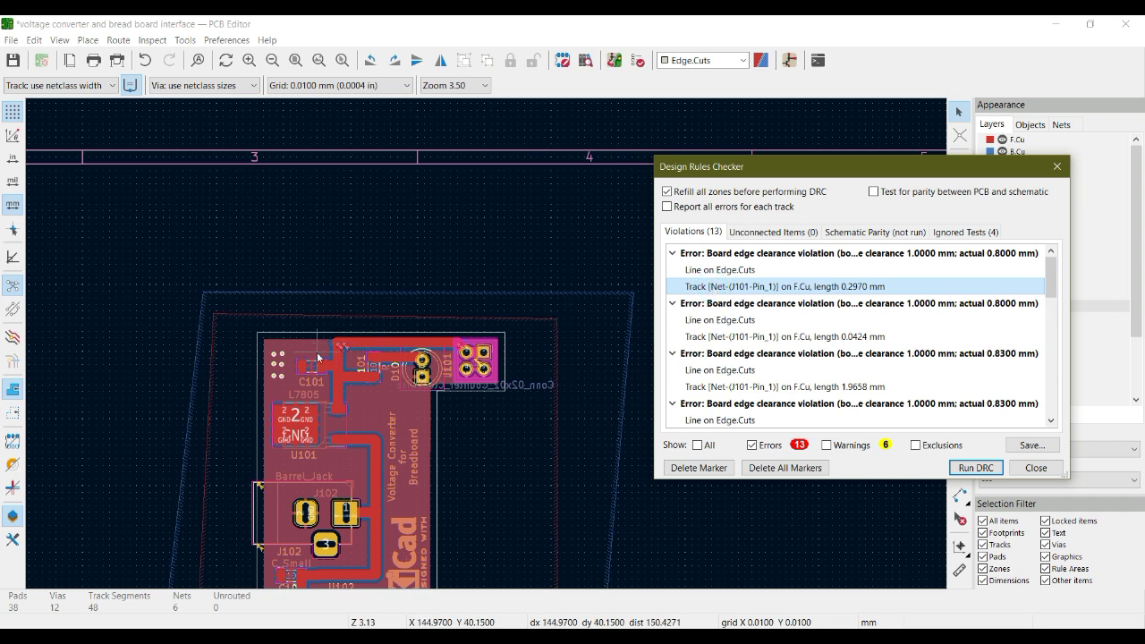
pyautogui.scroll(5, 340, 350)
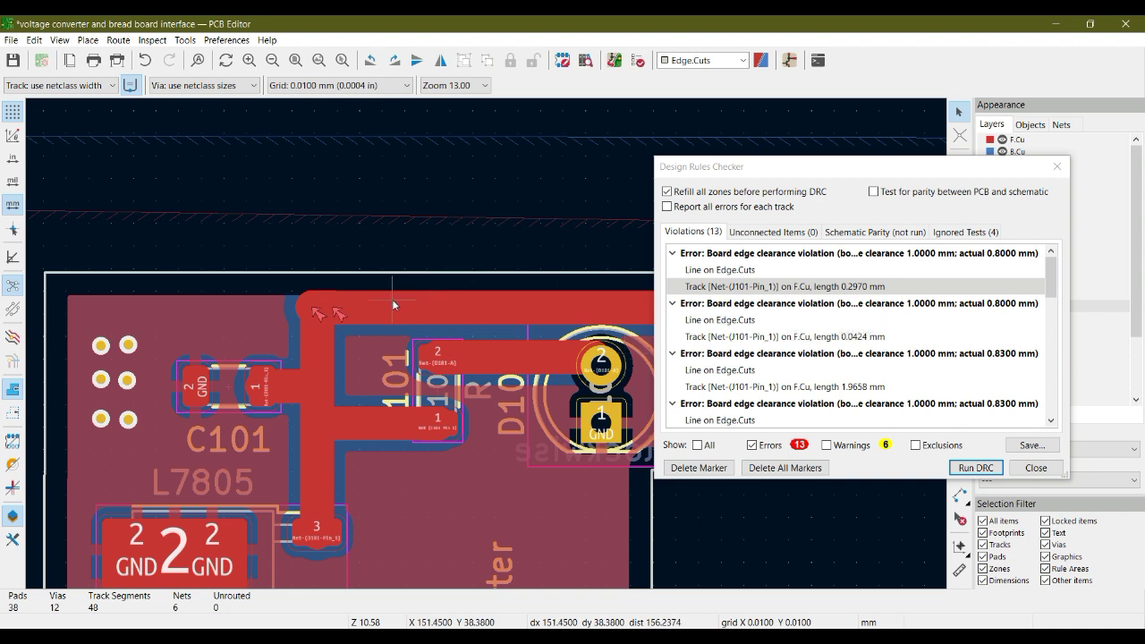
pyautogui.moveTo(542, 309); pyautogui.dragTo(398, 296, button='middle')
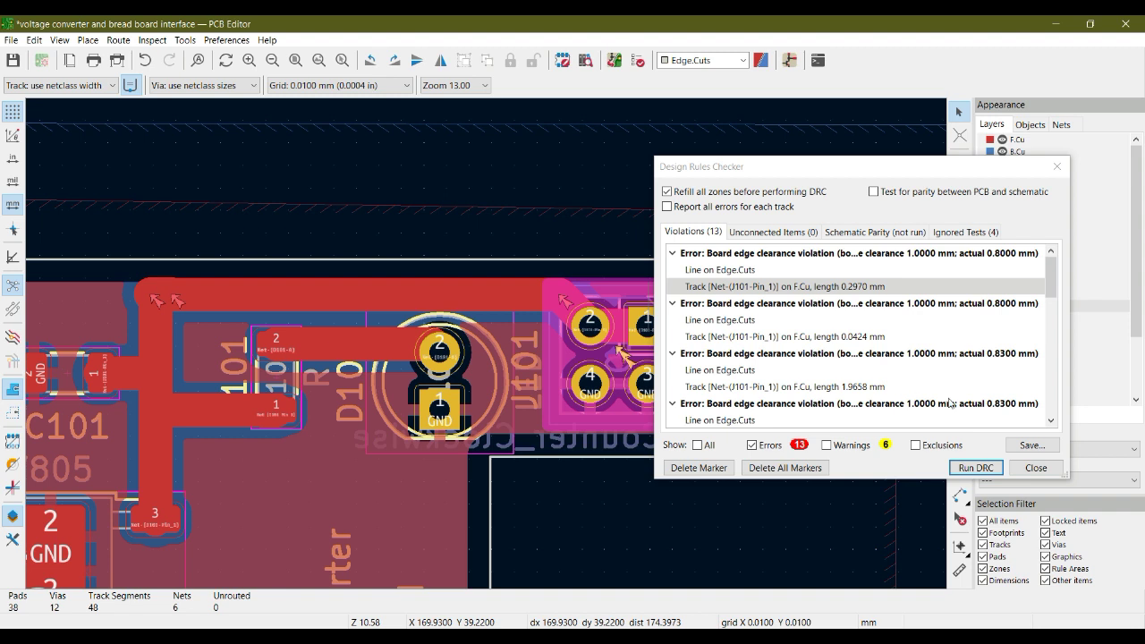
pyautogui.click(1036, 468)
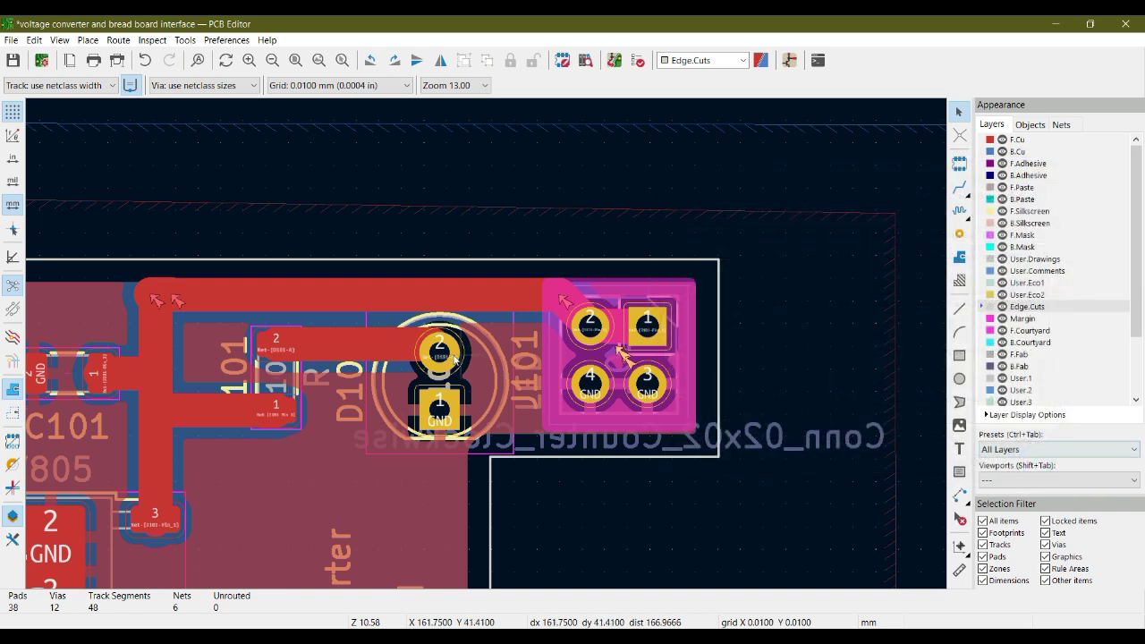
# - Shift the long horizontal Net-(J101-Pin_1) track on F.Cu inward, away from the upper board edge, keeping its connections
pyautogui.click(343, 296)
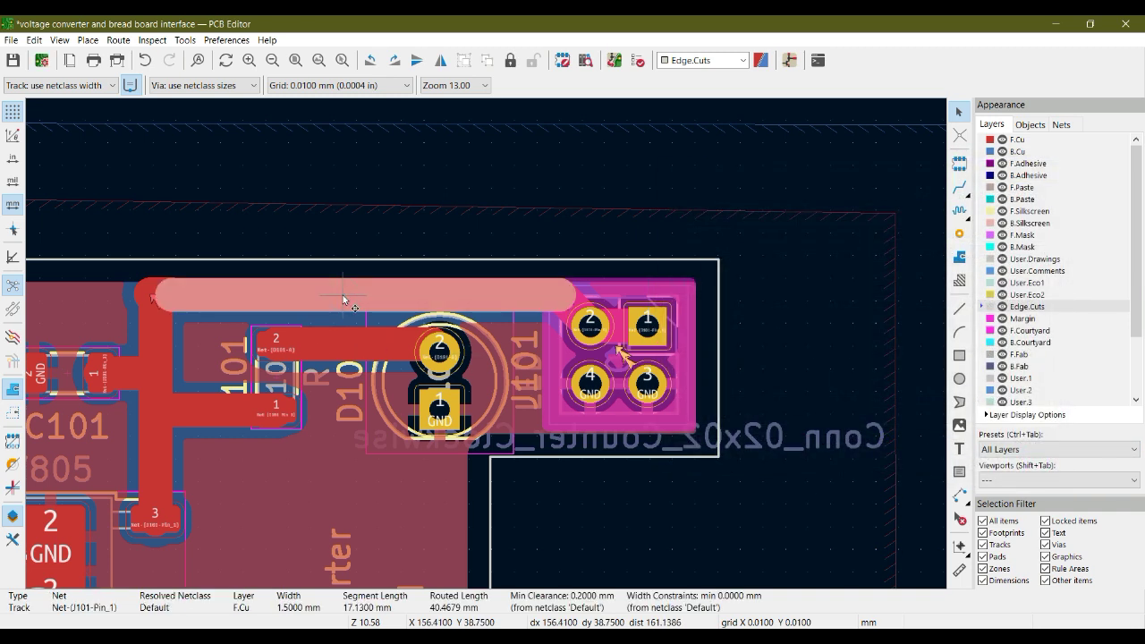
pyautogui.click(343, 295)
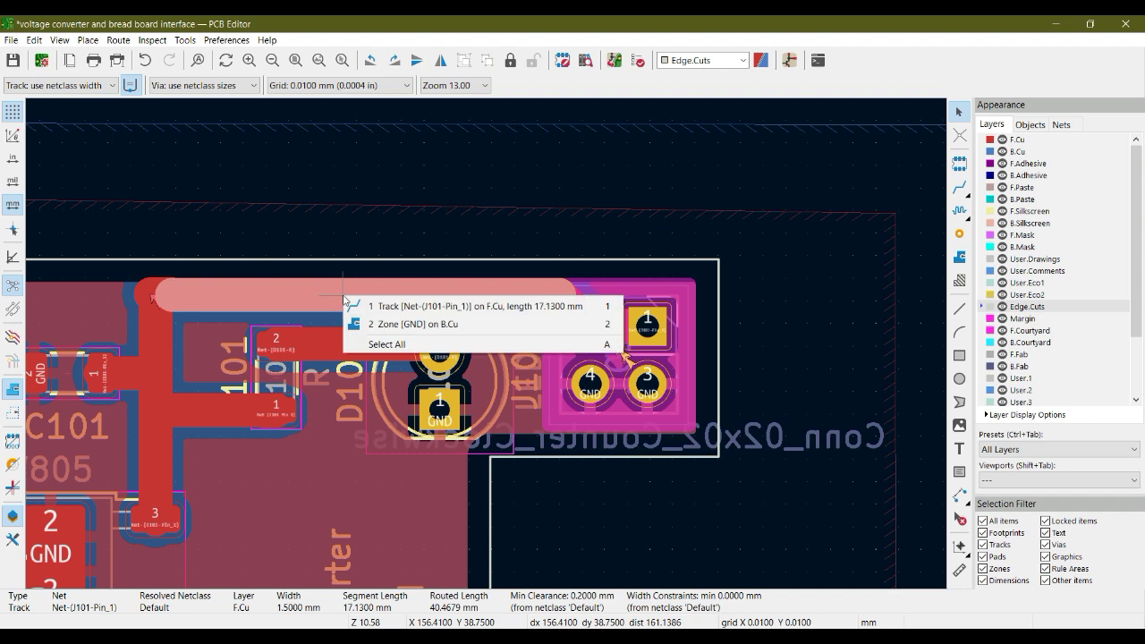
pyautogui.click(361, 302)
pyautogui.keyDown('ctrl'); pyautogui.click(362, 311); pyautogui.keyUp('ctrl')
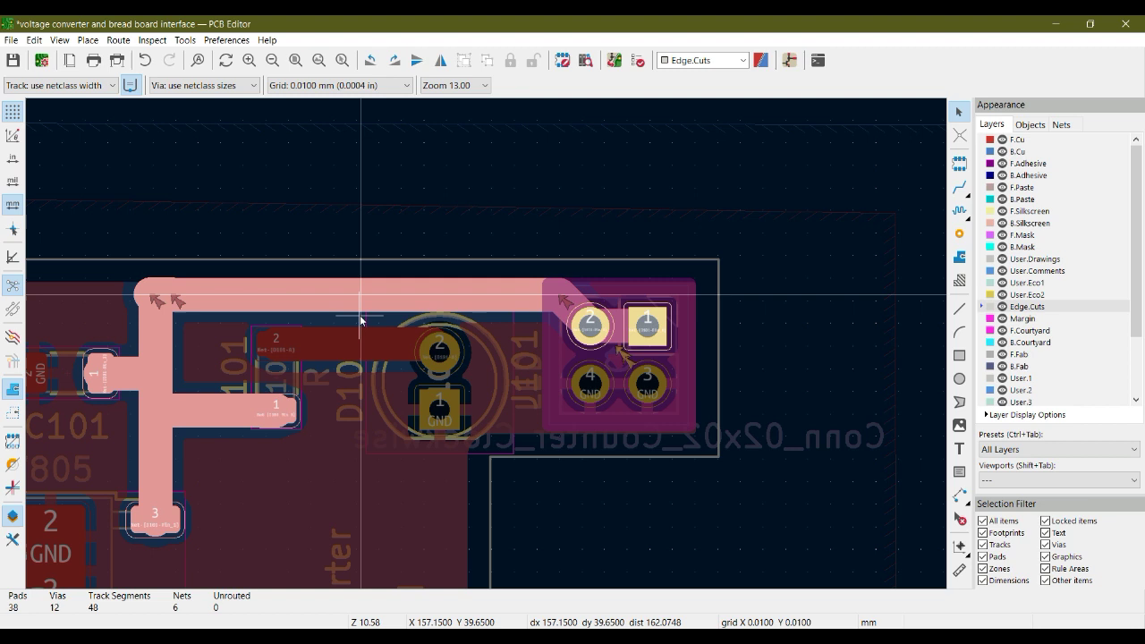
pyautogui.keyDown('ctrl'); pyautogui.click(346, 294); pyautogui.keyUp('ctrl')
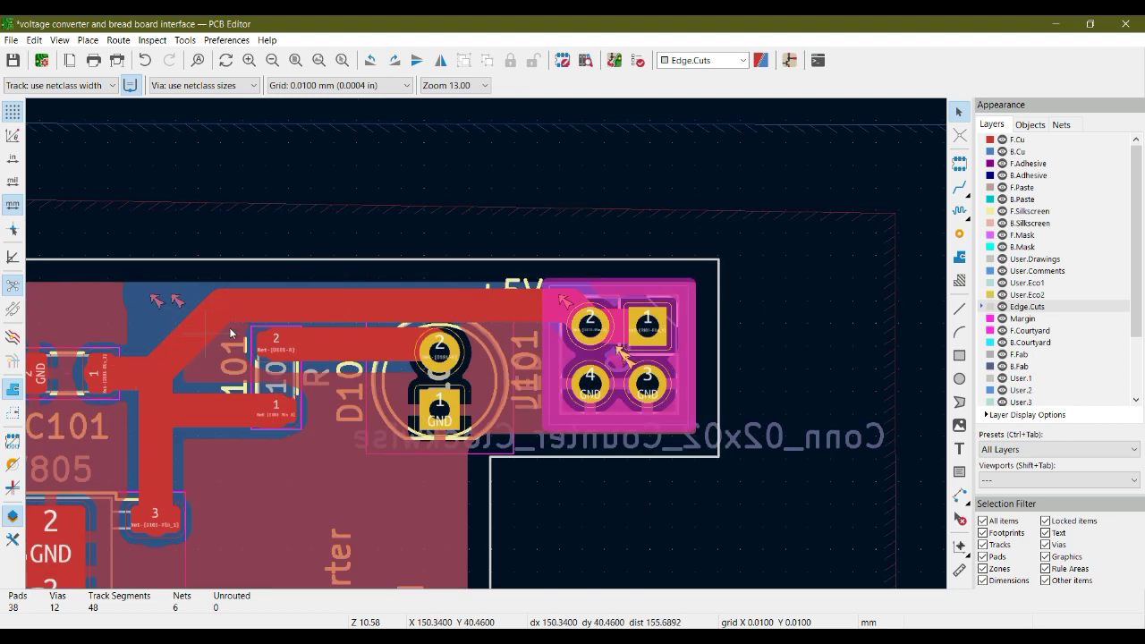
pyautogui.click(267, 310)
pyautogui.click(267, 310)
pyautogui.click(293, 311)
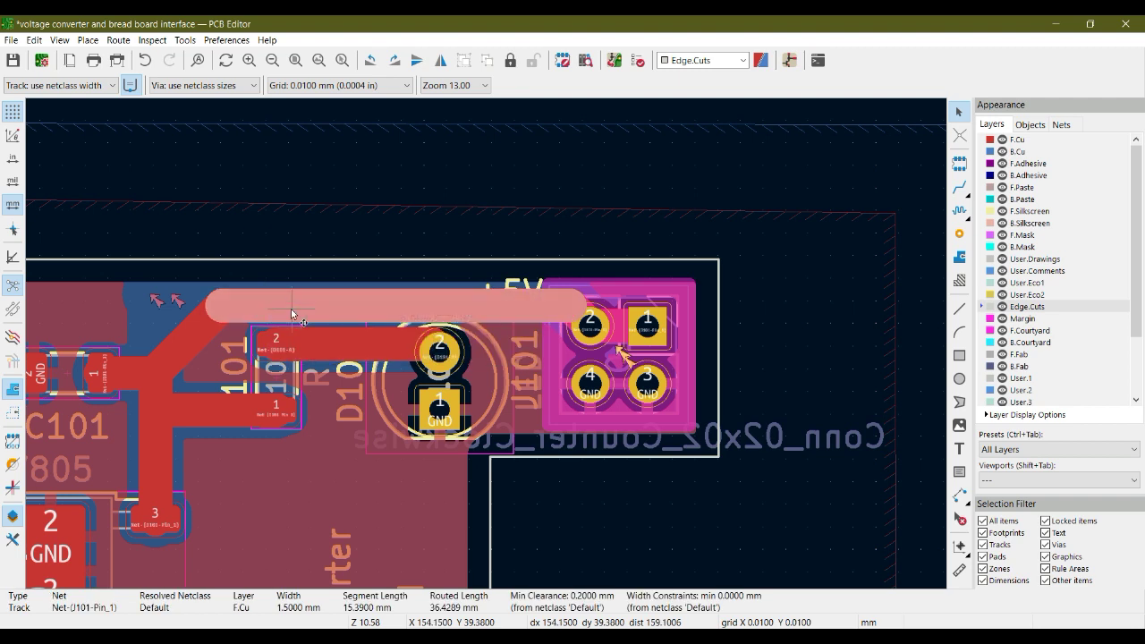
pyautogui.keyDown('ctrl'); pyautogui.click(288, 307); pyautogui.keyUp('ctrl')
pyautogui.press('Escape')
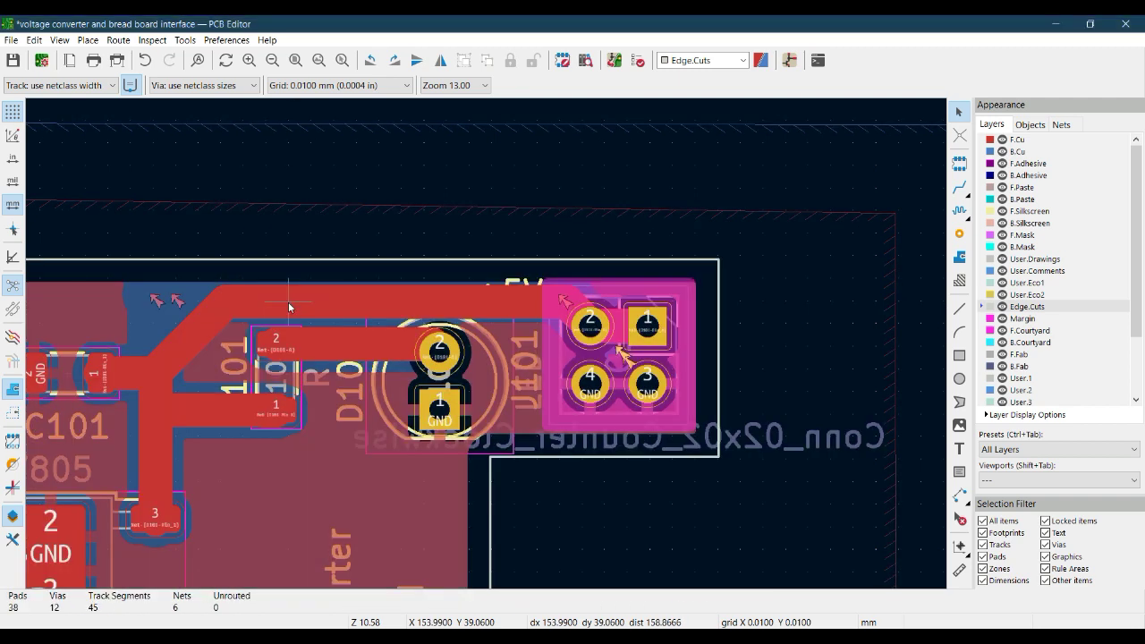
# - Refill all copper zones around the moved track
pyautogui.scroll(-3, 468, 368)
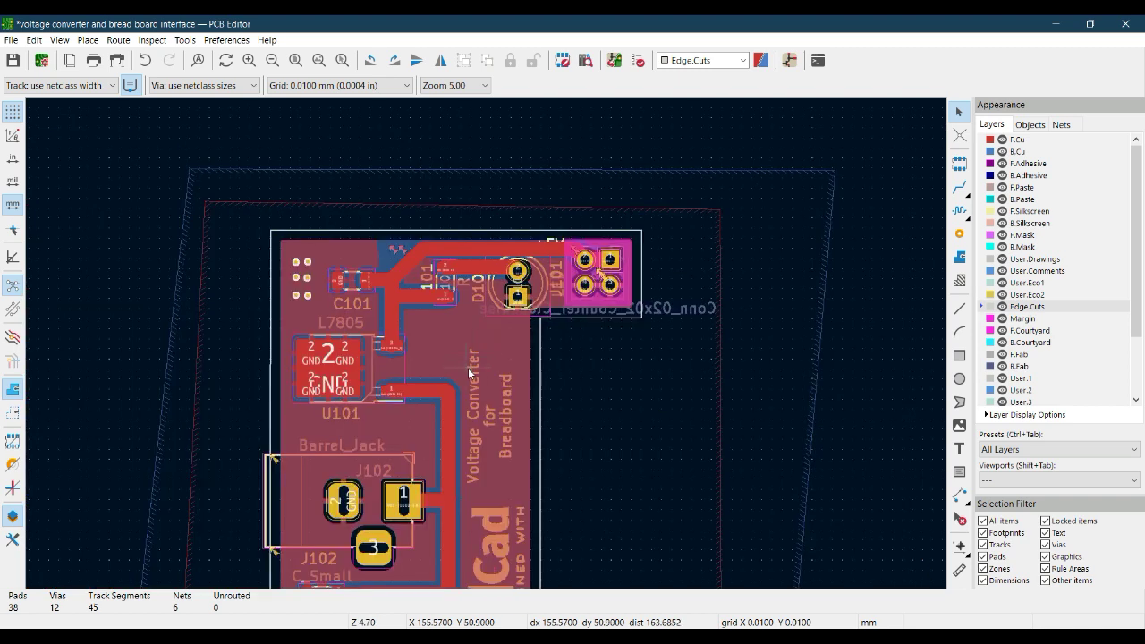
pyautogui.moveTo(600, 414); pyautogui.dragTo(560, 362, button='middle')
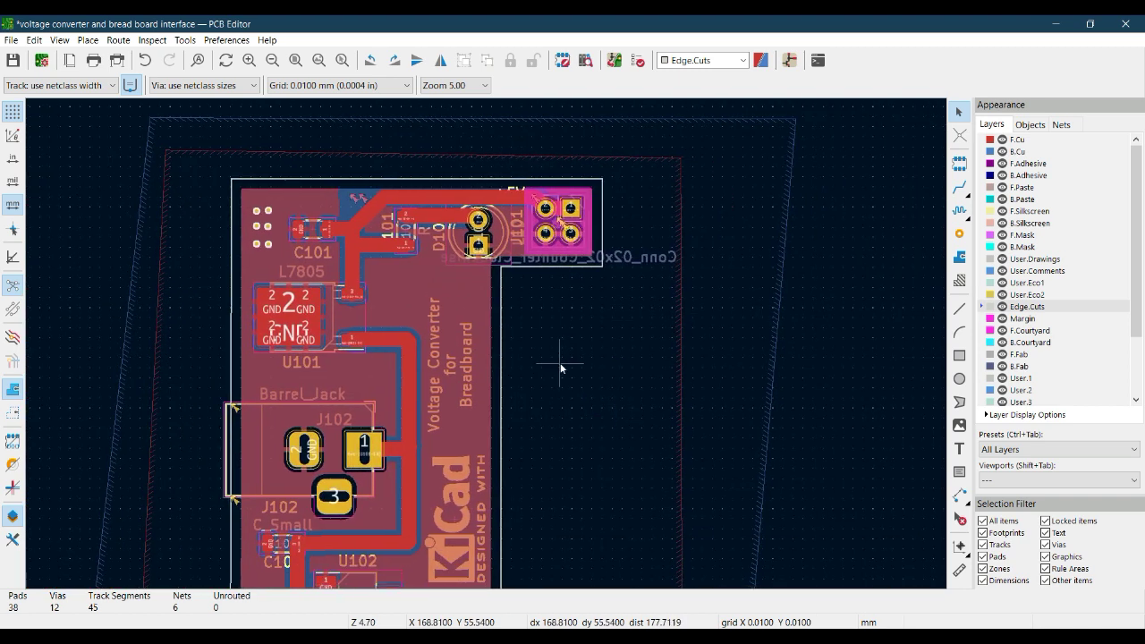
pyautogui.press('b')
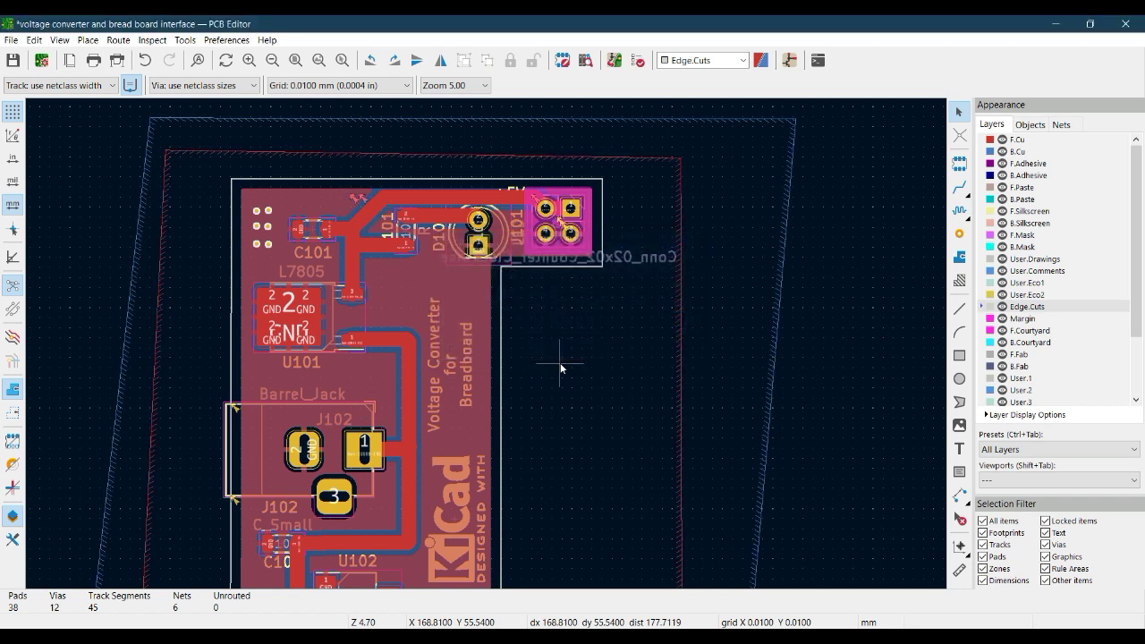
# - Delete all existing design rule markers and rerun the design rules check
pyautogui.click(634, 60)
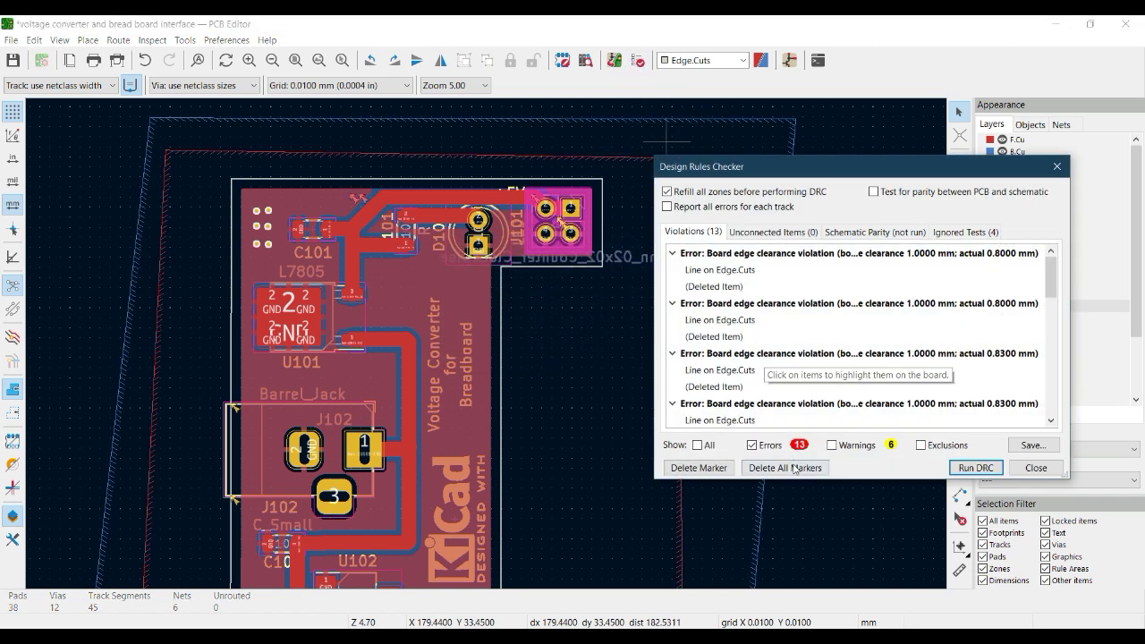
pyautogui.click(786, 468)
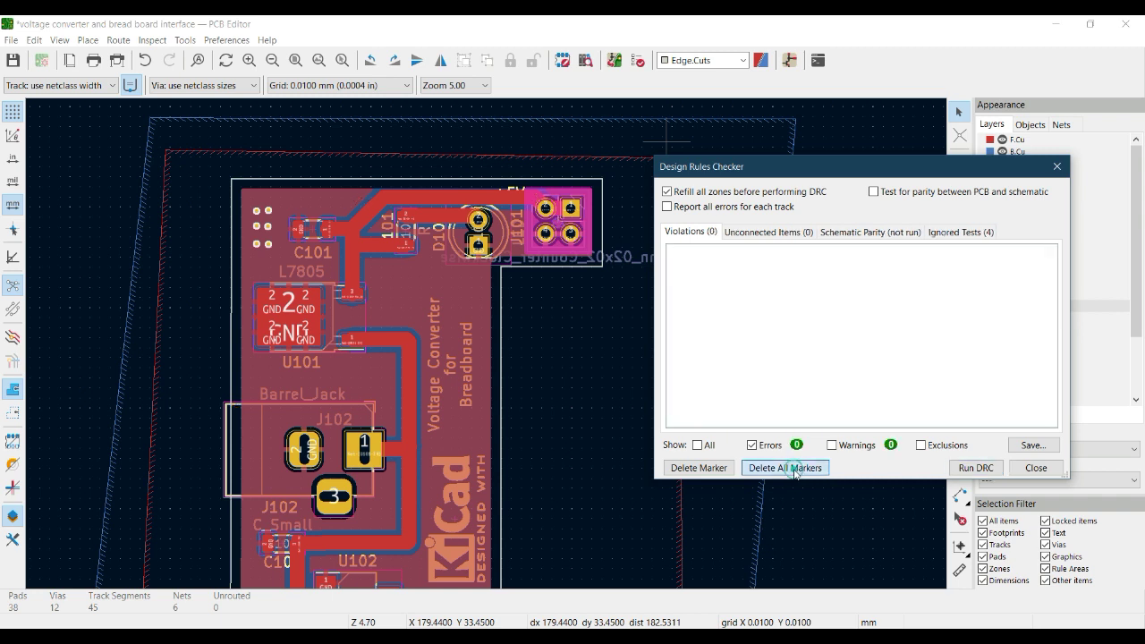
pyautogui.click(977, 468)
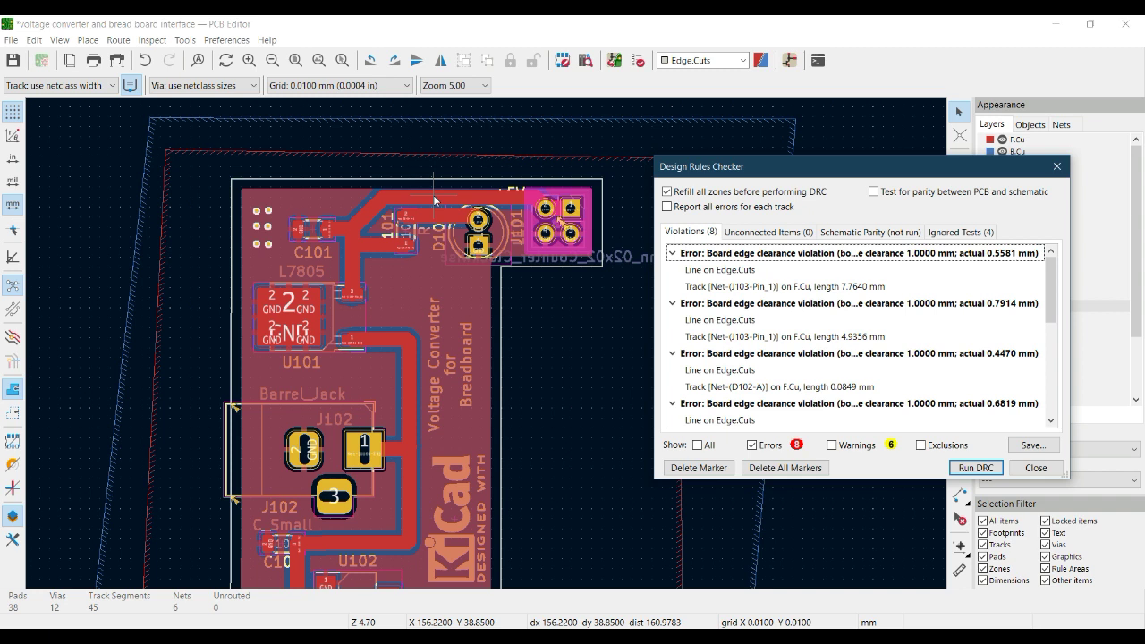
pyautogui.rightClick(454, 197)
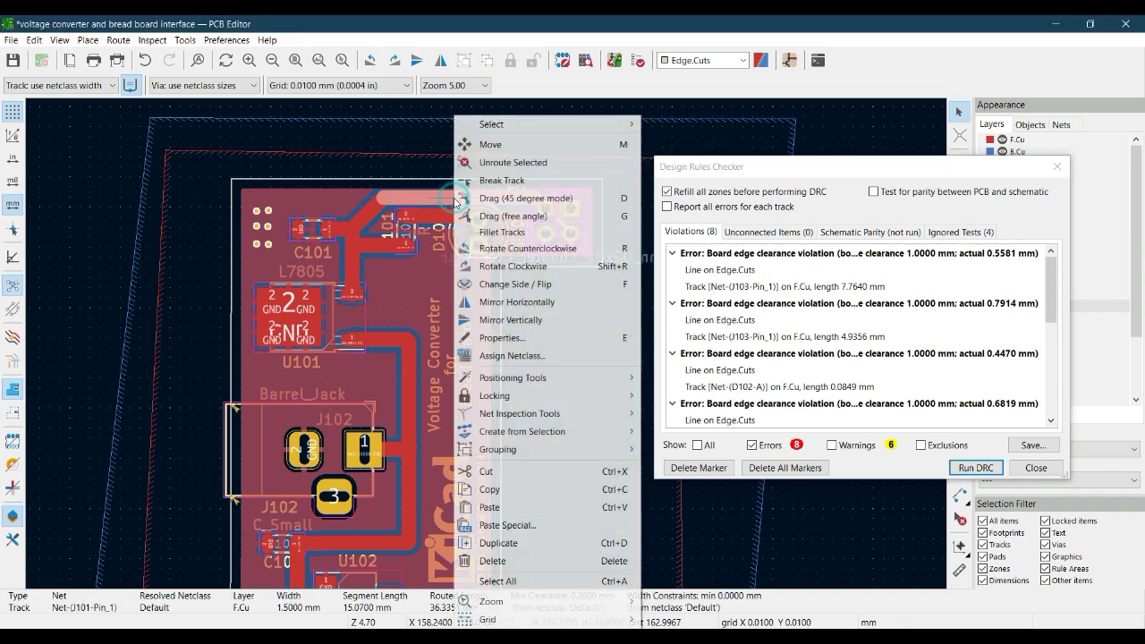
pyautogui.click(410, 198)
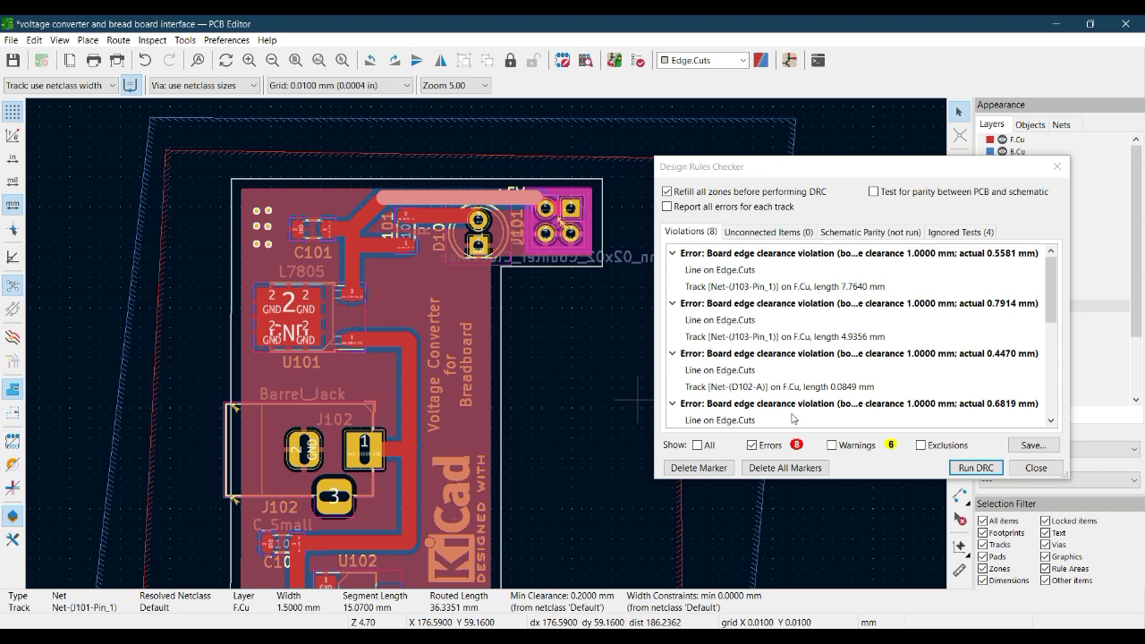
# - Locate the diagonal Net-(J103-Pin_1) track from the first clearance error and shift it away from the board's inner corner
pyautogui.click(713, 270)
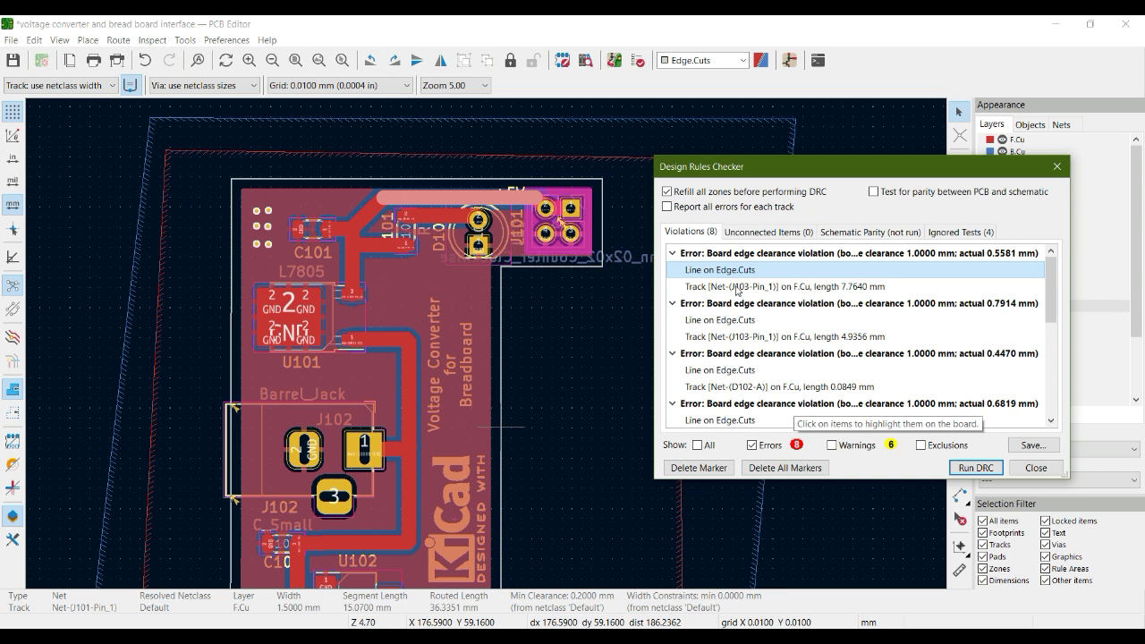
pyautogui.click(736, 287)
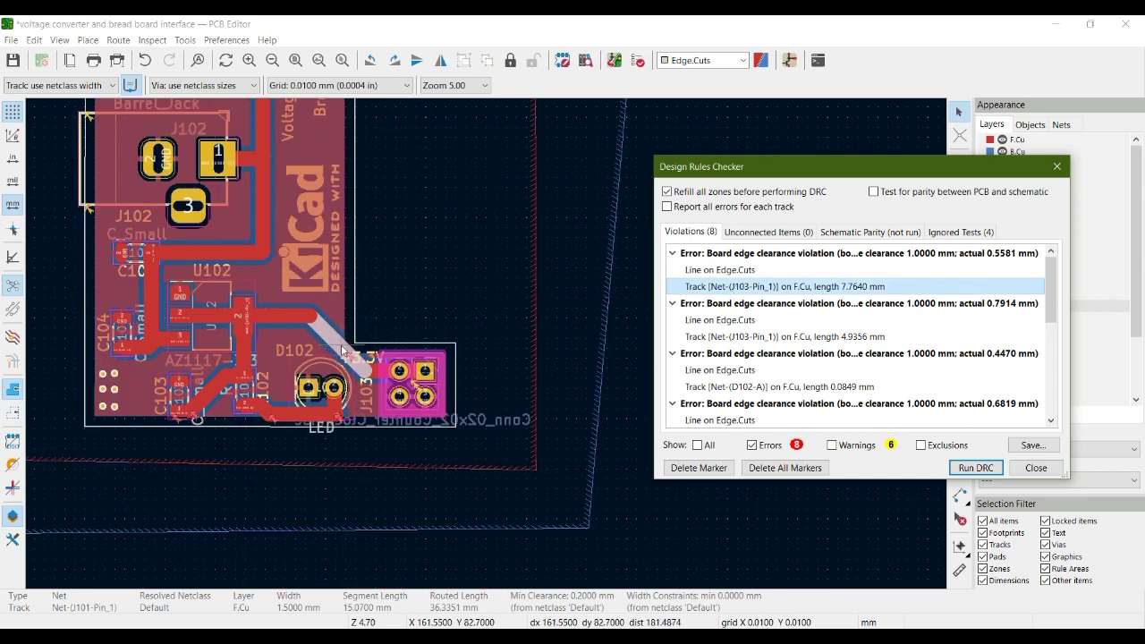
pyautogui.scroll(4, 341, 345)
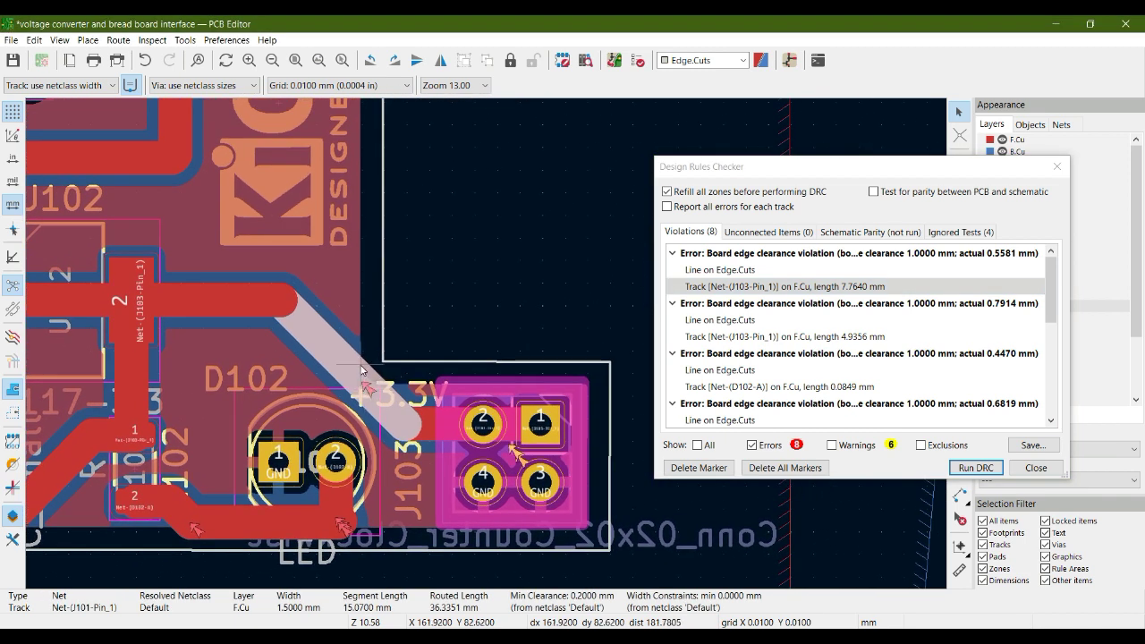
pyautogui.click(363, 369)
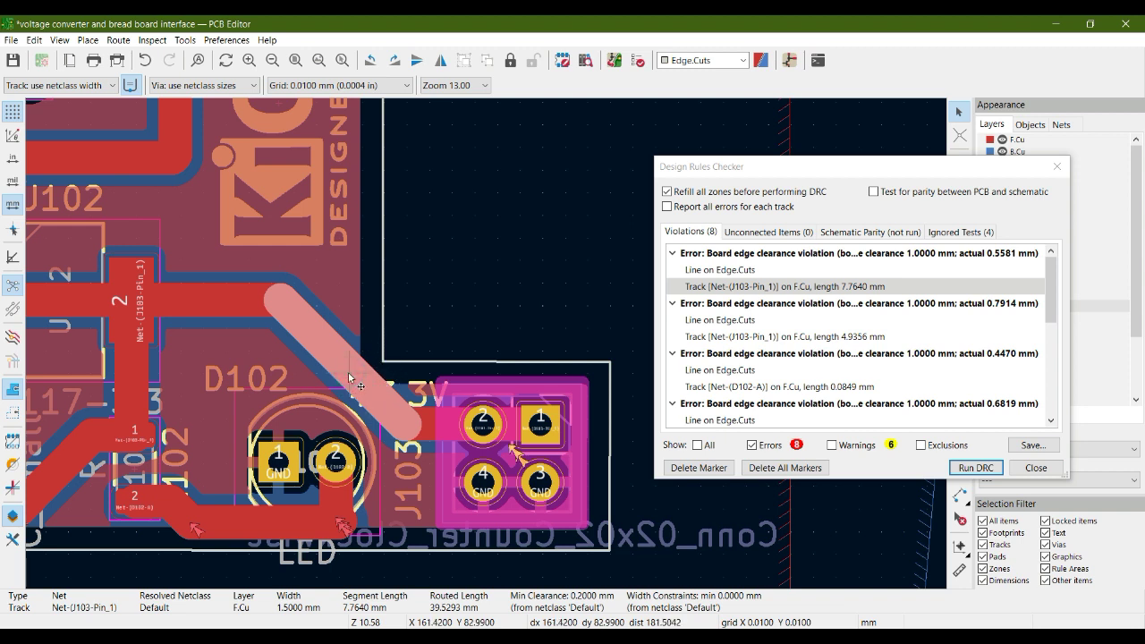
pyautogui.click(348, 372)
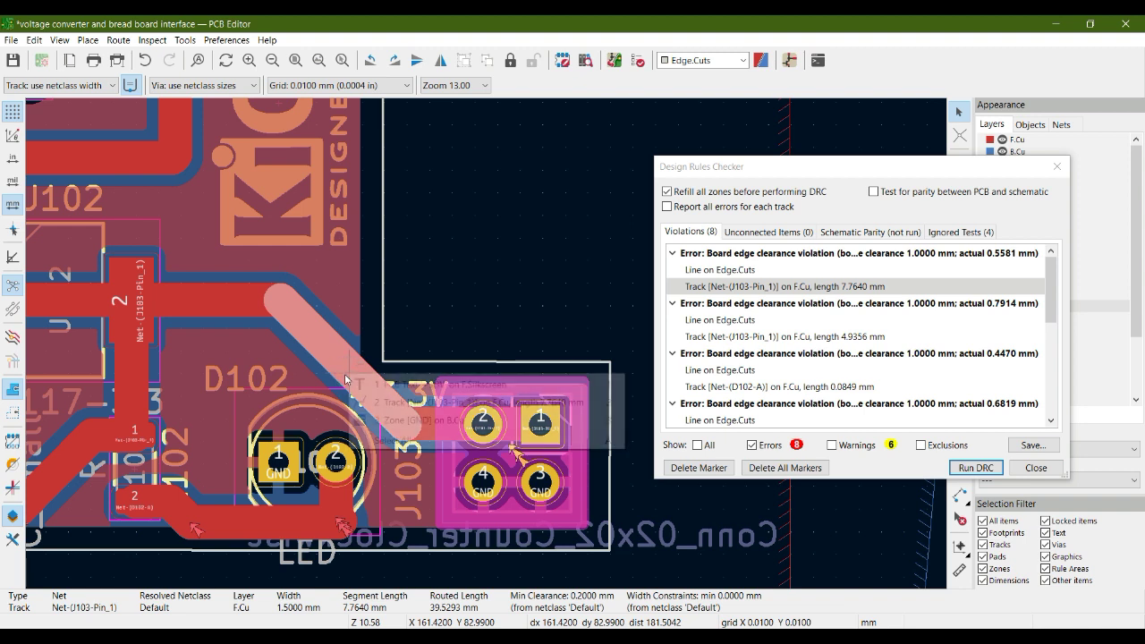
pyautogui.click(387, 402)
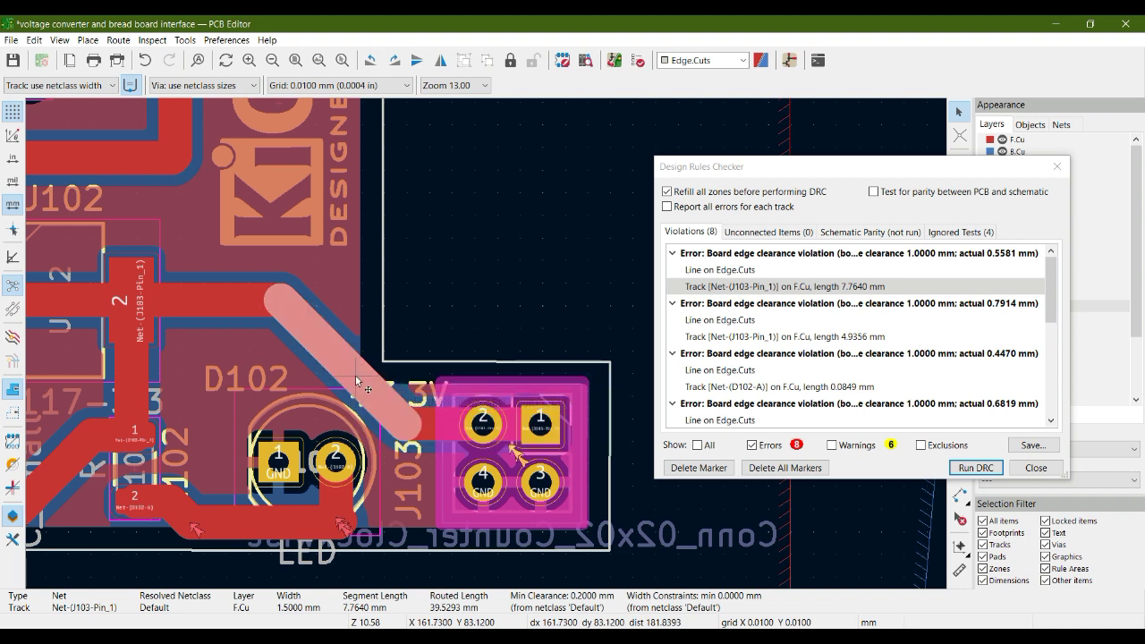
pyautogui.press('`')
pyautogui.moveTo(353, 382)
pyautogui.mouseDown()
pyautogui.moveTo(340, 386)
pyautogui.moveTo(349, 388)
pyautogui.mouseUp()
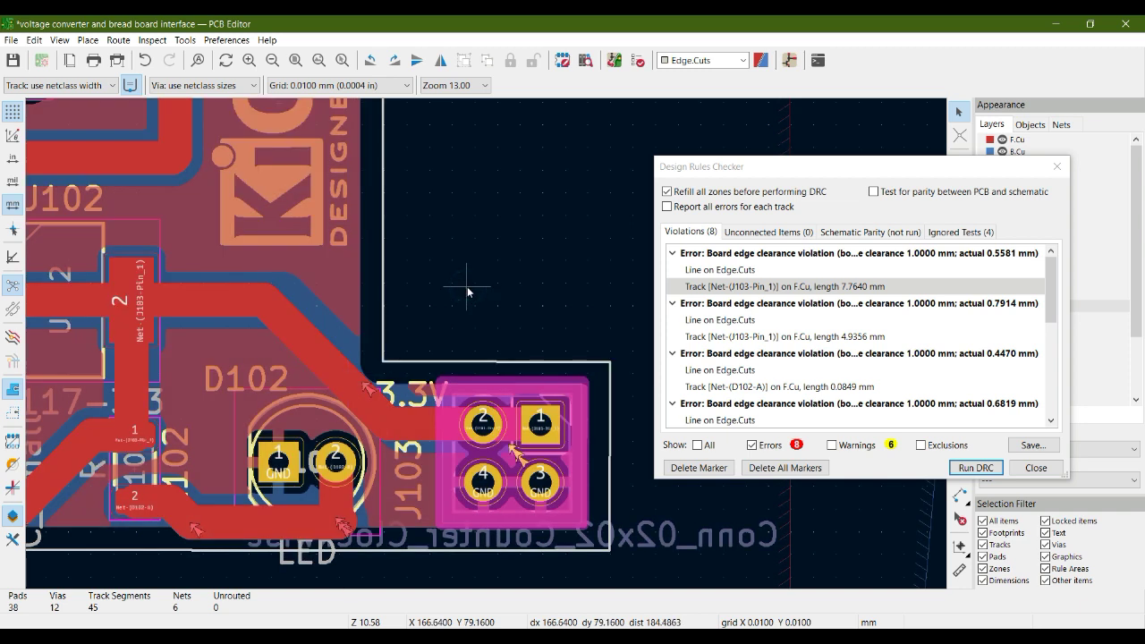
# - Refill all copper zones around the shifted diagonal track, then clear all design rule markers and run the check again
pyautogui.press('b')
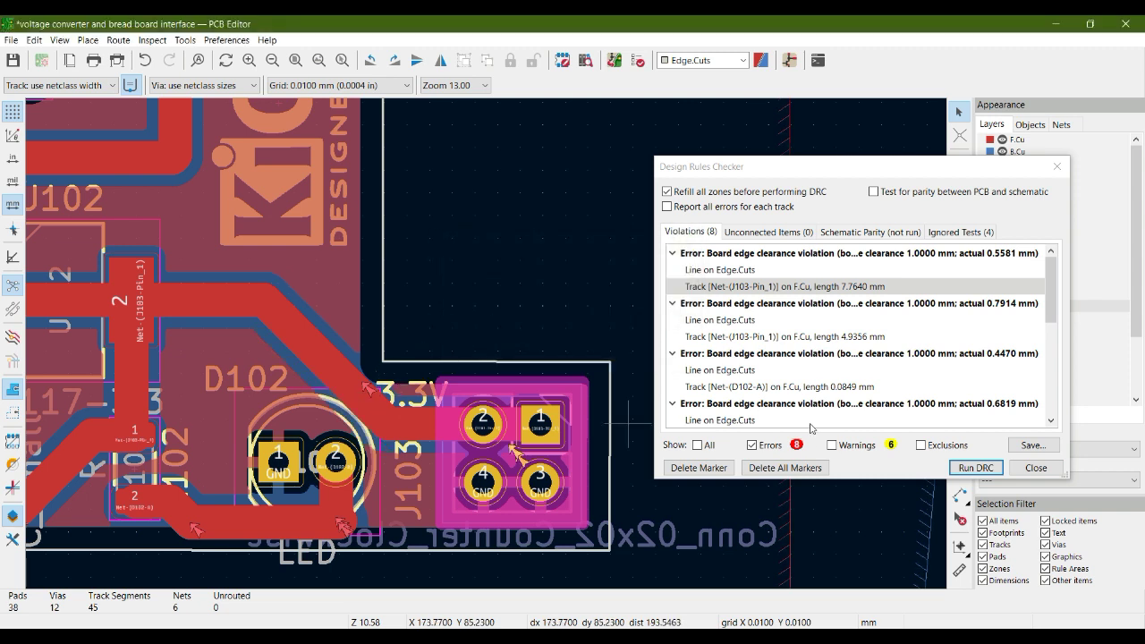
pyautogui.click(804, 471)
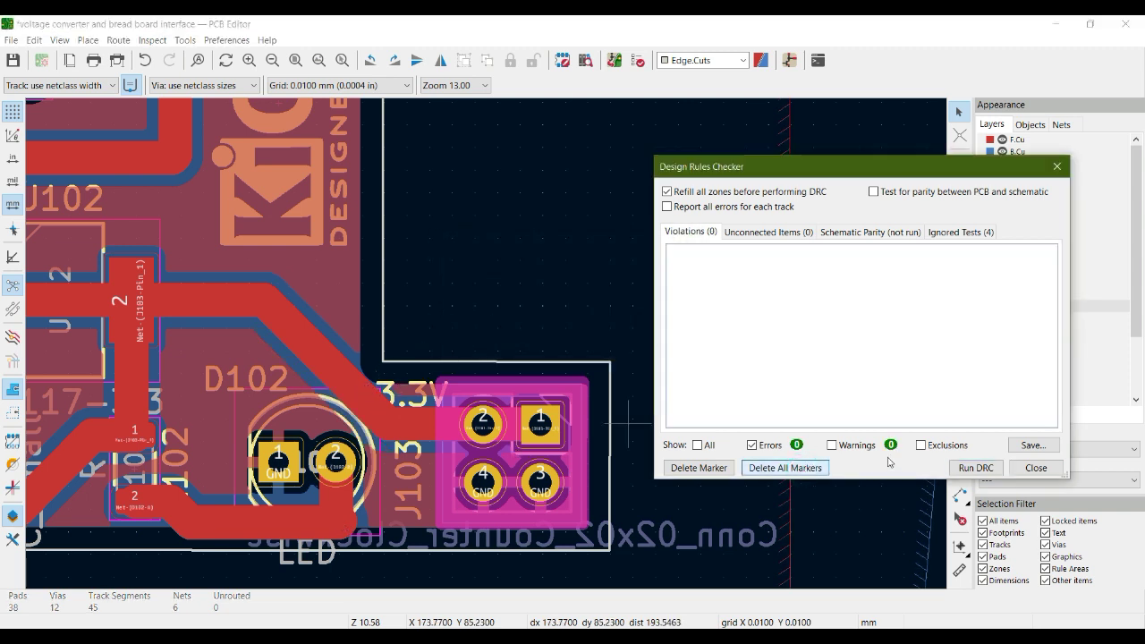
pyautogui.click(979, 468)
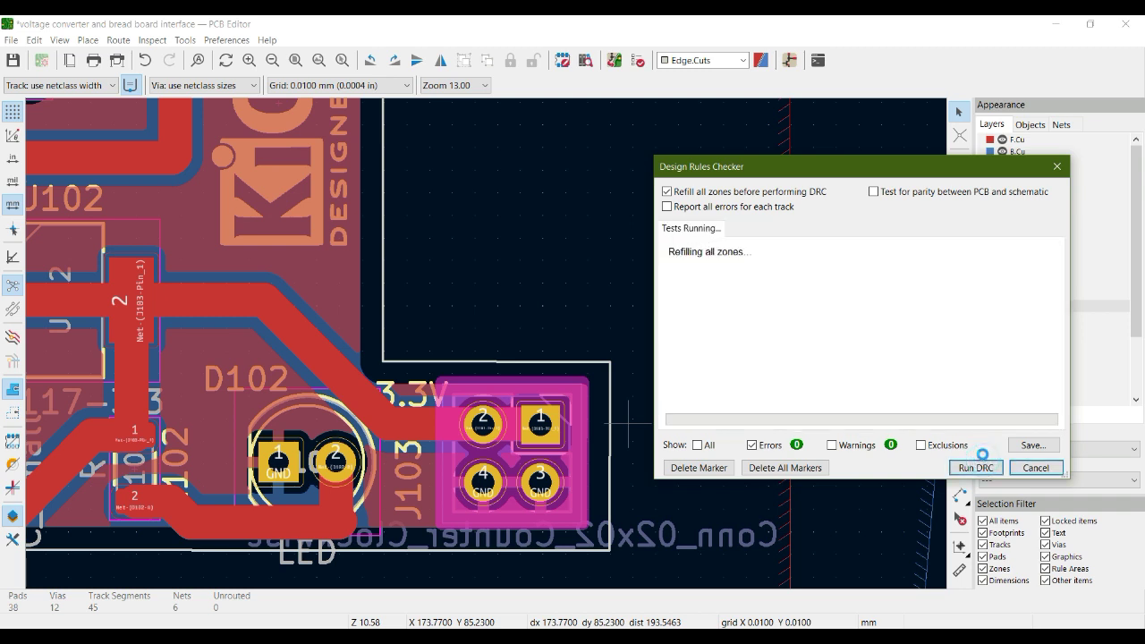
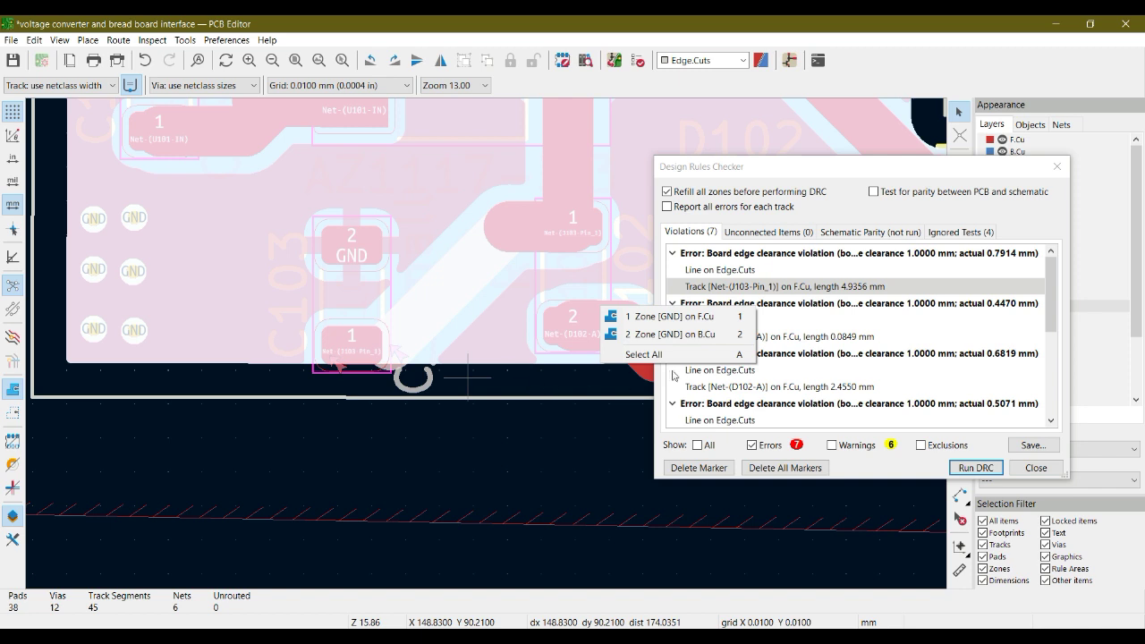
# - Locate the Net-(J103-Pin_1) track on F.Cu near capacitor C103 from the first board edge clearance error
pyautogui.click(626, 443)
pyautogui.click(733, 286)
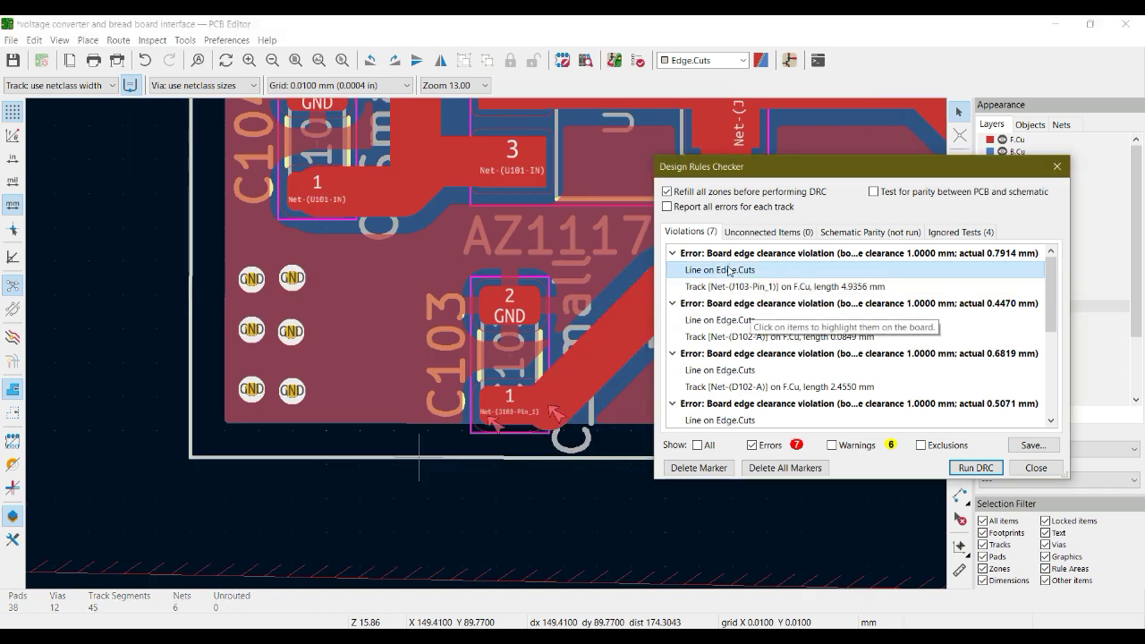
pyautogui.click(733, 286)
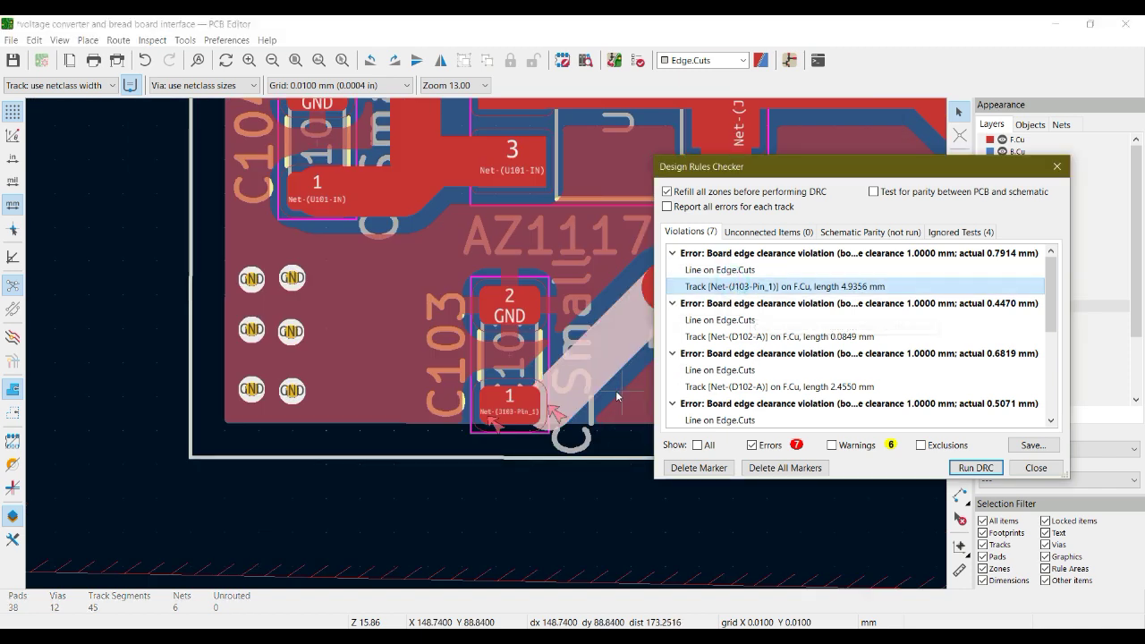
pyautogui.click(363, 408)
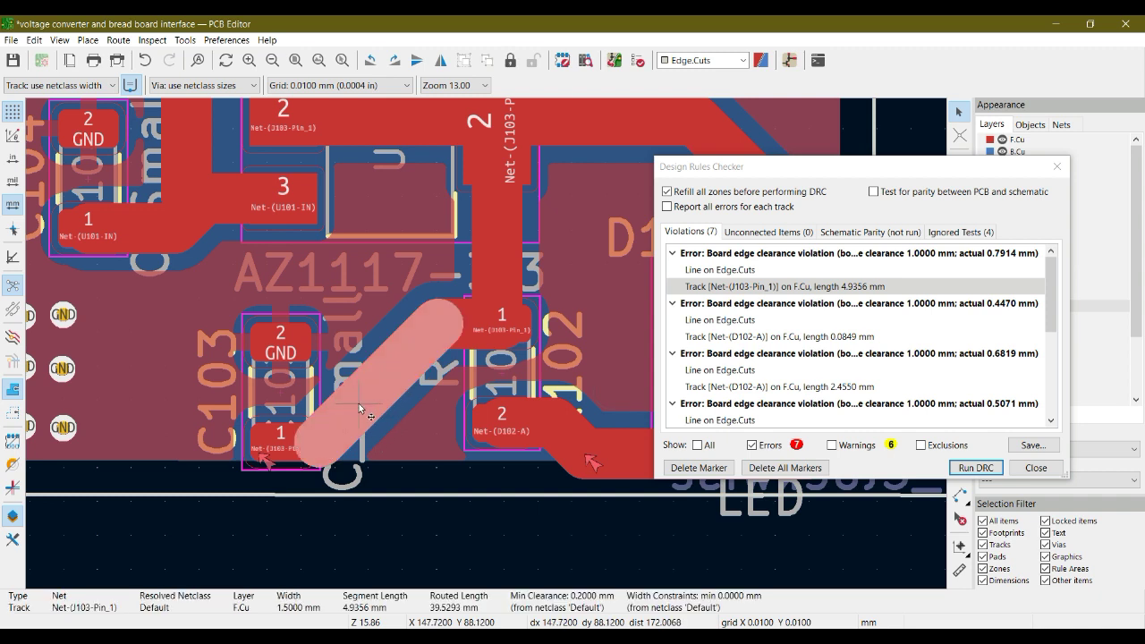
pyautogui.keyDown('ctrl'); pyautogui.click(358, 398); pyautogui.keyUp('ctrl')
pyautogui.keyDown('ctrl'); pyautogui.click(361, 384); pyautogui.keyUp('ctrl')
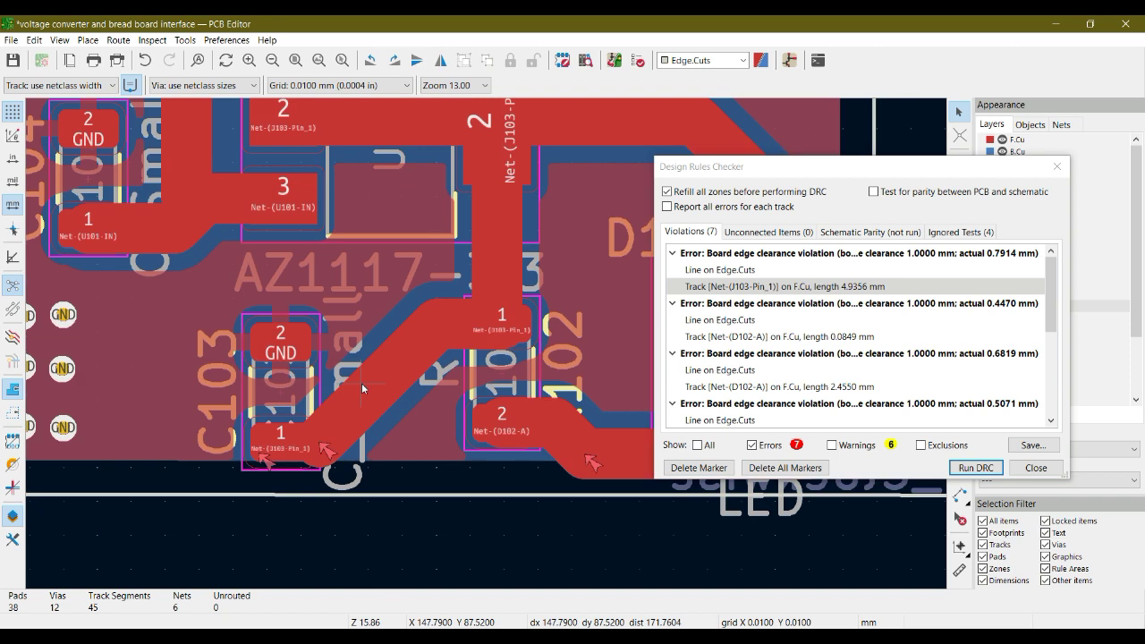
pyautogui.click(364, 387)
pyautogui.keyDown('ctrl'); pyautogui.click(357, 404); pyautogui.keyUp('ctrl')
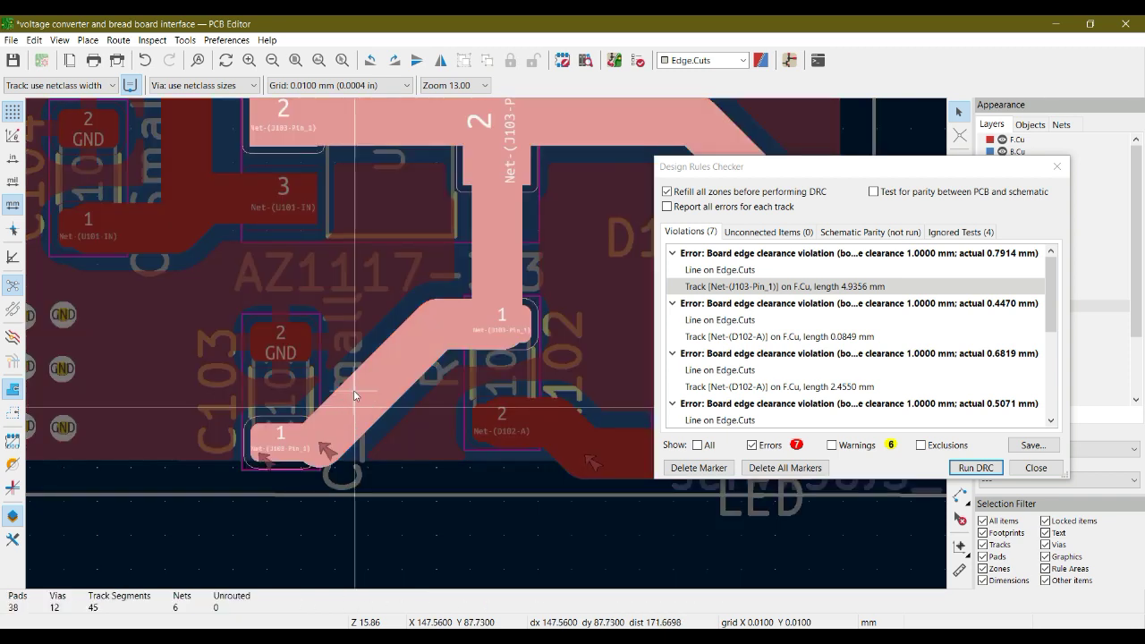
pyautogui.keyDown('ctrl'); pyautogui.click(354, 390); pyautogui.keyUp('ctrl')
pyautogui.click(343, 426)
pyautogui.keyDown('ctrl'); pyautogui.click(332, 442); pyautogui.keyUp('ctrl')
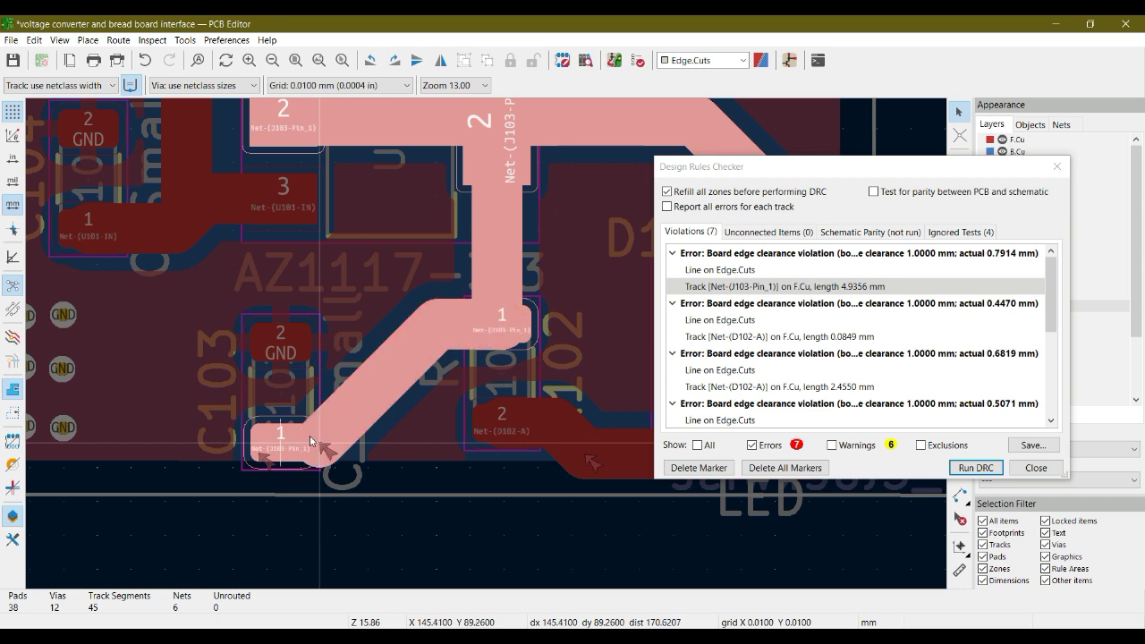
pyautogui.keyDown('ctrl'); pyautogui.click(311, 440); pyautogui.keyUp('ctrl')
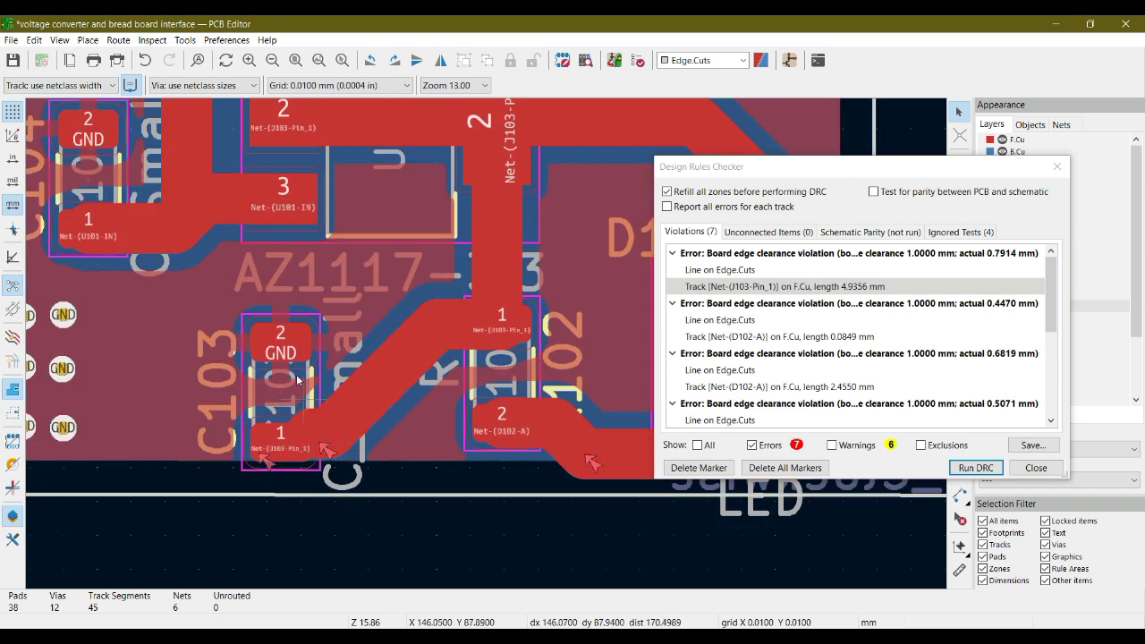
# - Move capacitor C103 inward, away from the lower board edge, and delete the diagonal Net-(J103-Pin_1) track between it and R102
pyautogui.click(253, 368)
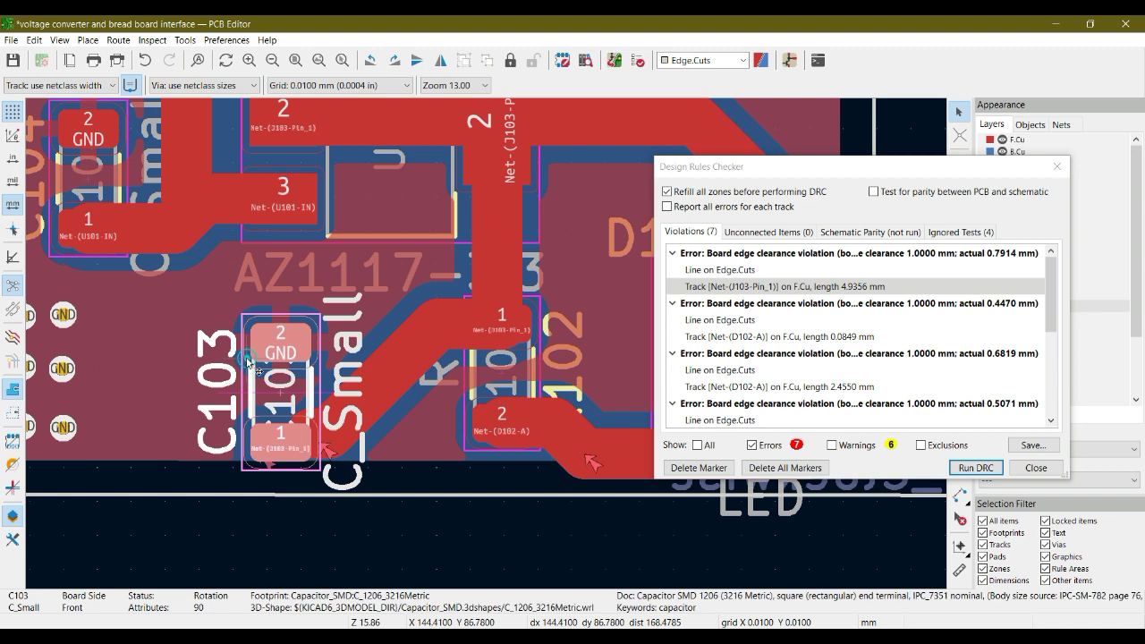
pyautogui.press('m')
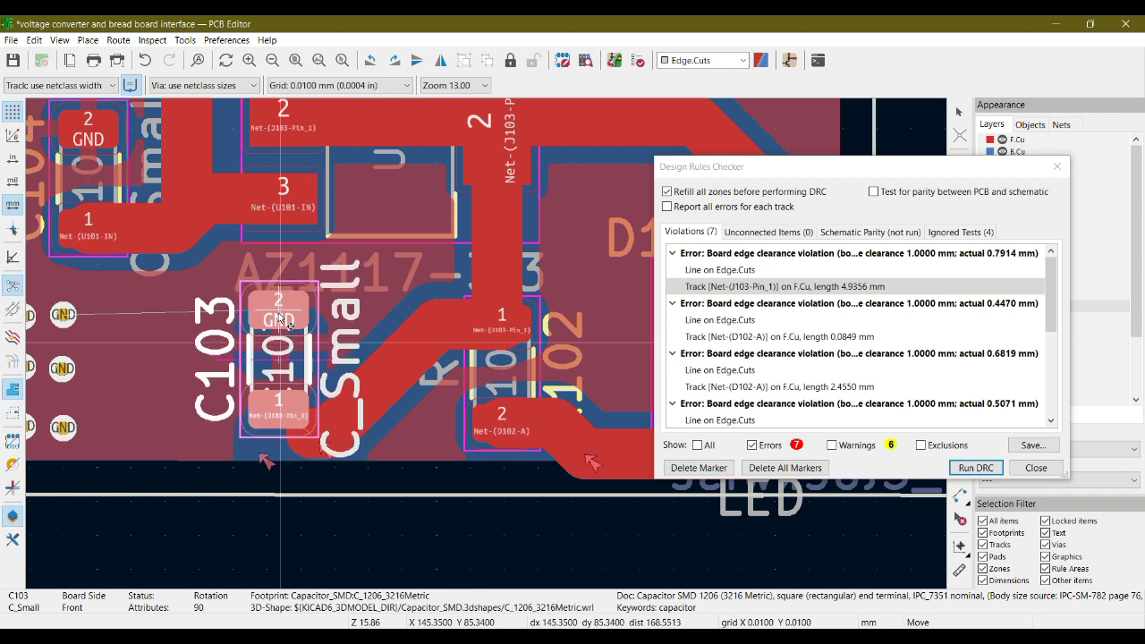
pyautogui.click(279, 319)
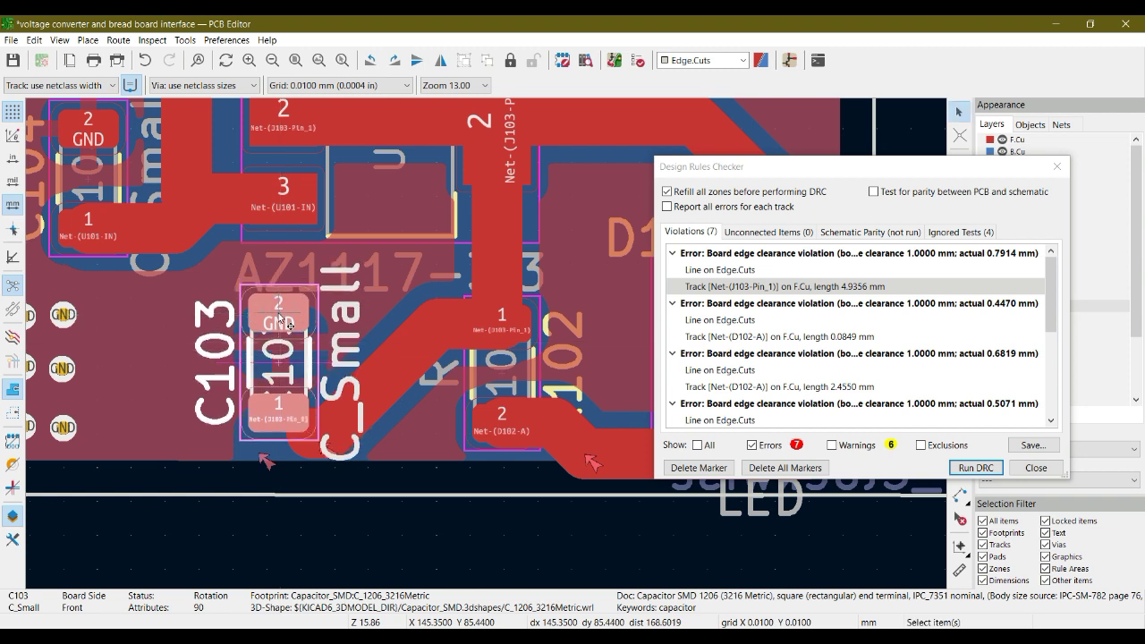
pyautogui.click(377, 391)
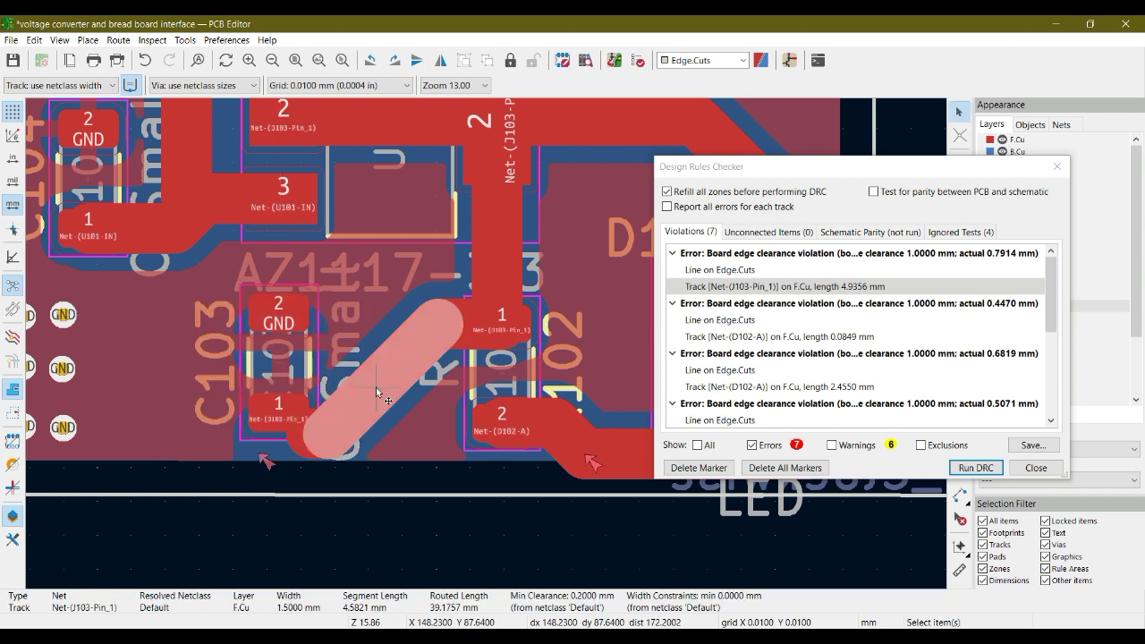
pyautogui.press('Delete')
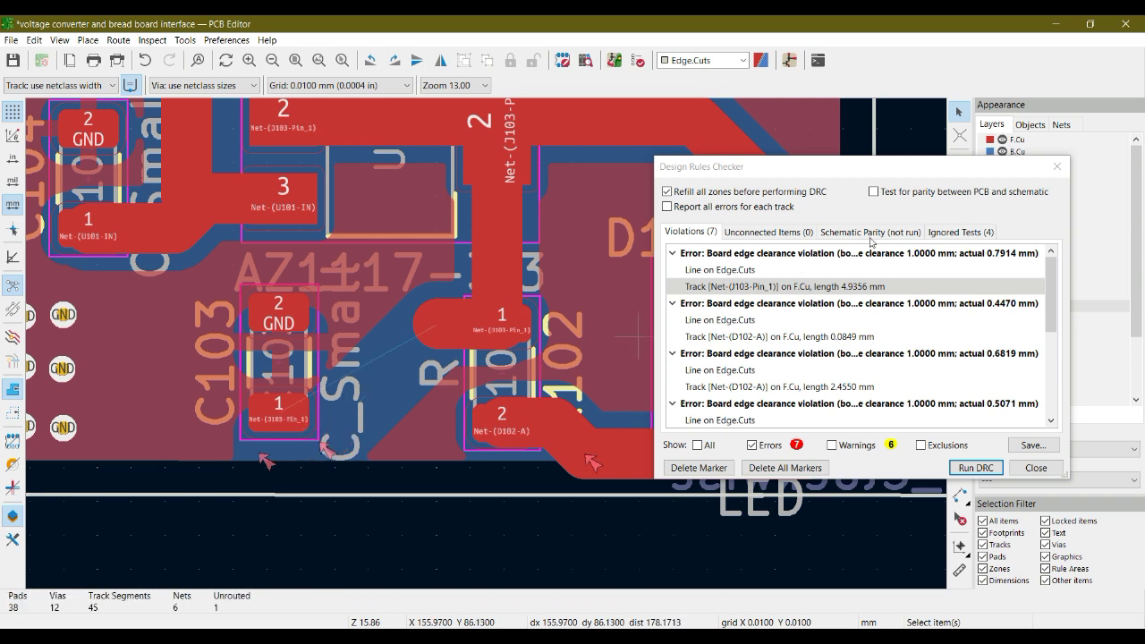
# - Route a 1.5 mm wide track on F.Cu from pad 1 of C103 to the Net-(J103-Pin_1) track end beside pad 1 of R102
pyautogui.click(1057, 166)
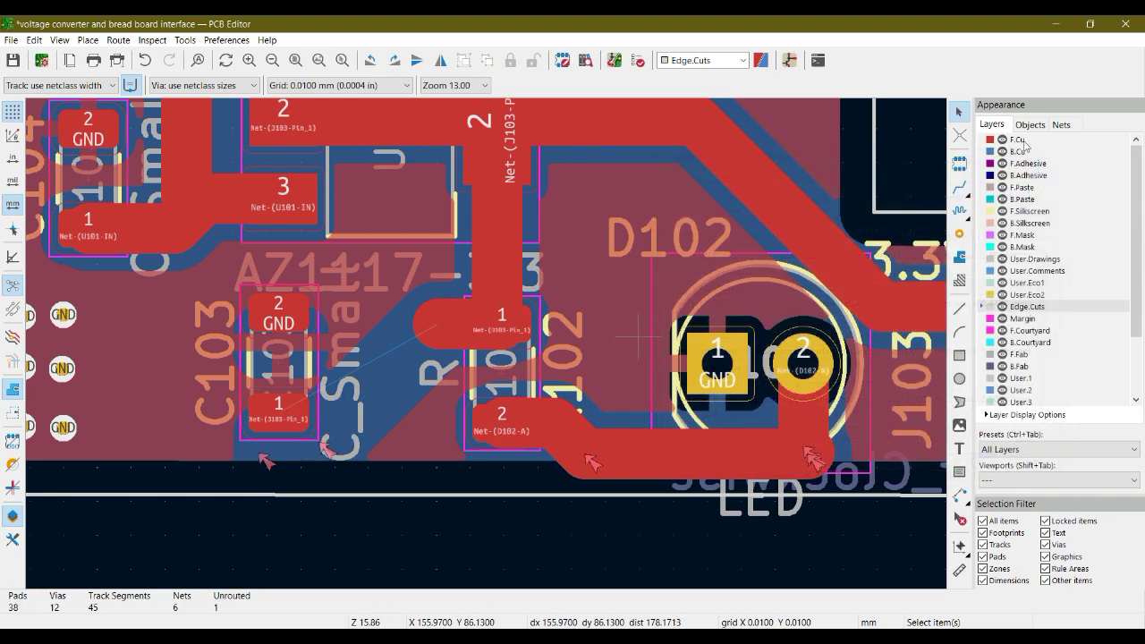
pyautogui.click(1020, 141)
pyautogui.click(959, 186)
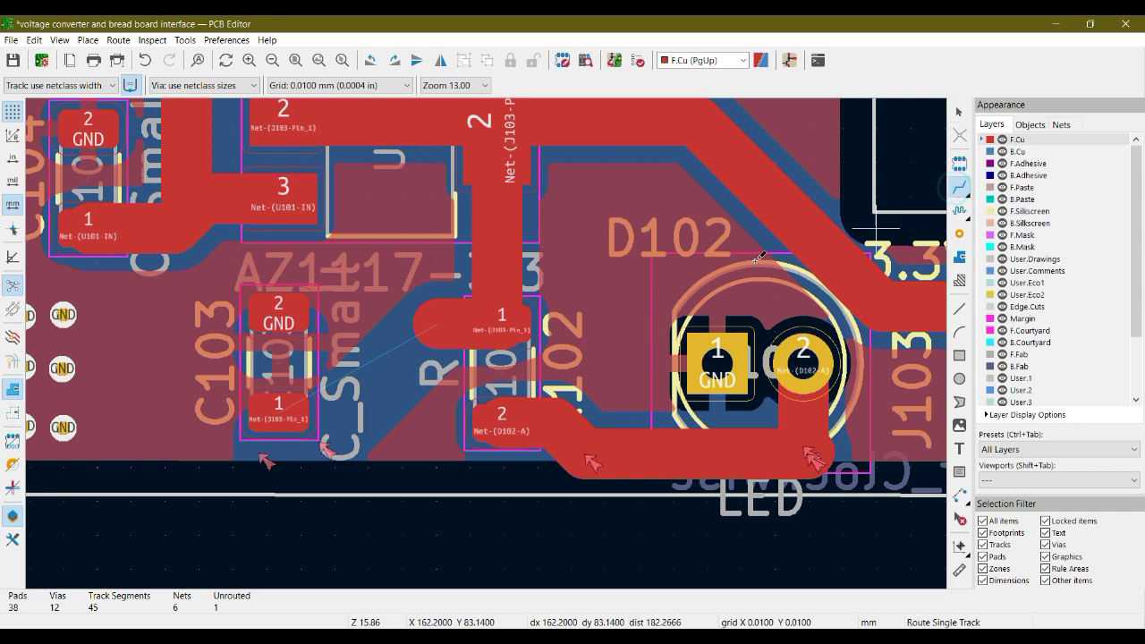
pyautogui.click(290, 410)
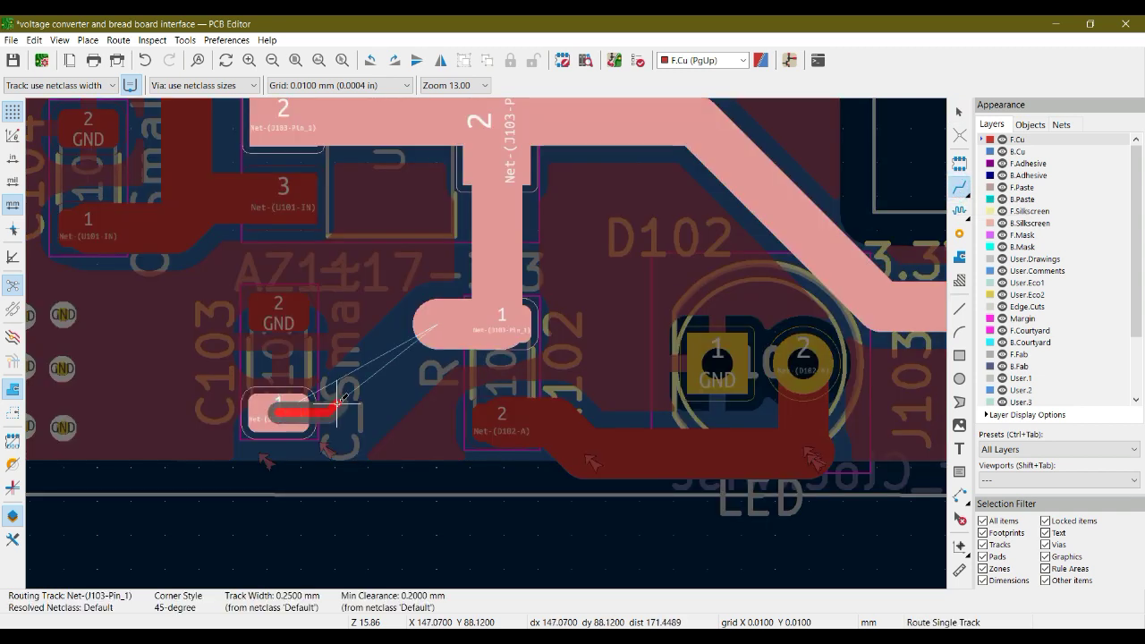
pyautogui.press('q')
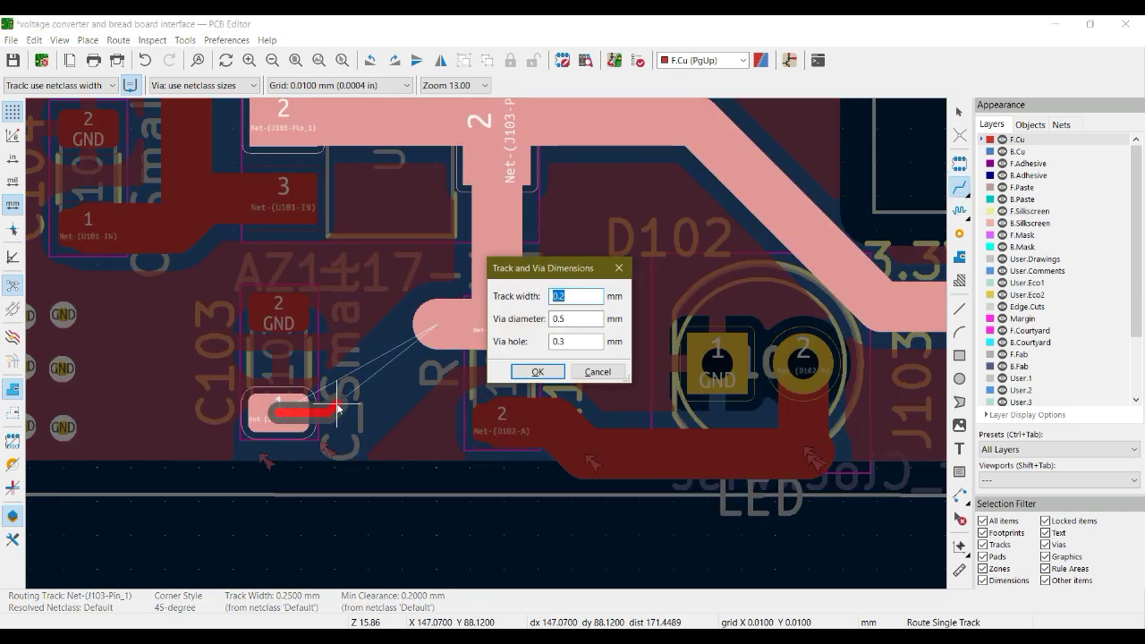
pyautogui.write('1.5')
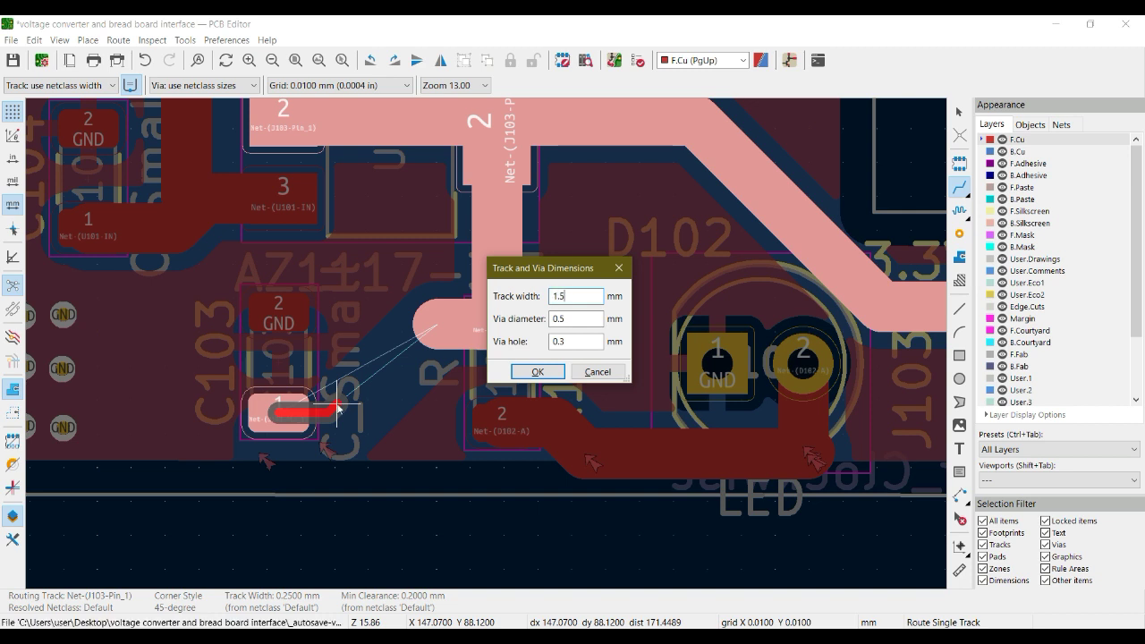
pyautogui.press('Return')
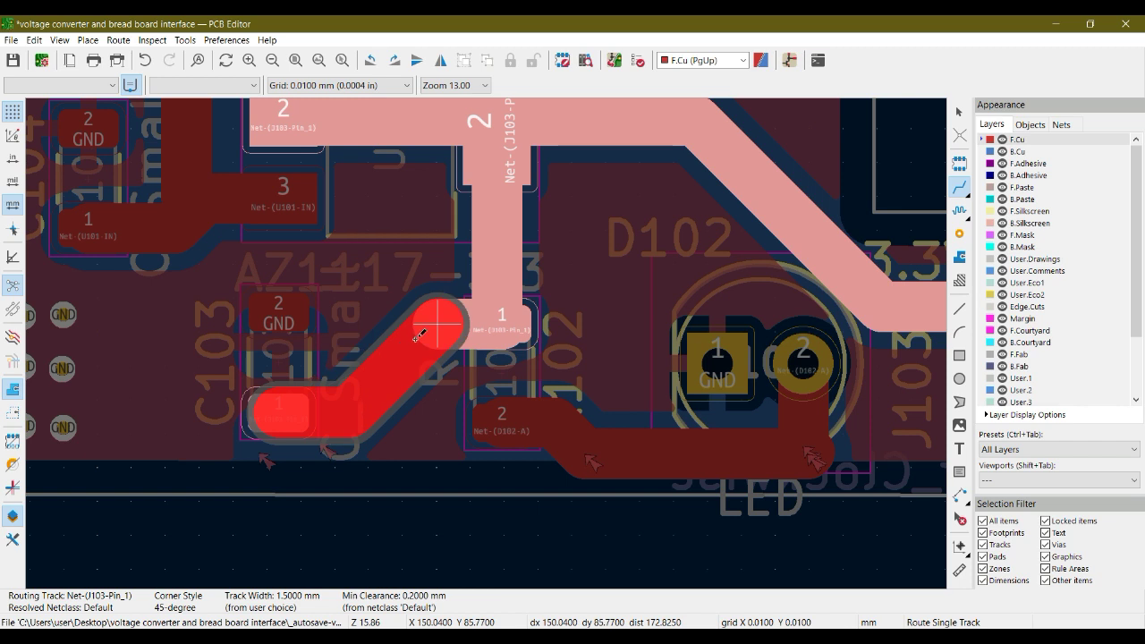
pyautogui.click(424, 332)
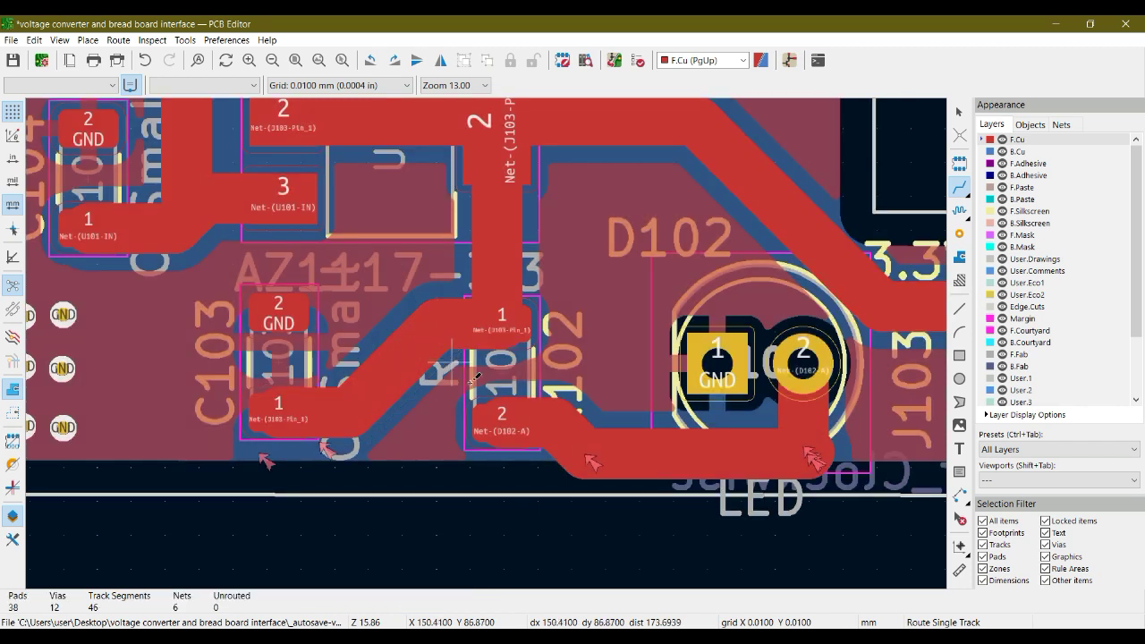
# - Save the board and refill all copper zones around the rerouted C103 connection
pyautogui.hotkey('ctrl', 's')
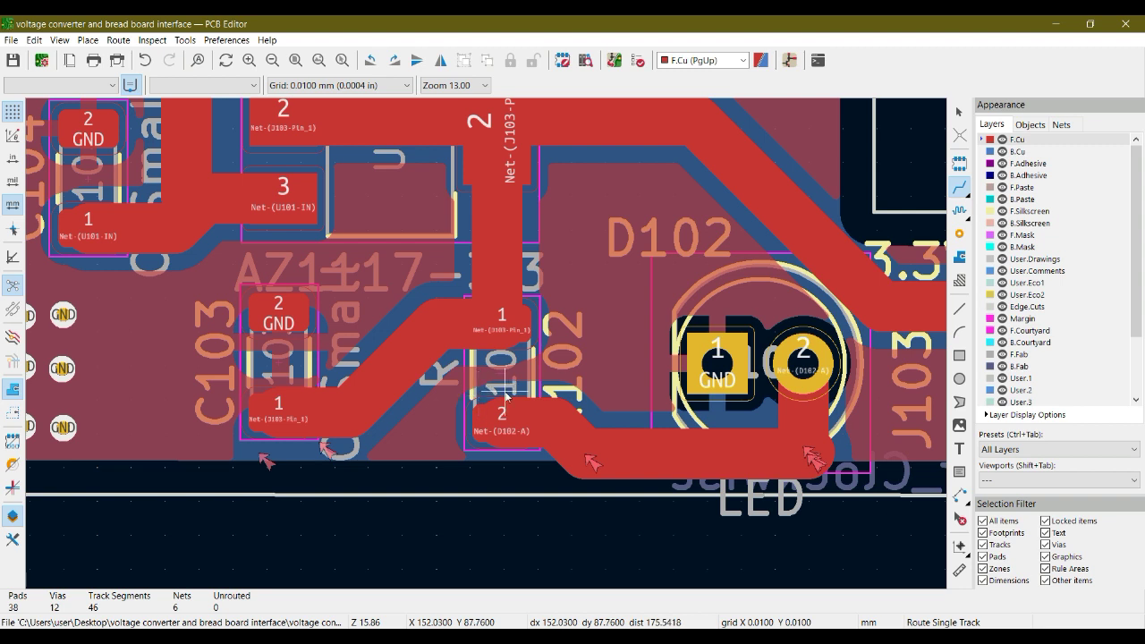
pyautogui.press('Escape')
pyautogui.scroll(3, 558, 368)
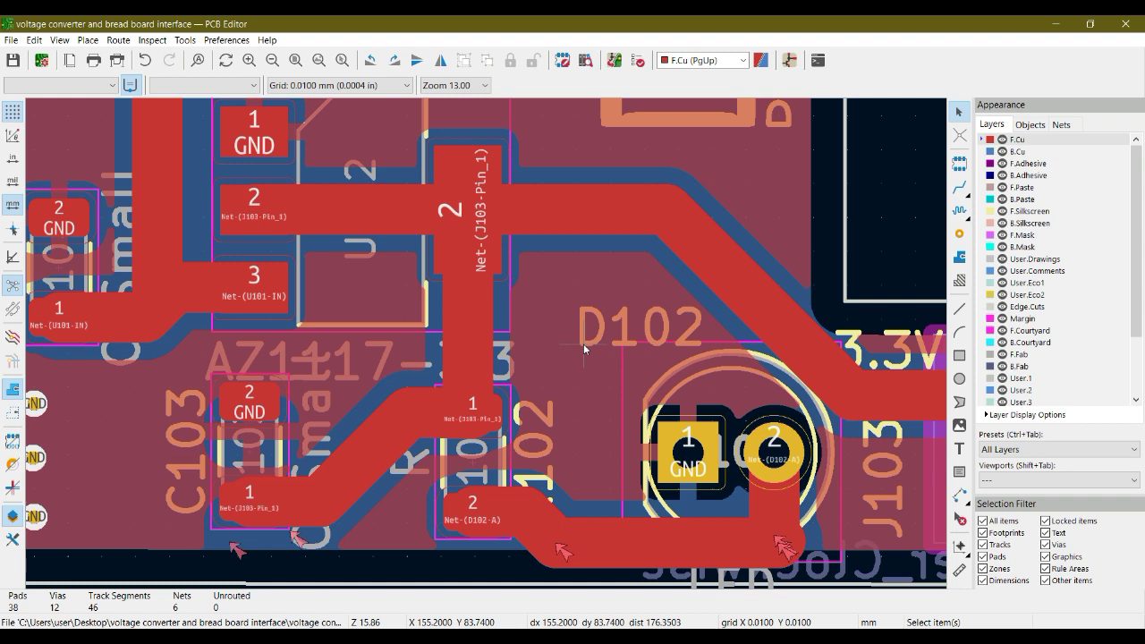
pyautogui.press('b')
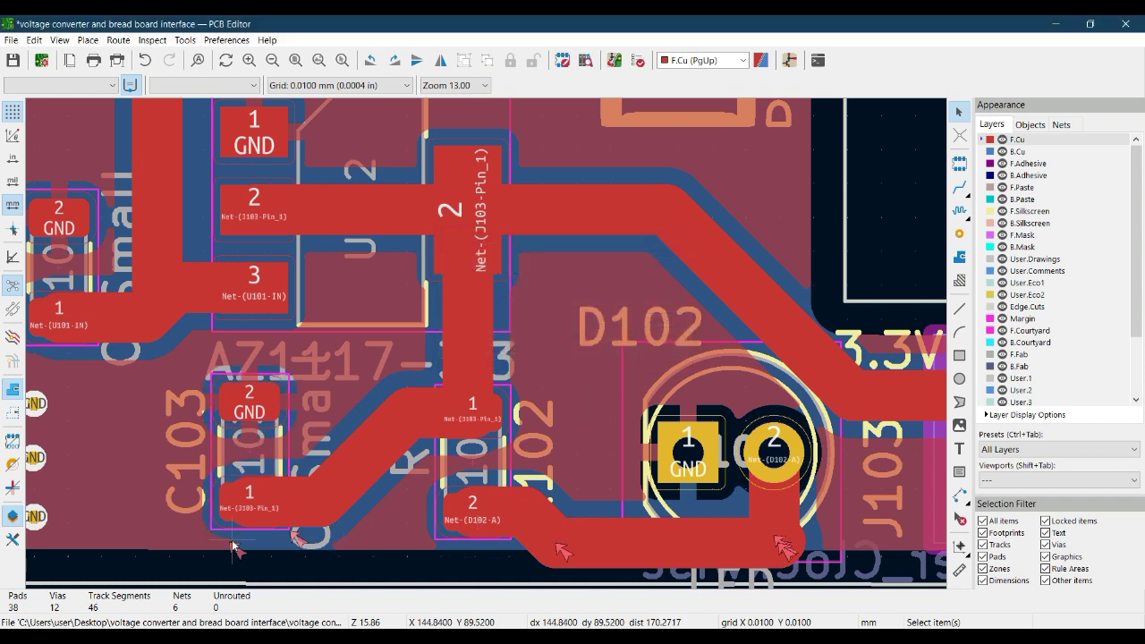
# - Reopen the Design Rules Checker, delete all markers and rerun the check on the rerouted board
pyautogui.click(639, 60)
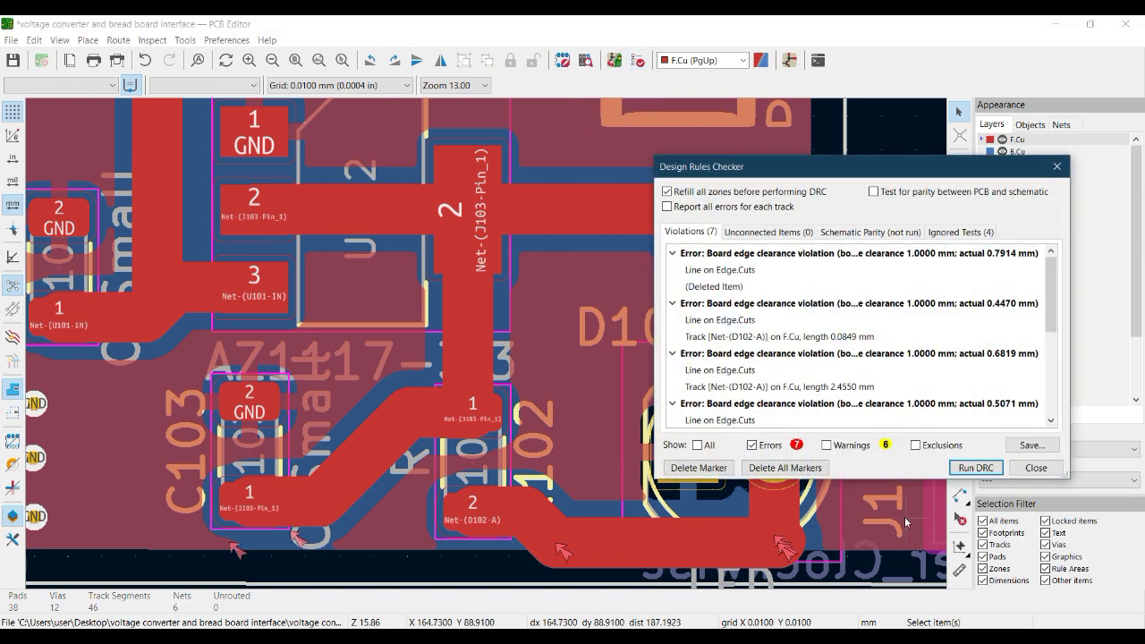
pyautogui.click(775, 469)
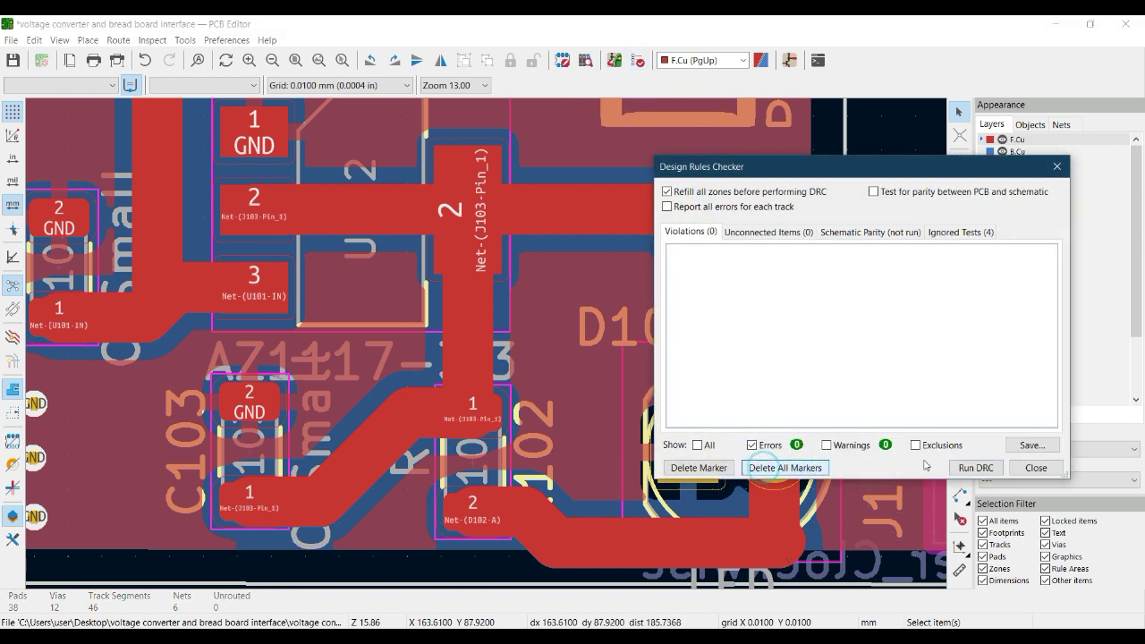
pyautogui.click(977, 469)
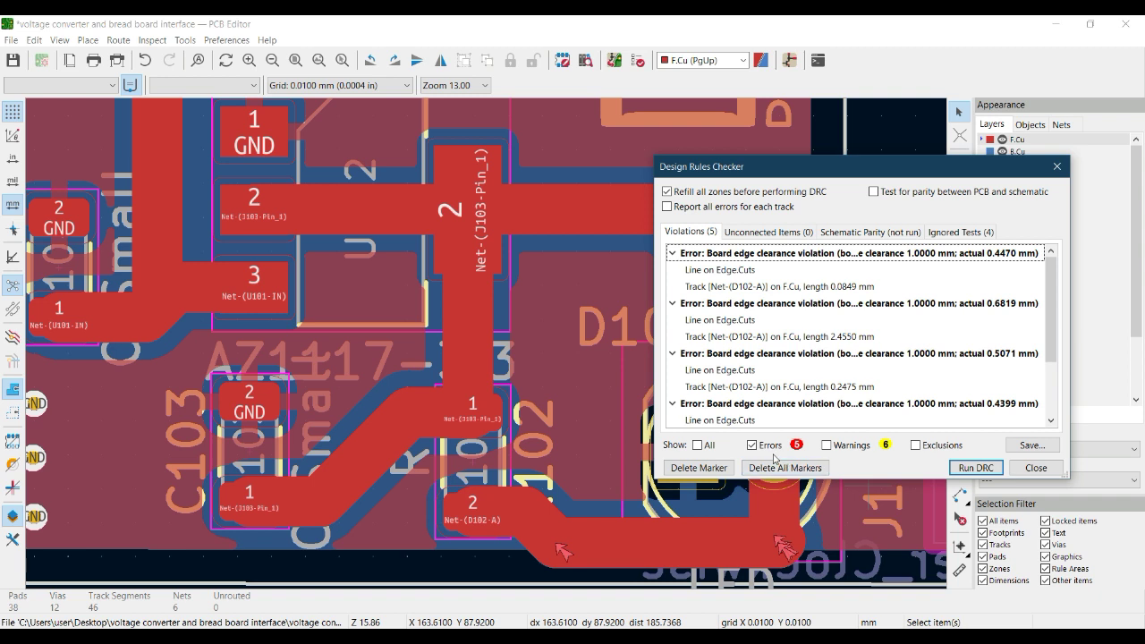
# - Locate the Net-(D102-A) track from the first clearance error and move LED D102 inward from the lower board edge, toward R102
pyautogui.click(736, 290)
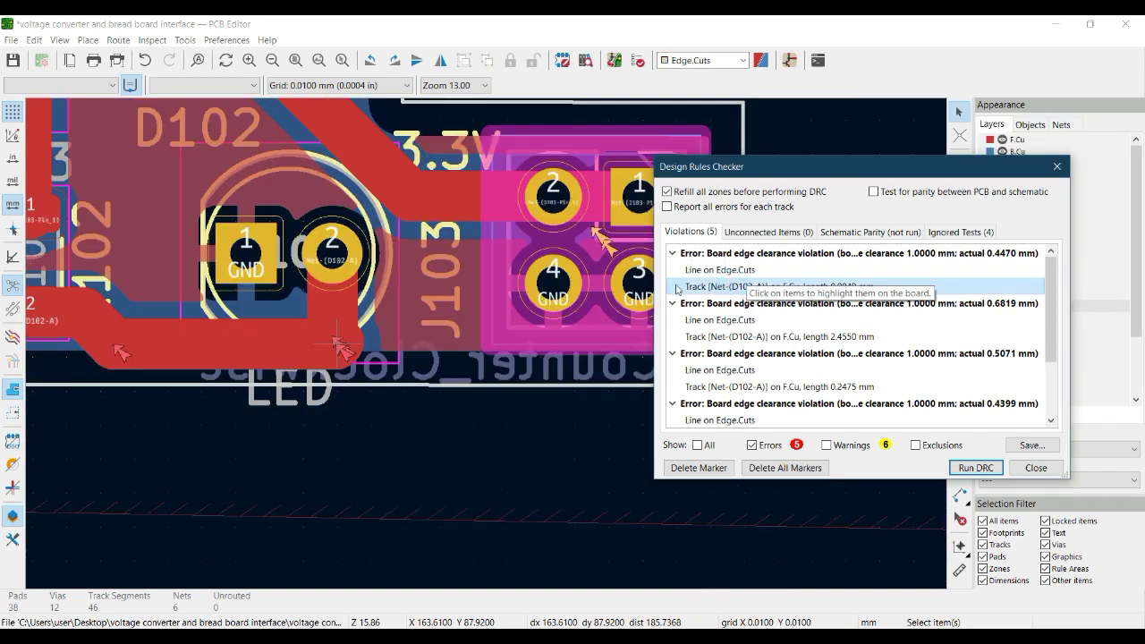
pyautogui.moveTo(443, 362); pyautogui.dragTo(533, 428, button='middle')
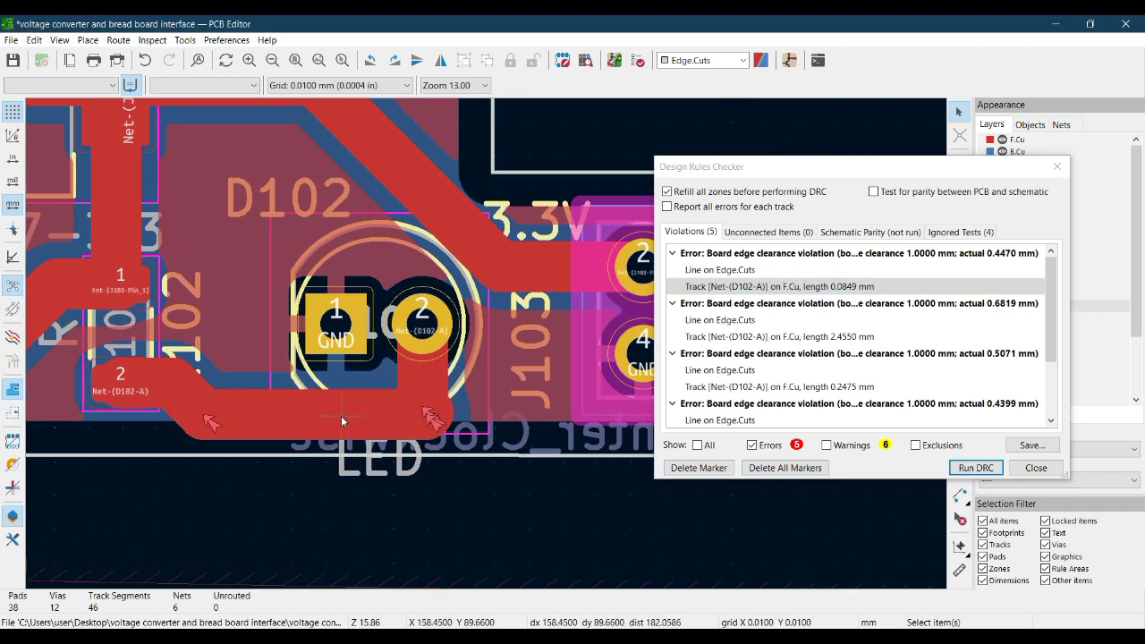
pyautogui.click(370, 241)
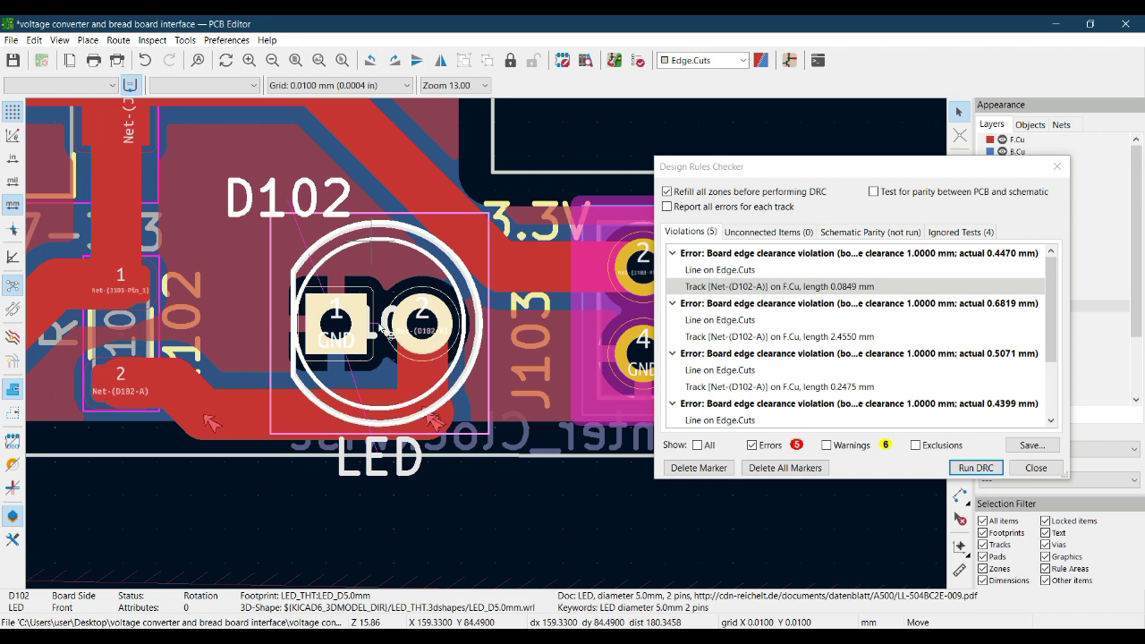
pyautogui.press('m')
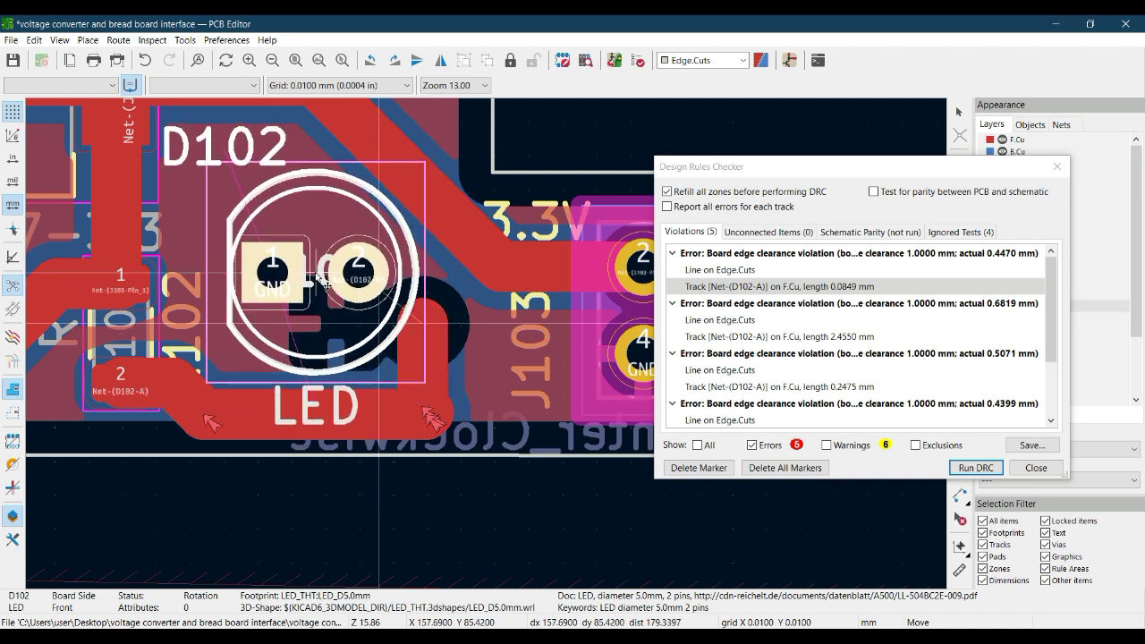
pyautogui.click(323, 281)
# - Delete the old Net-(D102-A) track segments on F.Cu running along the lower board edge between R102 and LED D102
pyautogui.click(374, 427)
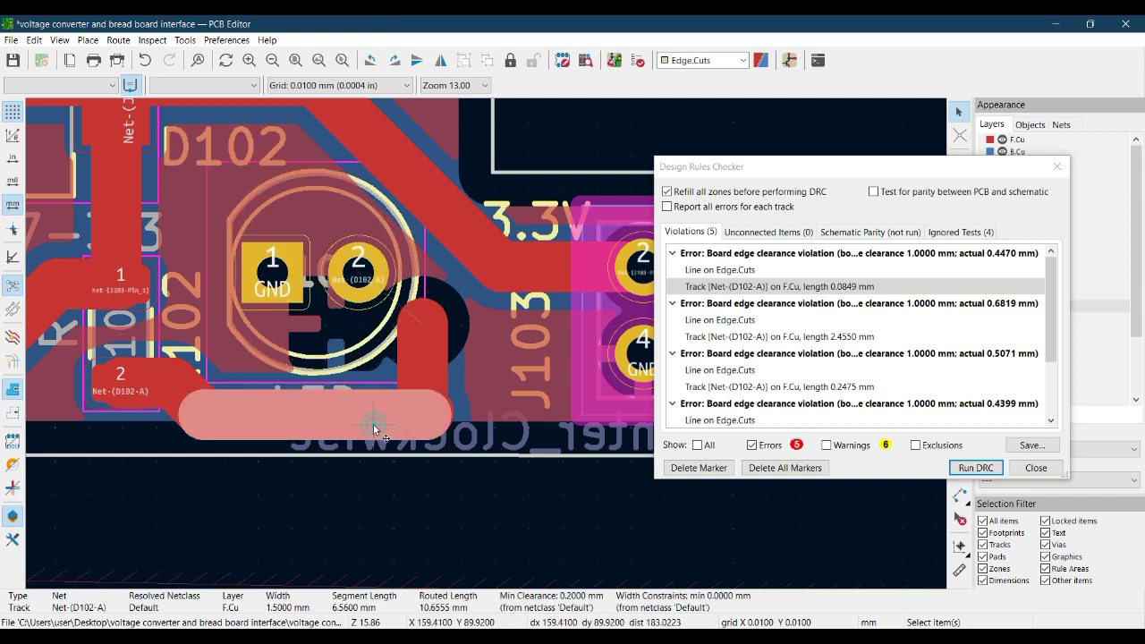
pyautogui.press('Delete')
pyautogui.click(434, 388)
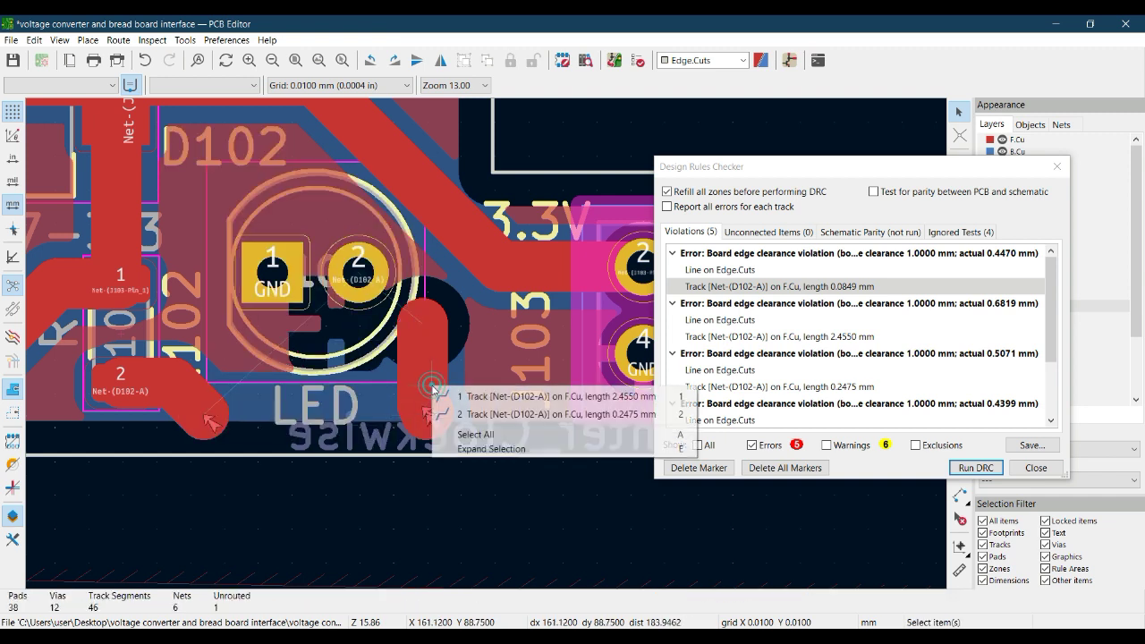
pyautogui.click(441, 394)
pyautogui.press('Delete')
pyautogui.click(444, 413)
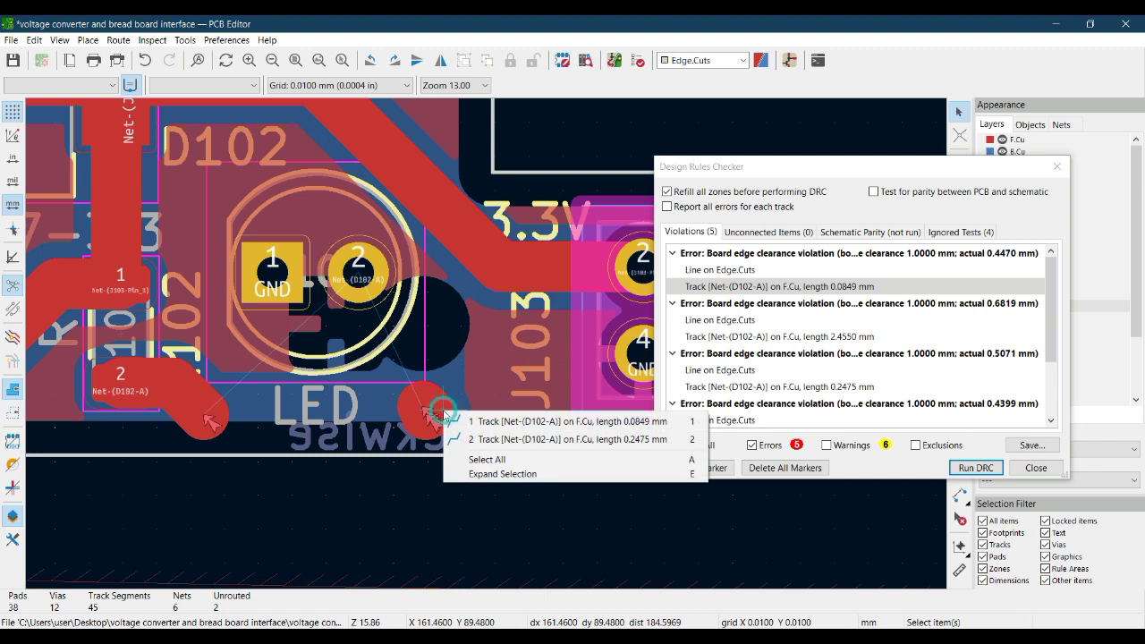
pyautogui.click(470, 422)
pyautogui.press('Delete')
pyautogui.click(422, 405)
pyautogui.press('Delete')
pyautogui.click(224, 420)
pyautogui.press('Delete')
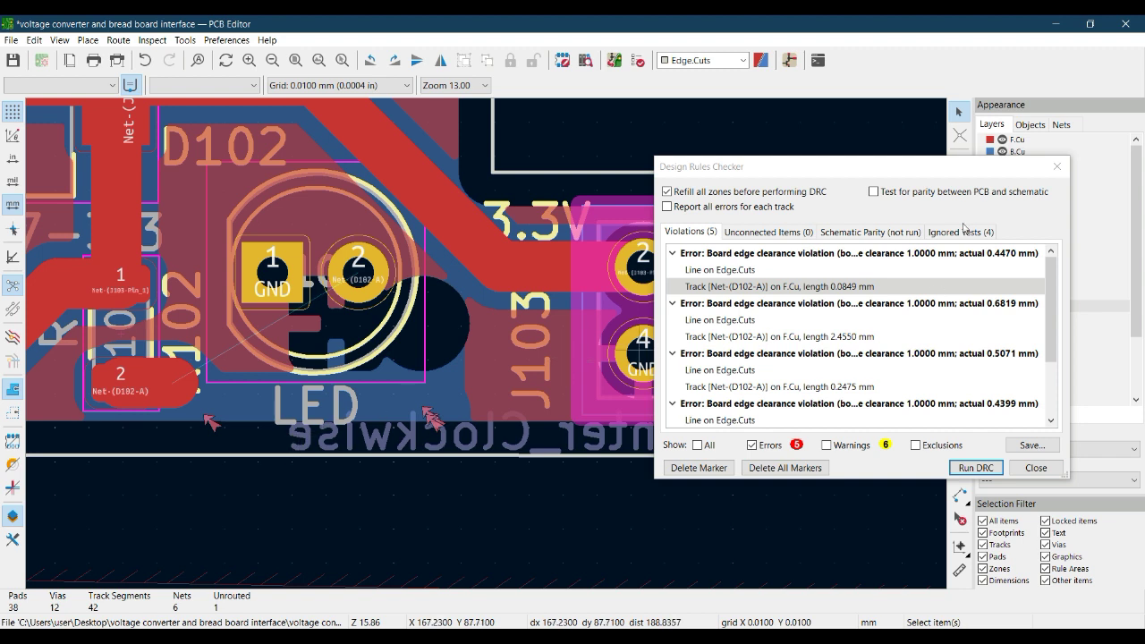
# - Route a 1.5 mm wide track on F.Cu from pad 2 of D102 straight down and across to pad 2 of R102
pyautogui.moveTo(973, 167); pyautogui.dragTo(976, 337)
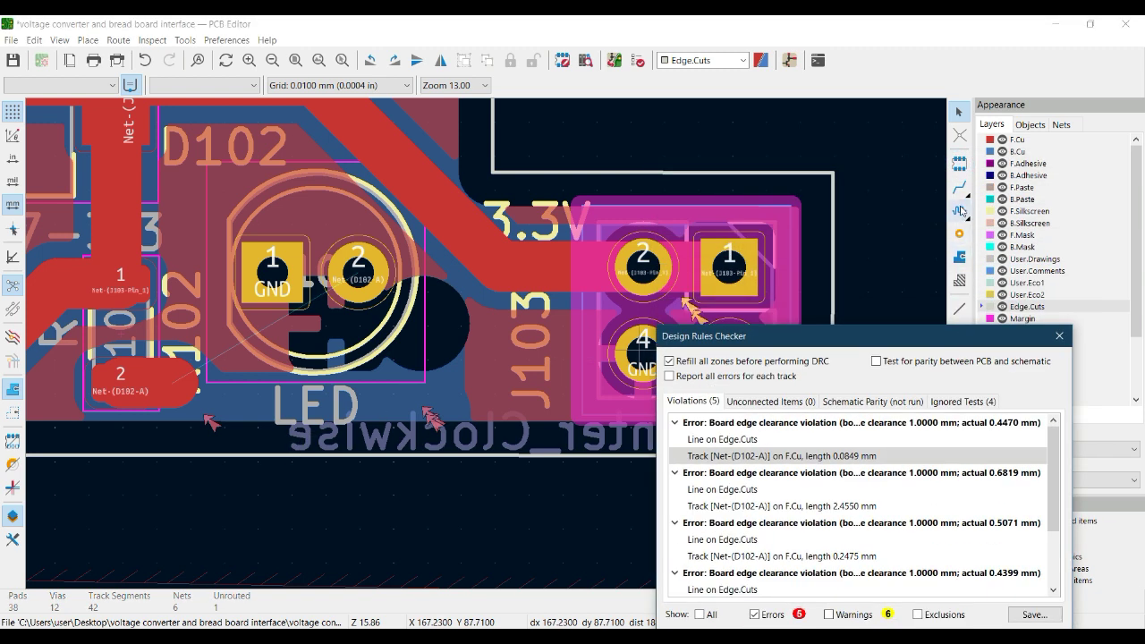
pyautogui.click(1026, 140)
pyautogui.click(959, 187)
pyautogui.click(359, 267)
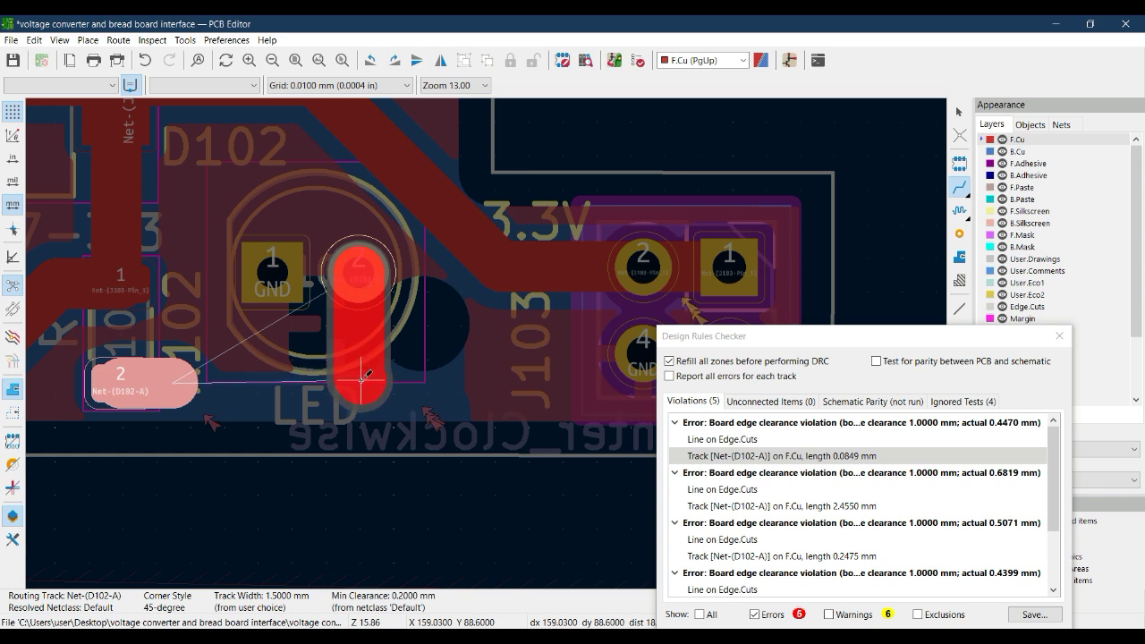
pyautogui.click(363, 380)
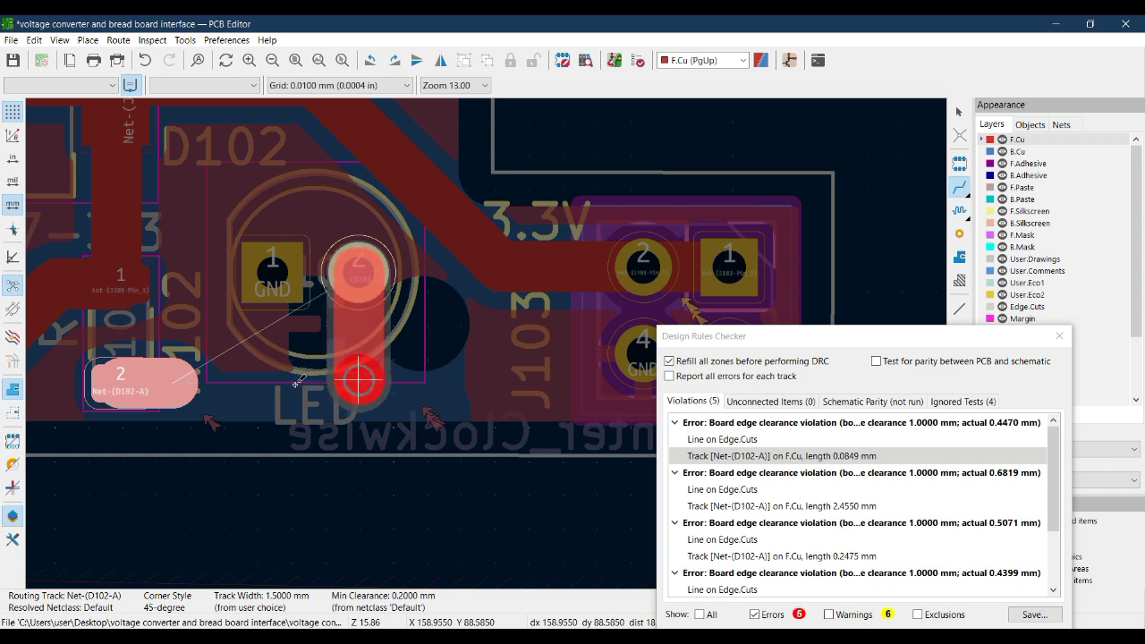
pyautogui.click(173, 379)
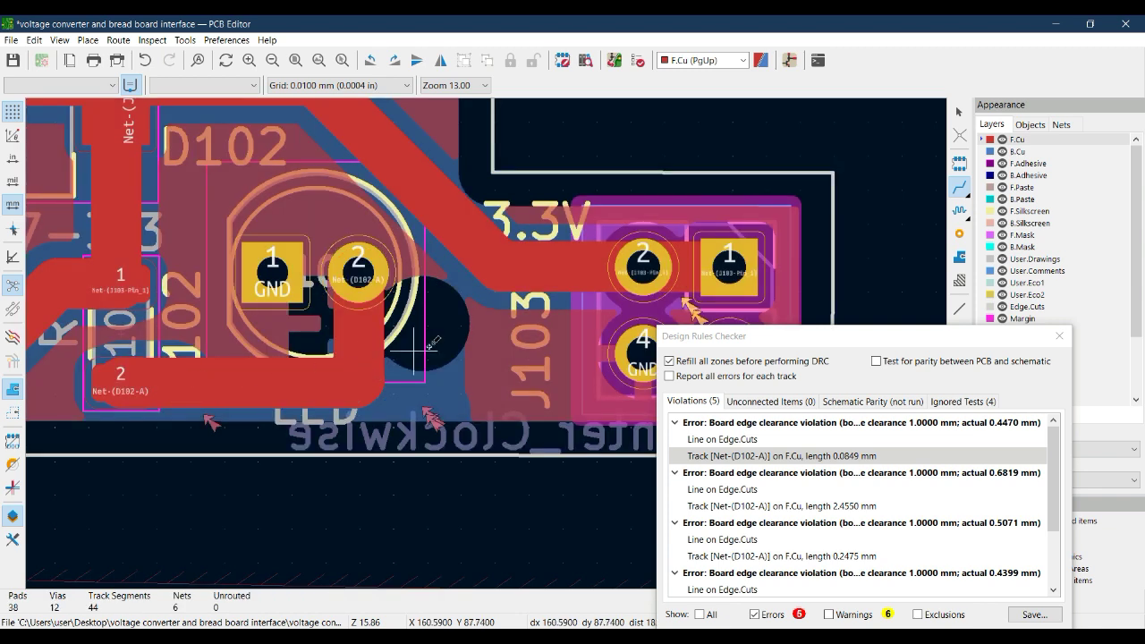
pyautogui.press('Escape')
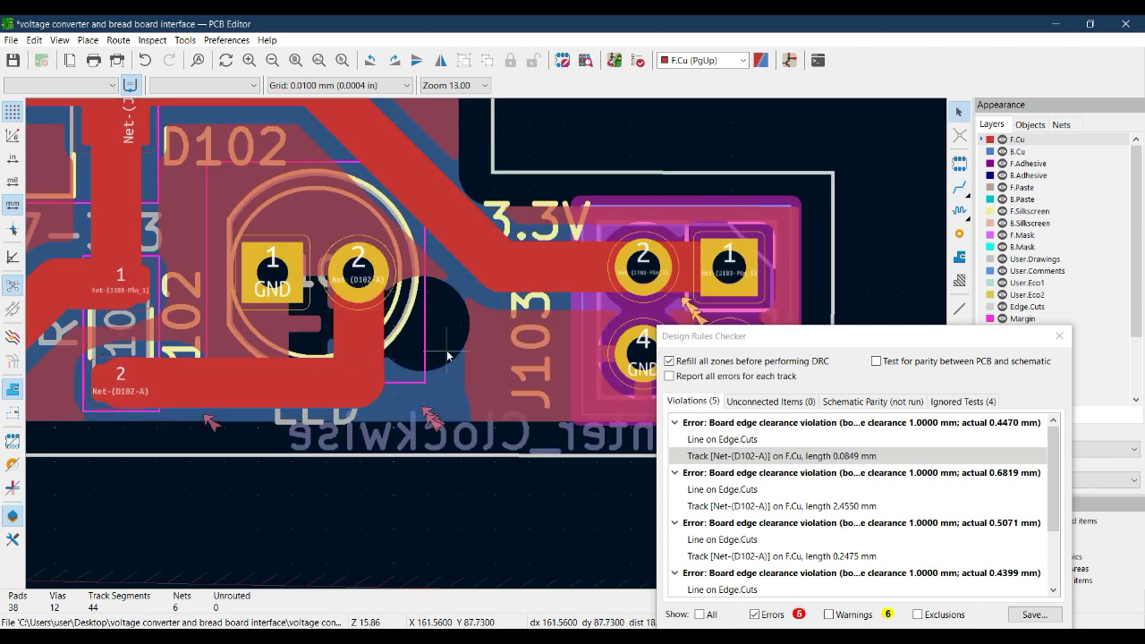
# - Save the board and refill all copper zones around the moved LED D102
pyautogui.hotkey('ctrl', 's')
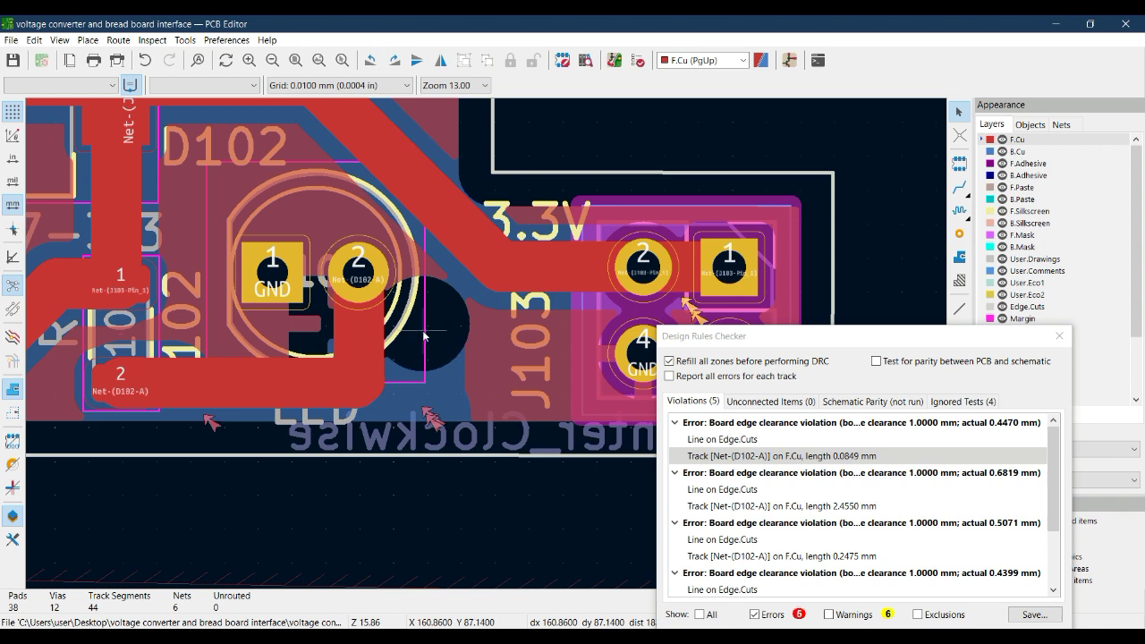
pyautogui.press('b')
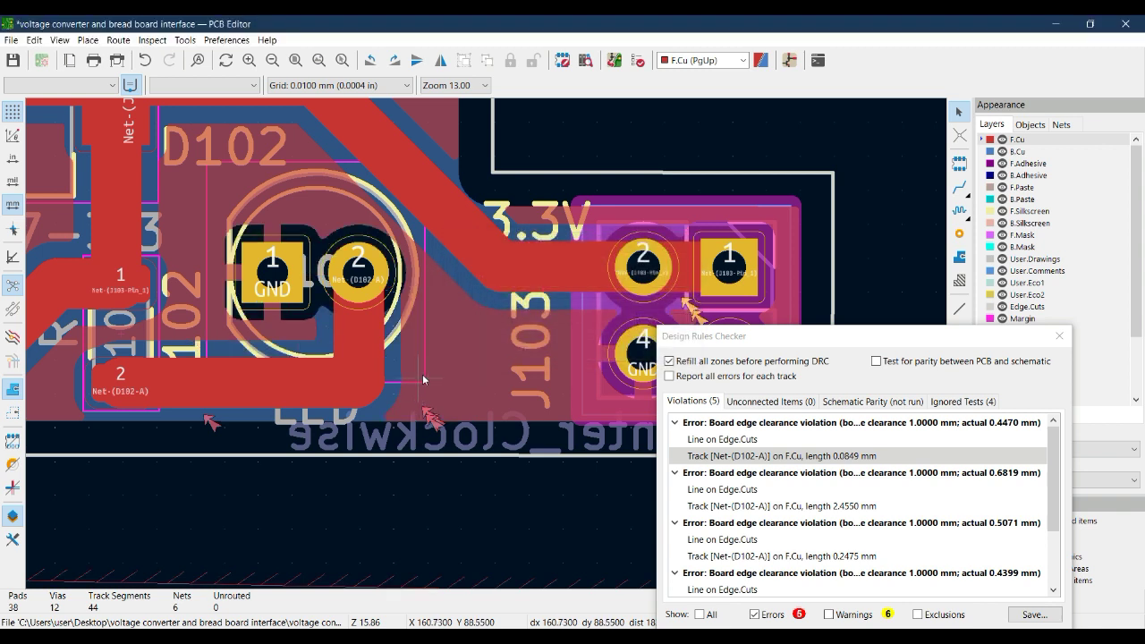
# - Delete all design rule markers, rerun the check on the corrected board and close the Design Rules Checker
pyautogui.moveTo(841, 348); pyautogui.dragTo(796, 154)
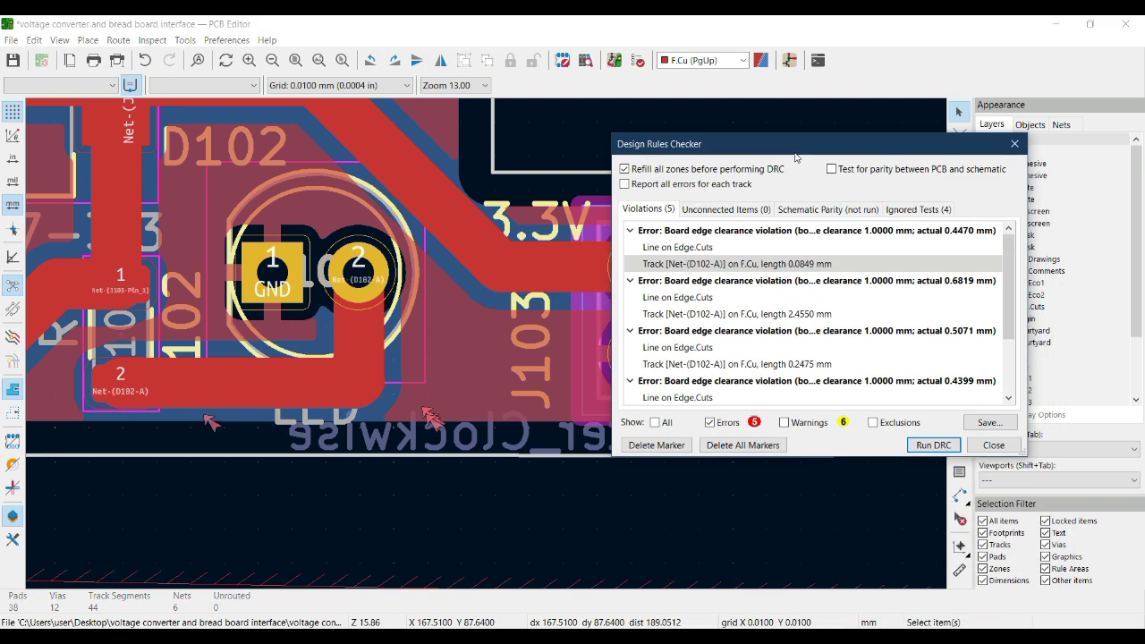
pyautogui.click(742, 445)
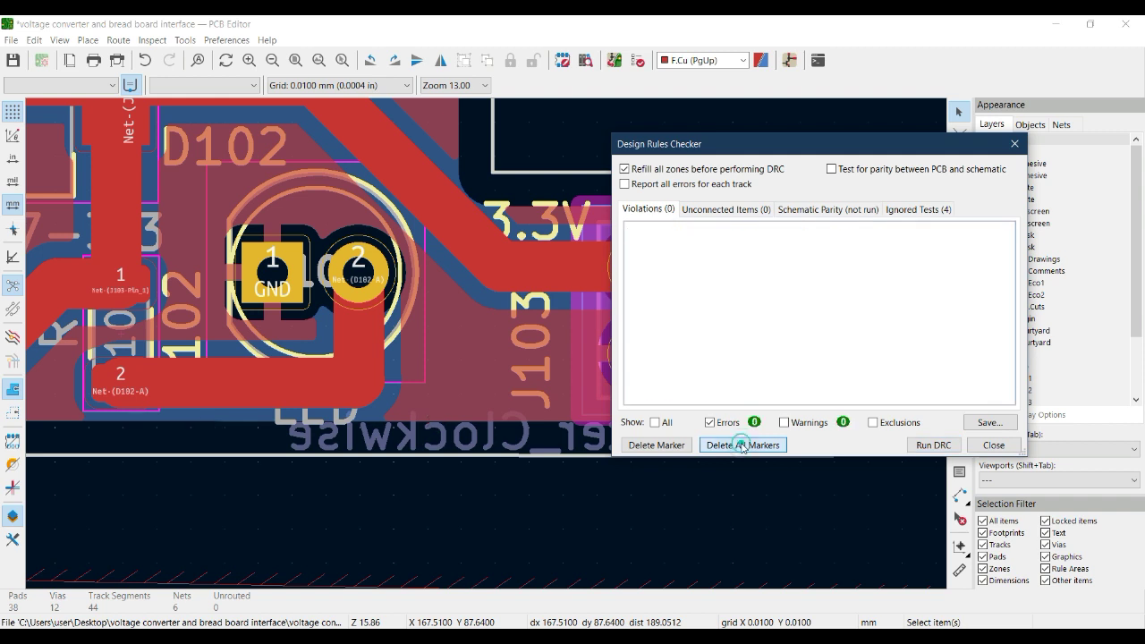
pyautogui.click(926, 448)
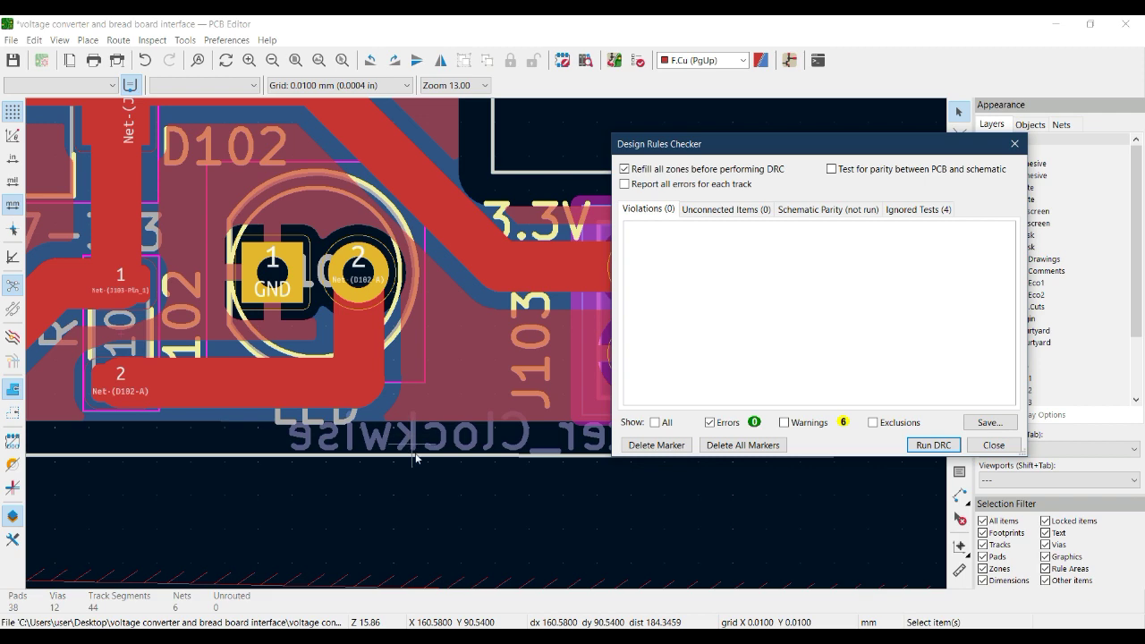
pyautogui.click(430, 494)
pyautogui.click(1015, 143)
# - Reopen the Design Rules Checker, list warnings instead of errors and highlight the GND zone on B.Cu from the first isolated copper fill warning
pyautogui.scroll(-5, 457, 260)
pyautogui.scroll(3, 388, 419)
pyautogui.keyDown('shift'); pyautogui.scroll(4, 395, 403); pyautogui.keyUp('shift')
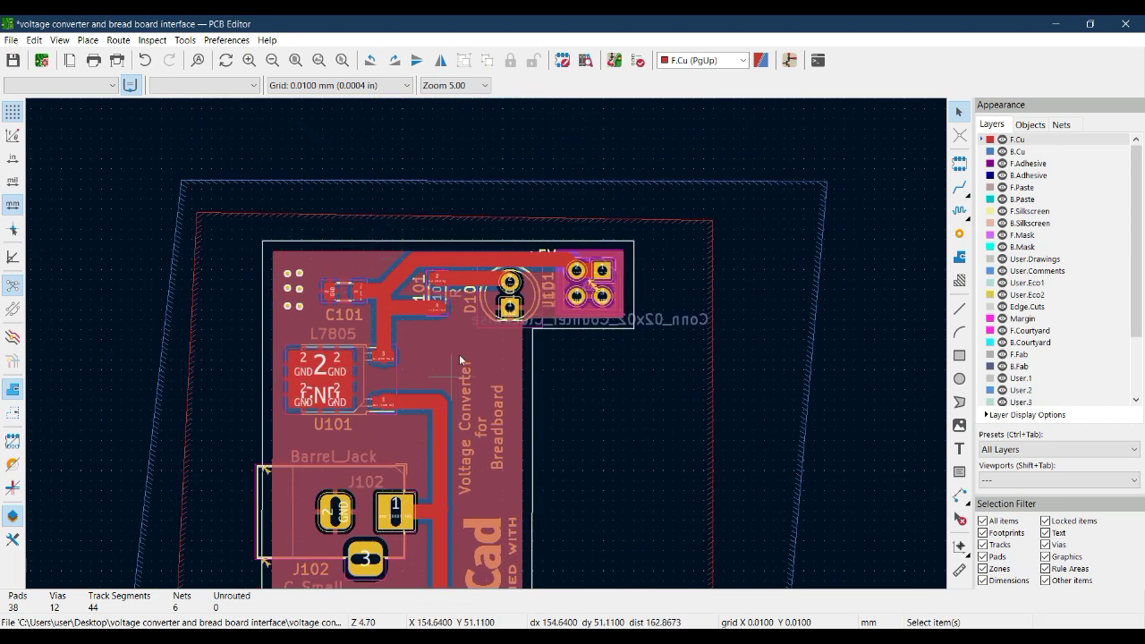
pyautogui.moveTo(451, 452); pyautogui.dragTo(489, 258, button='middle')
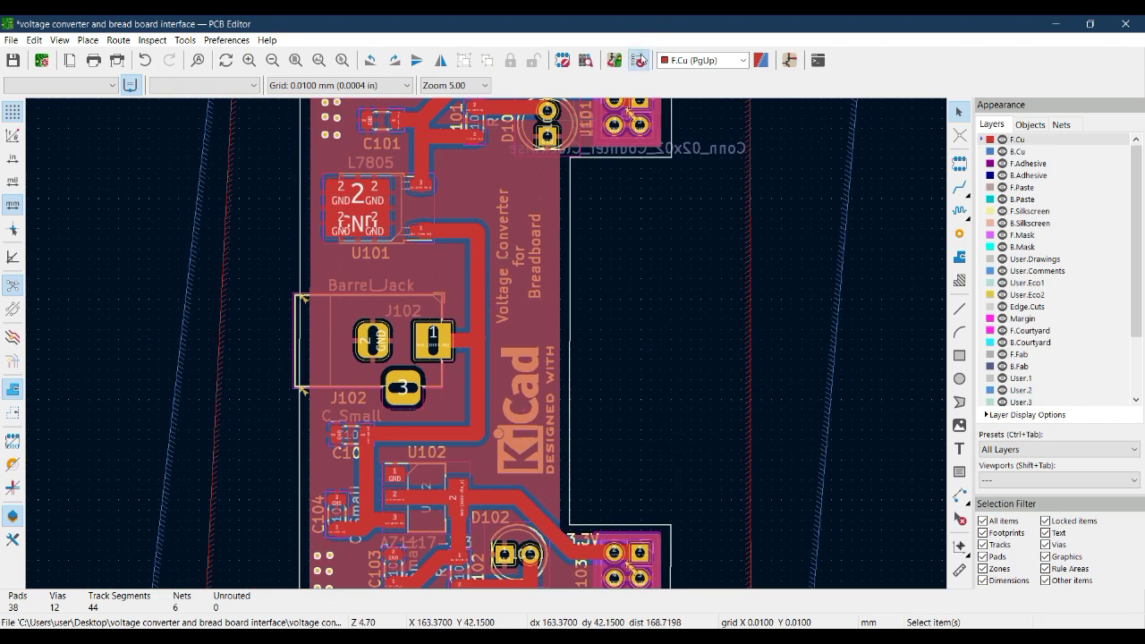
pyautogui.click(639, 60)
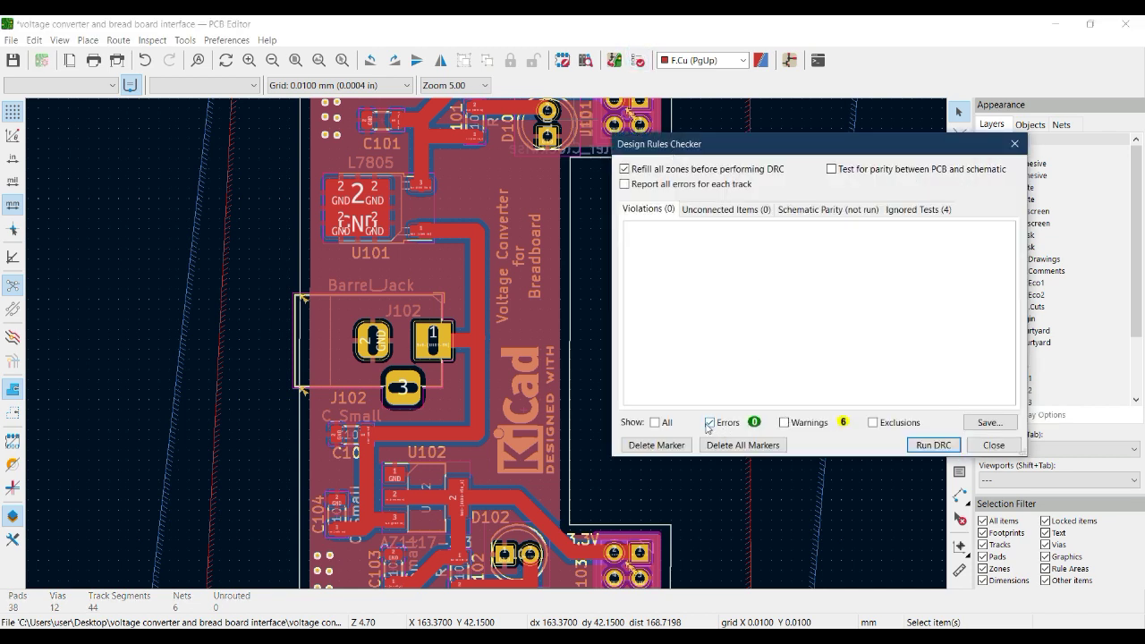
pyautogui.click(710, 423)
pyautogui.click(785, 424)
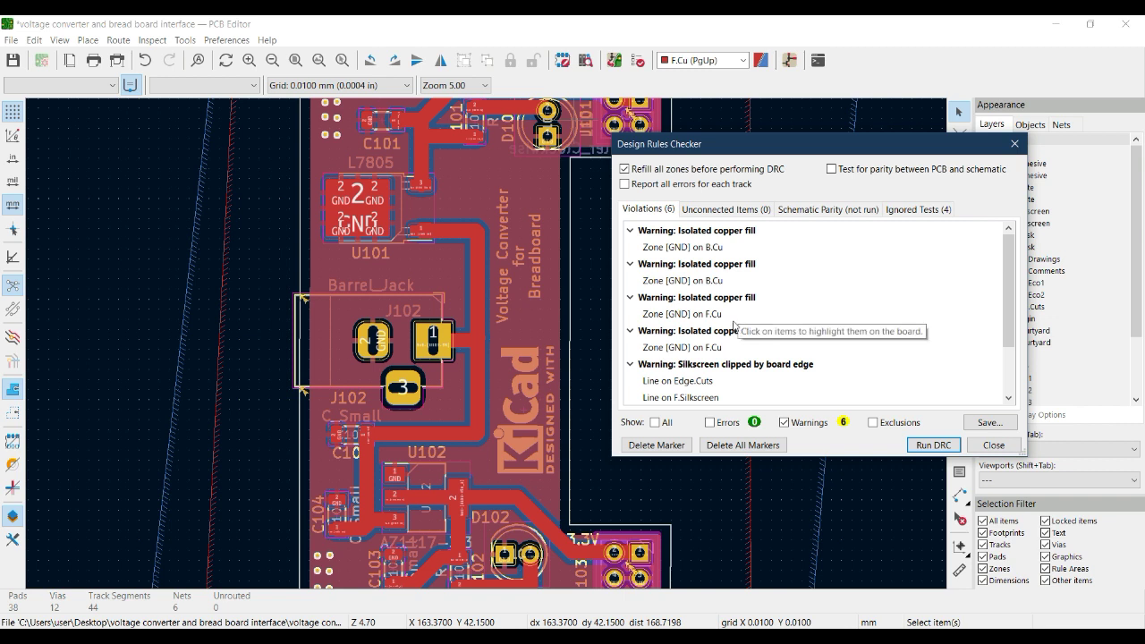
pyautogui.click(690, 248)
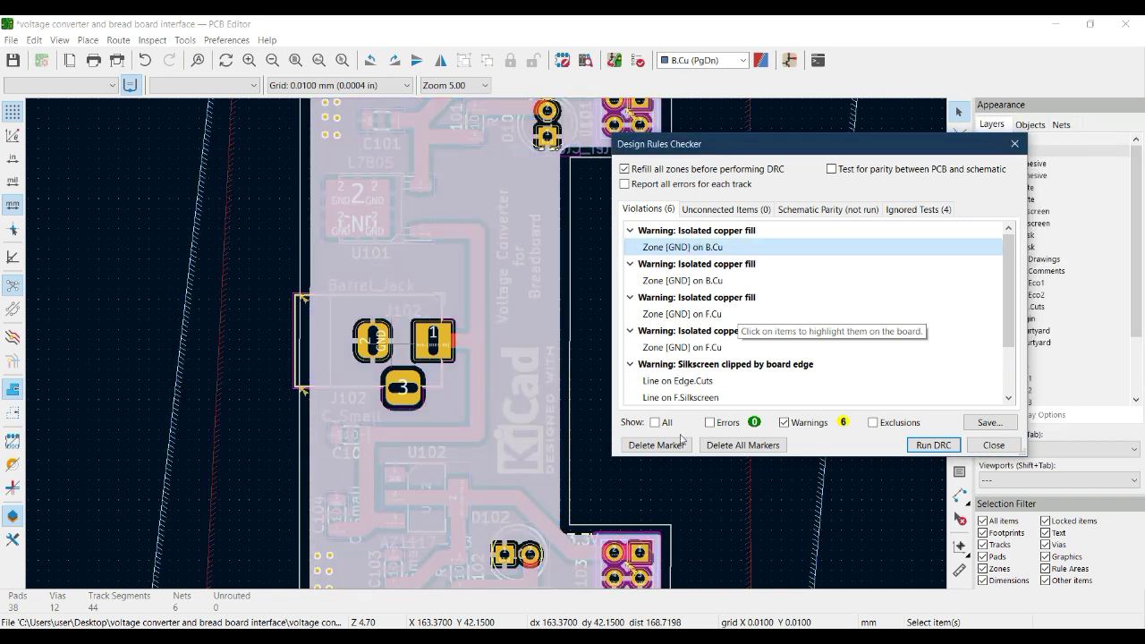
# - Inspect the warning markers between the pads of connector J101 and close the Design Rules Checker
pyautogui.moveTo(703, 517); pyautogui.dragTo(576, 545, button='middle')
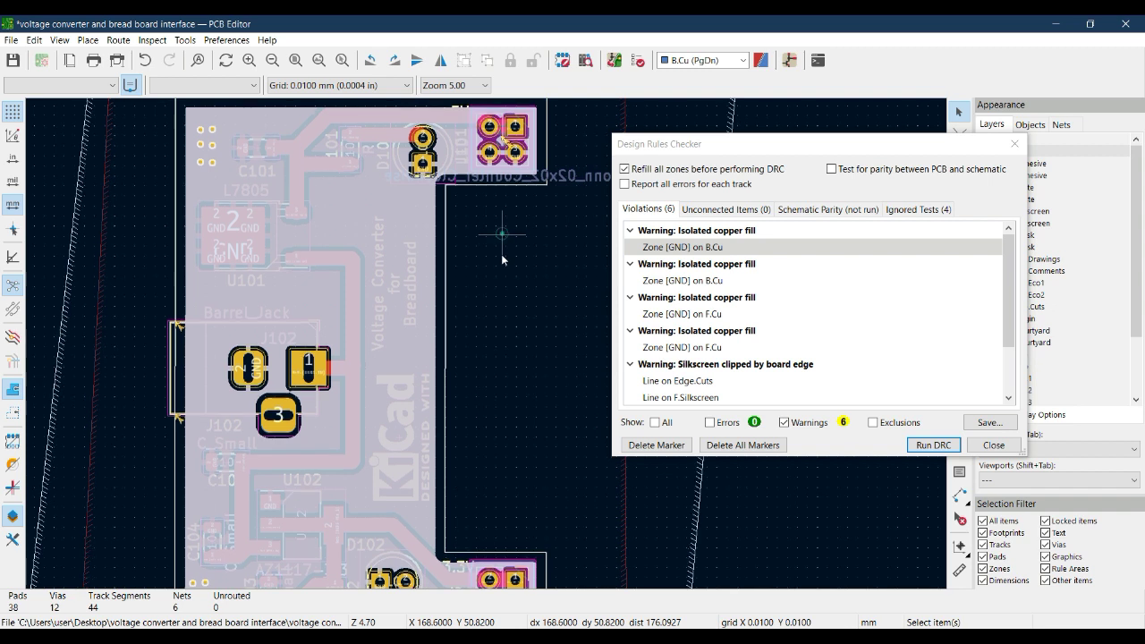
pyautogui.scroll(4, 486, 343)
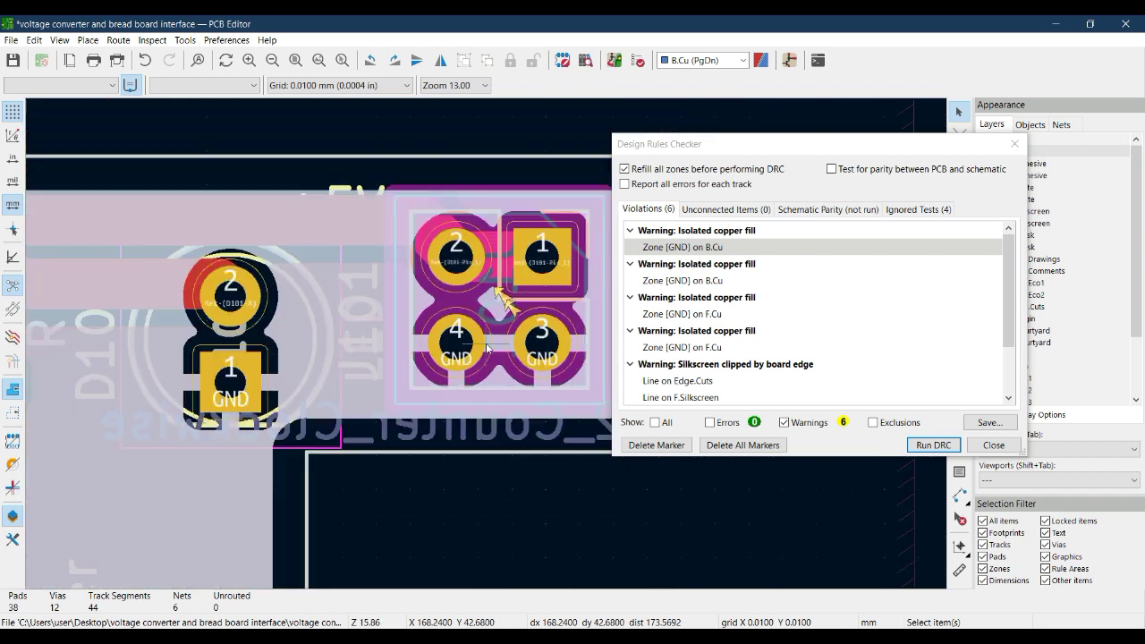
pyautogui.moveTo(536, 511); pyautogui.dragTo(430, 518, button='right')
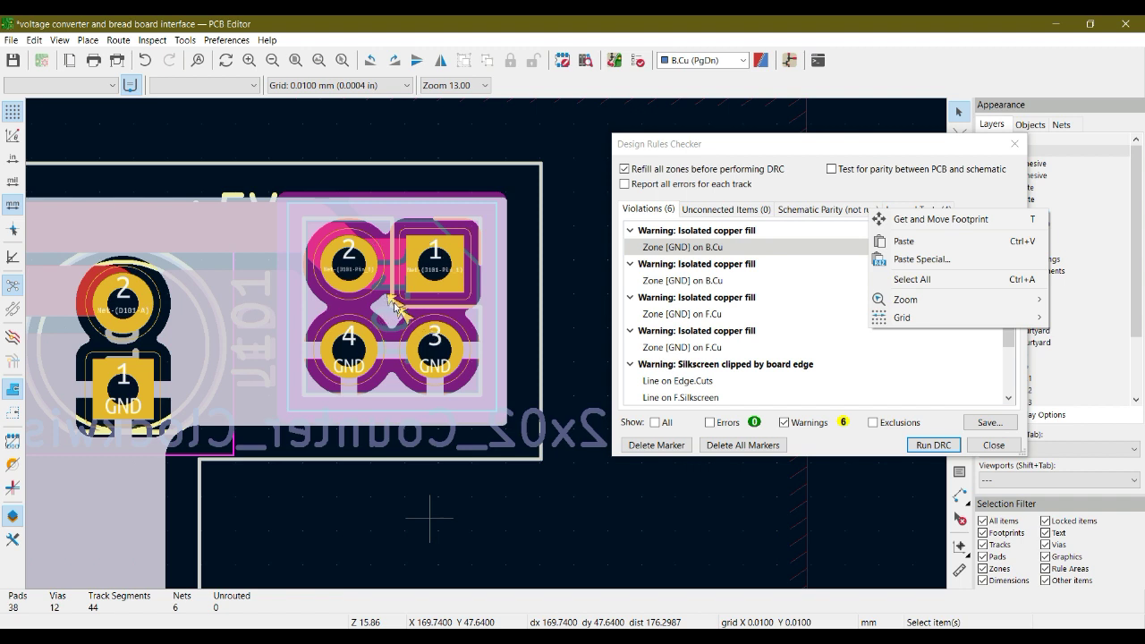
pyautogui.click(1012, 146)
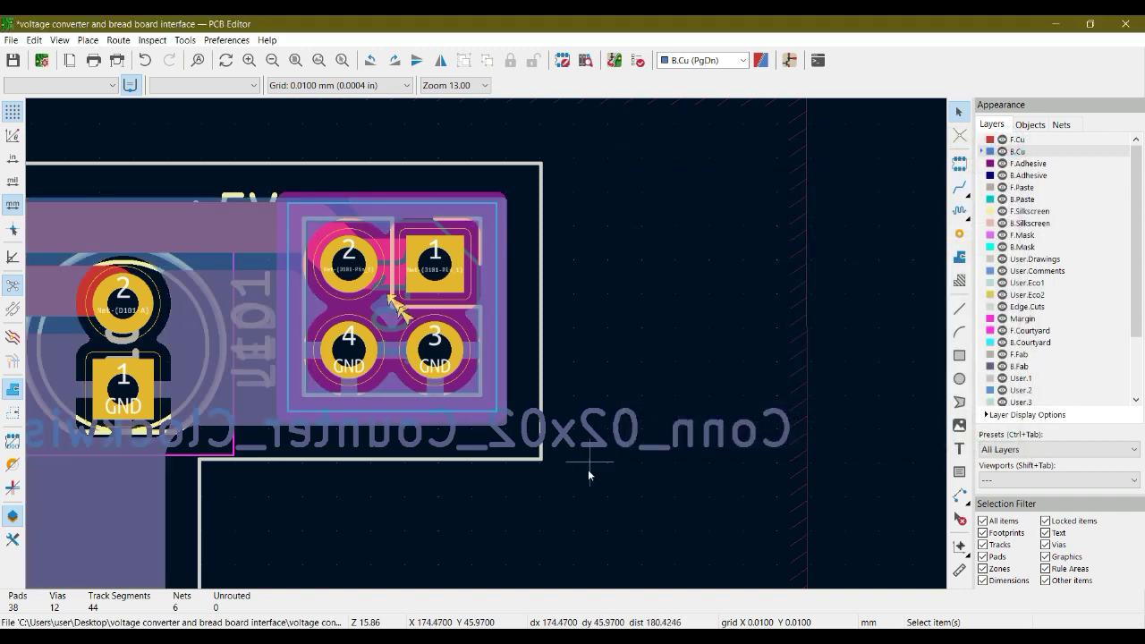
# - Open the board in the 3D Viewer and examine its component side from directly above and at an angle
pyautogui.moveTo(593, 468); pyautogui.dragTo(707, 398, button='middle')
pyautogui.hotkey('alt', '3')
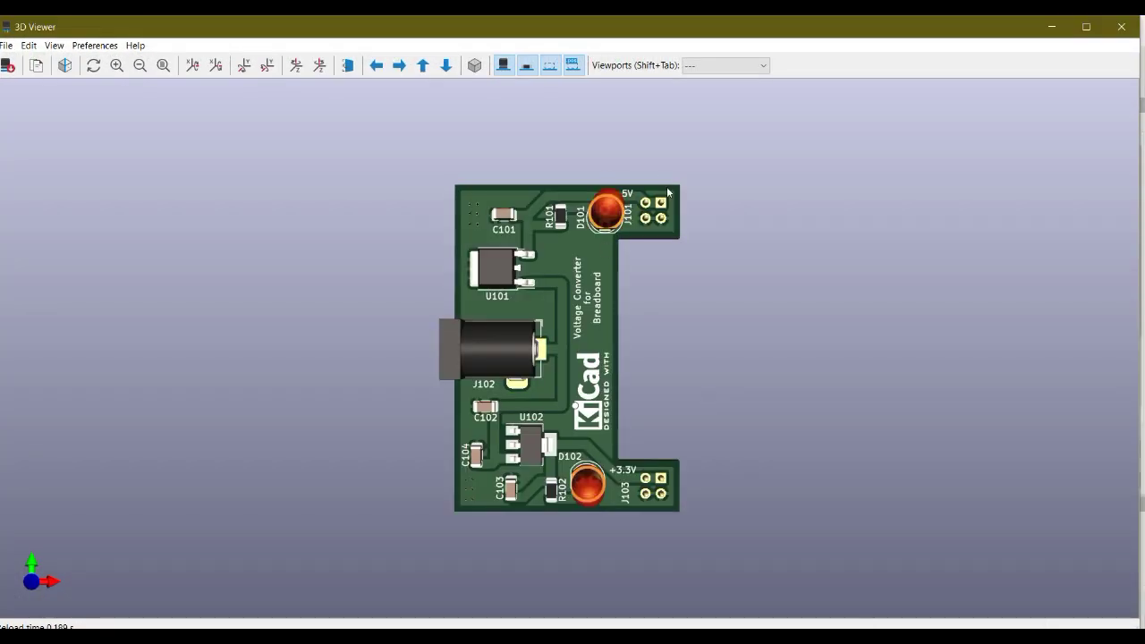
pyautogui.scroll(3, 582, 335)
pyautogui.rightClick(557, 296)
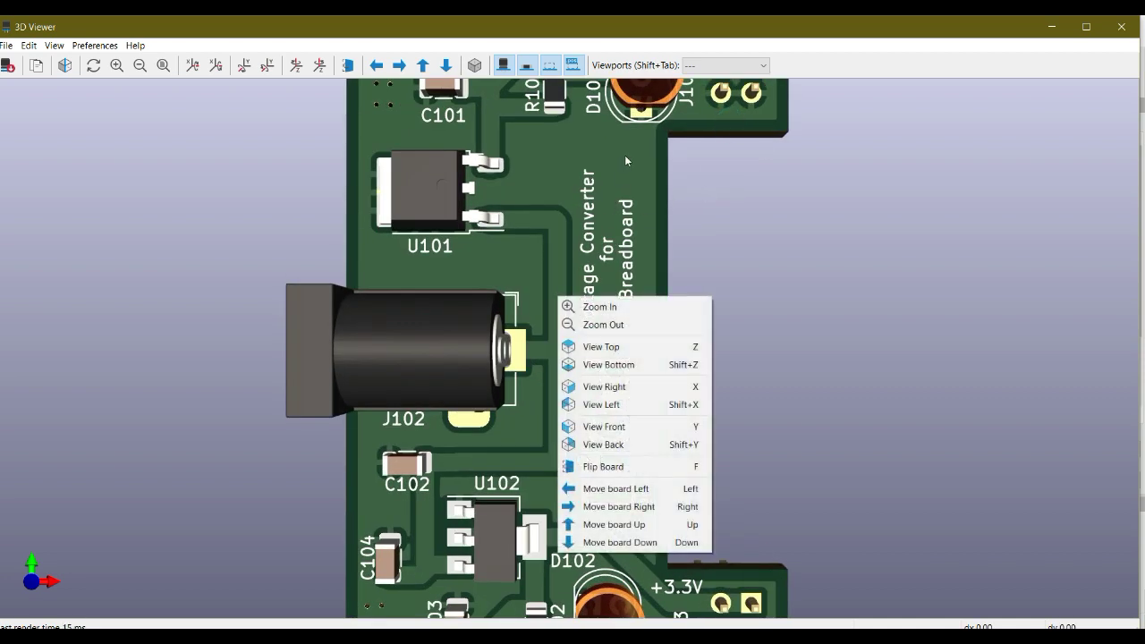
pyautogui.moveTo(626, 161); pyautogui.dragTo(717, 221)
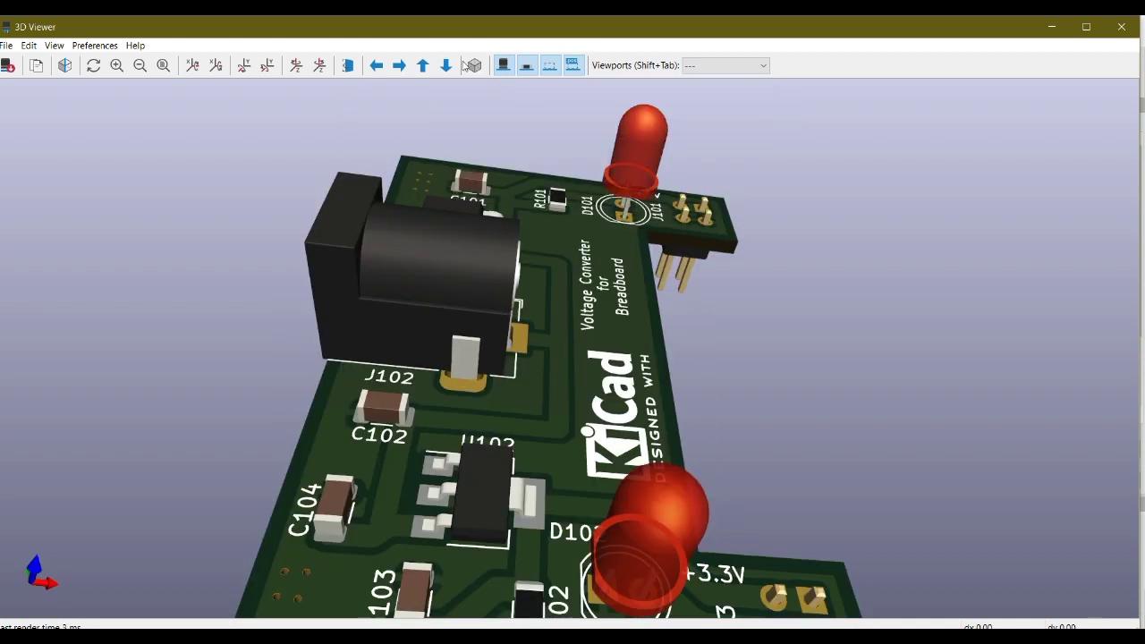
pyautogui.click(163, 65)
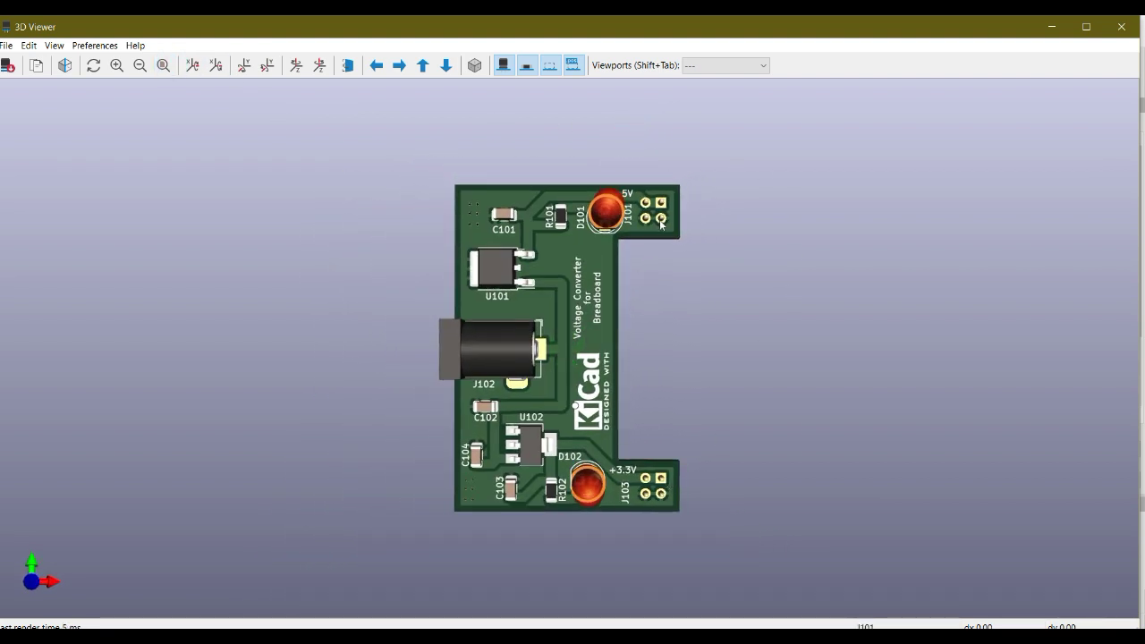
pyautogui.scroll(3, 661, 223)
pyautogui.scroll(1, 712, 131)
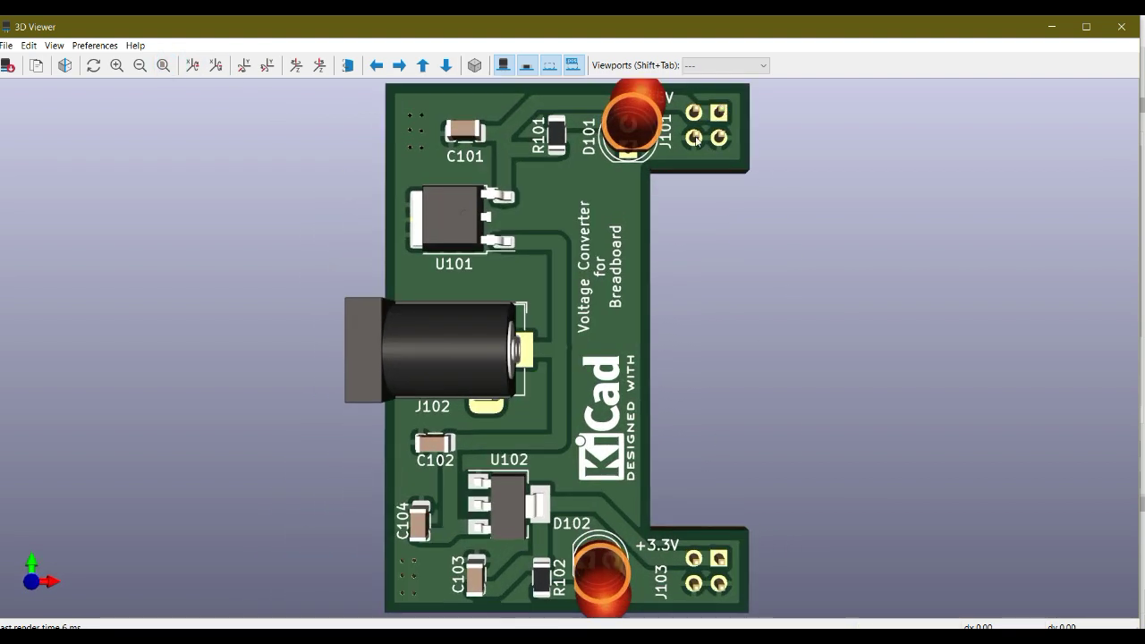
pyautogui.rightClick(634, 250)
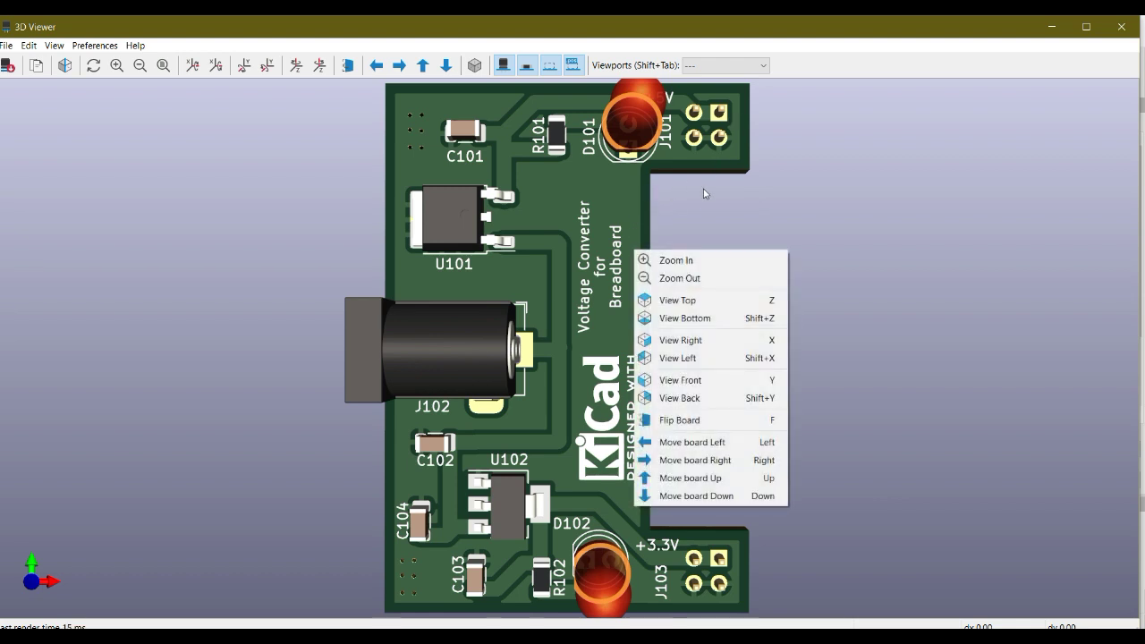
pyautogui.moveTo(707, 181); pyautogui.dragTo(701, 188)
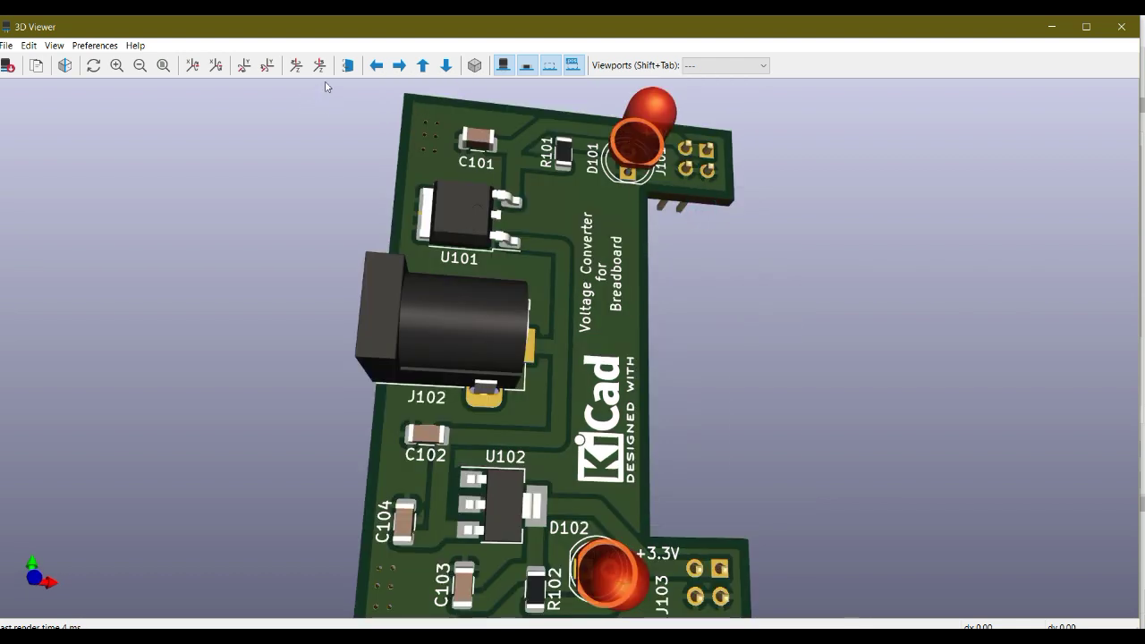
pyautogui.click(163, 66)
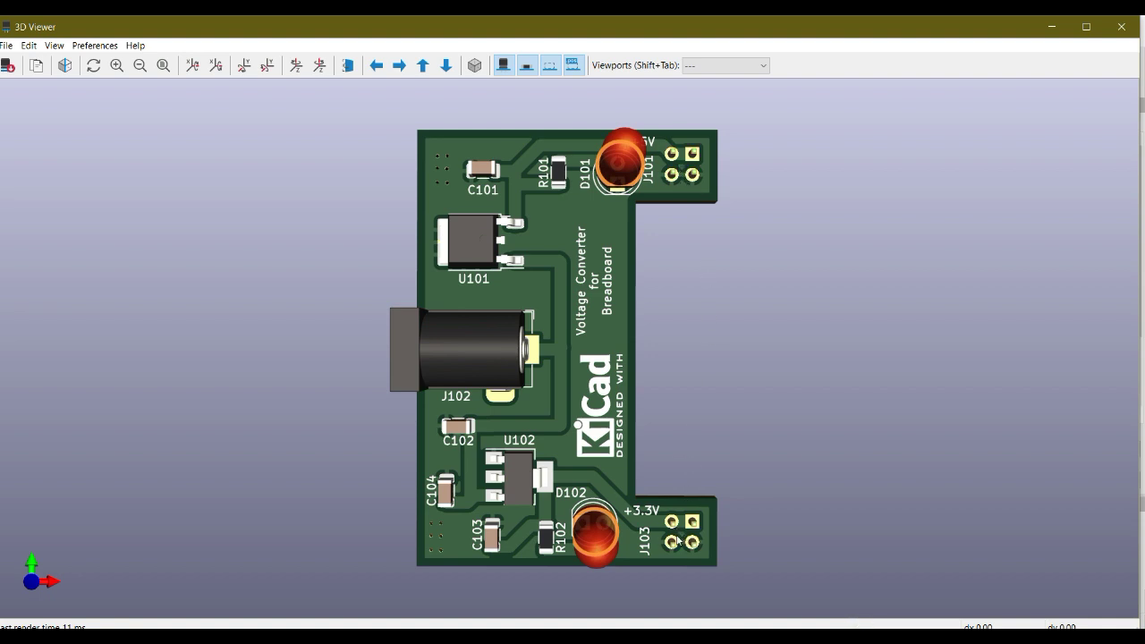
pyautogui.scroll(2, 713, 536)
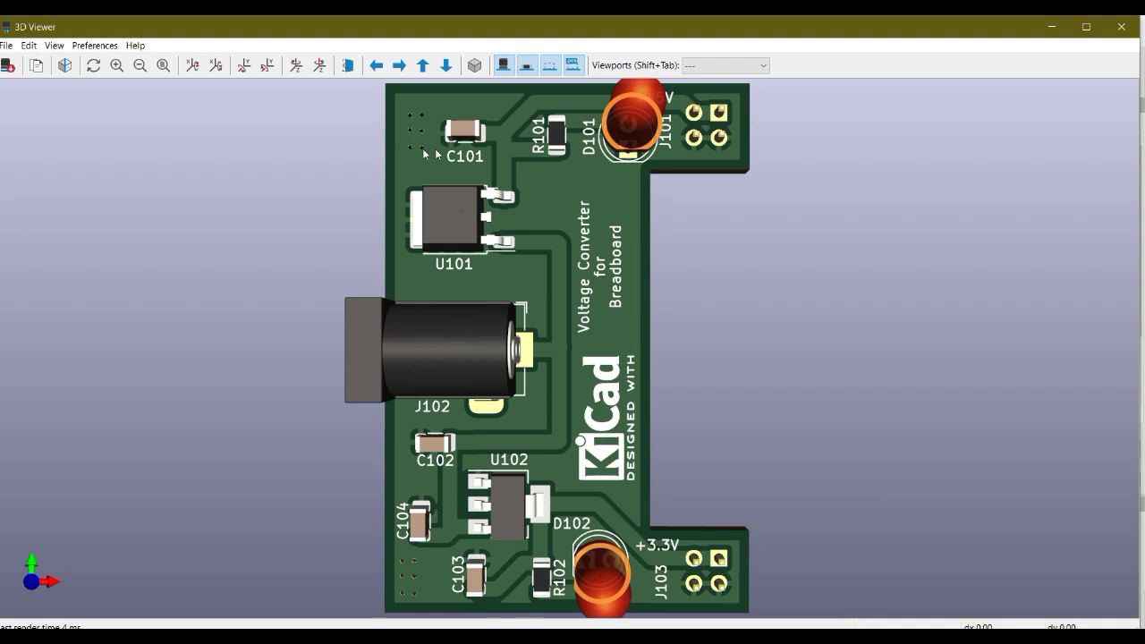
# - Flip the board in the 3D Viewer to its underside and hide the through-hole and SMD component models
pyautogui.click(344, 89)
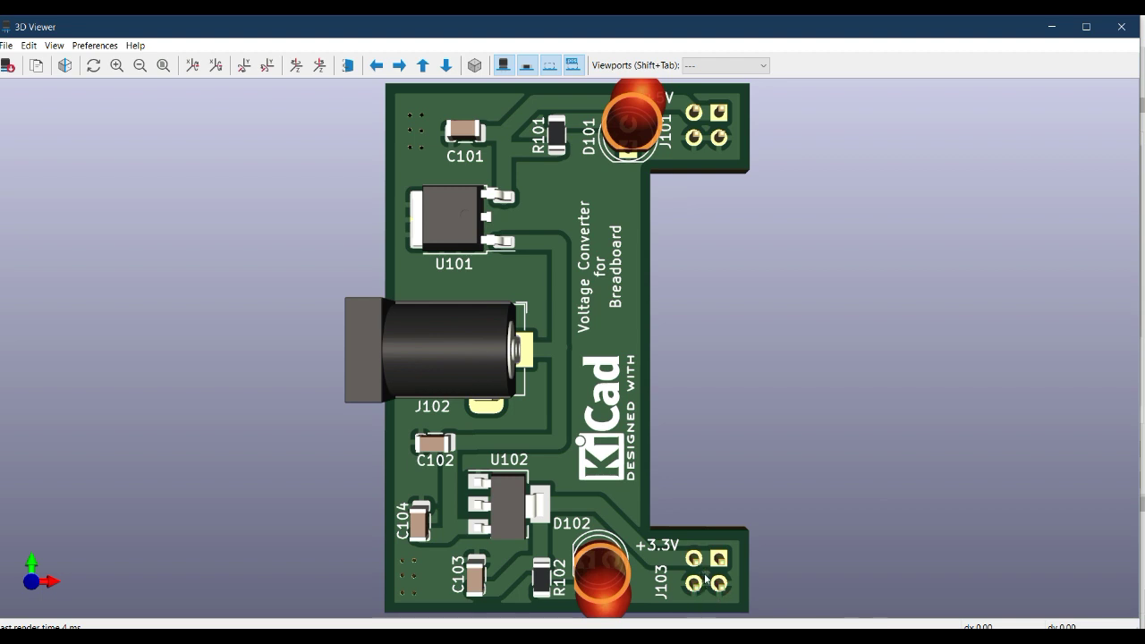
pyautogui.click(348, 66)
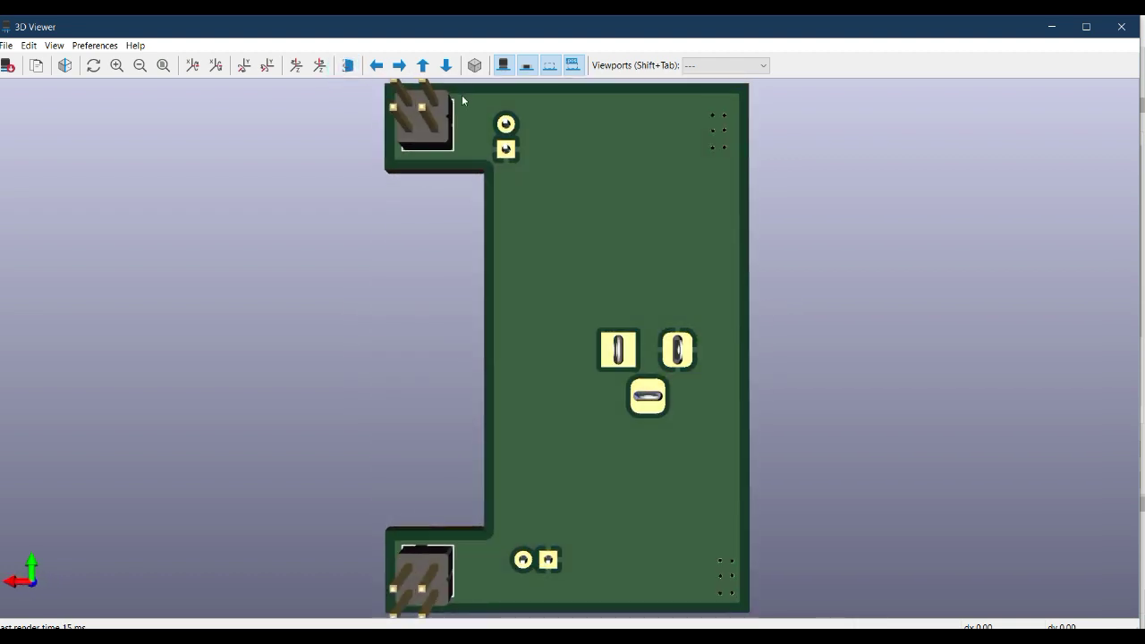
pyautogui.click(504, 65)
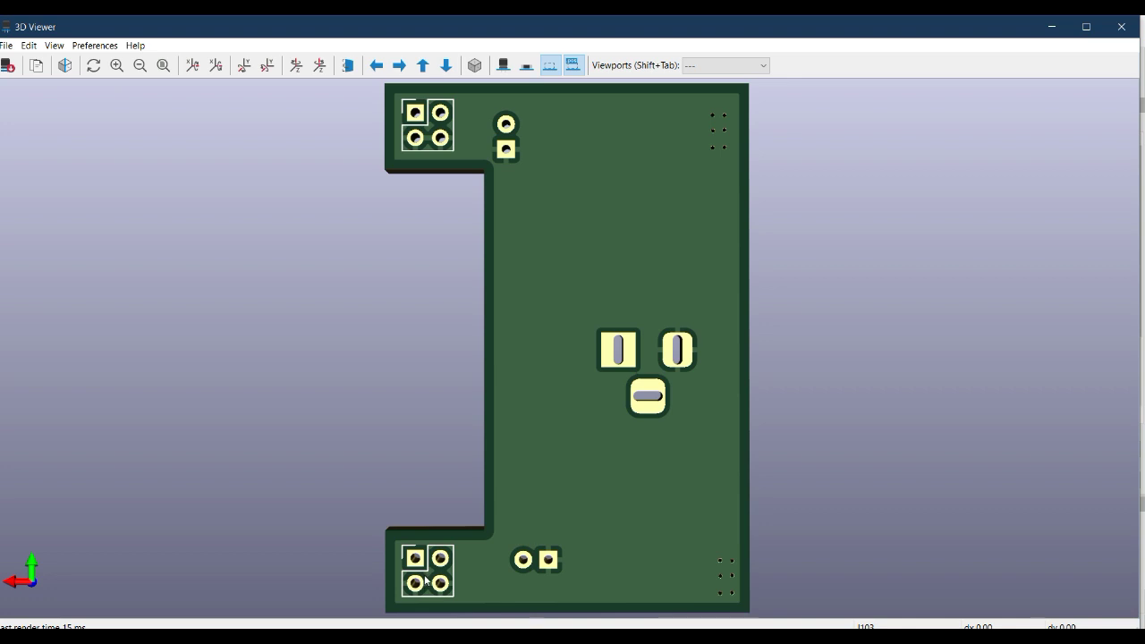
# - Close the 3D Viewer, recheck the first isolated copper fill warning in the Design Rules Checker and close the checker
pyautogui.click(1122, 27)
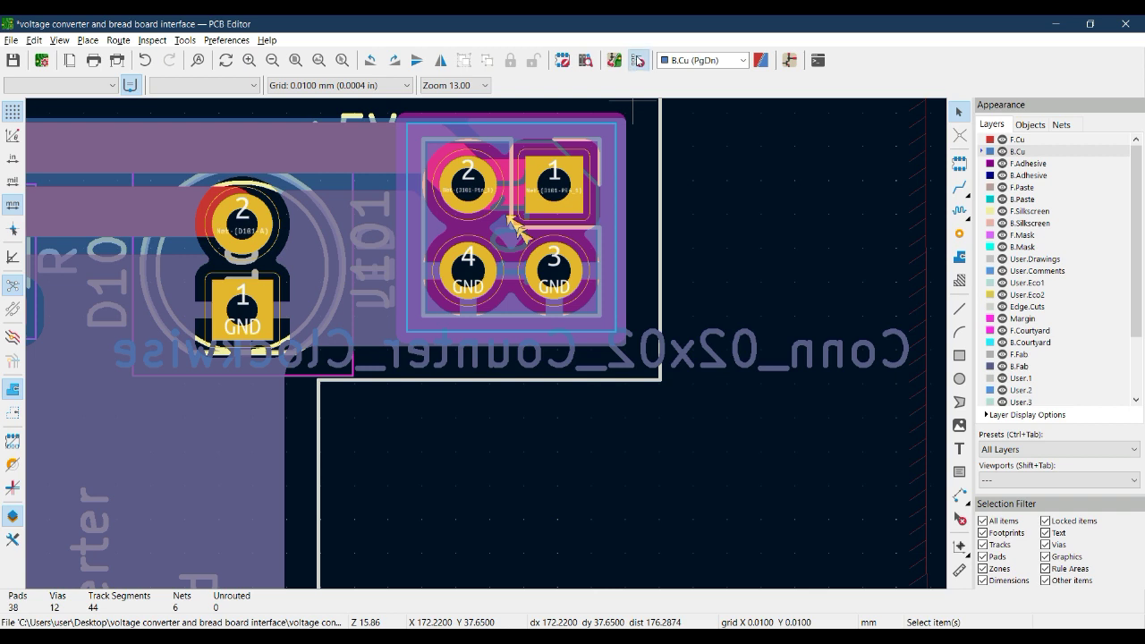
pyautogui.click(638, 60)
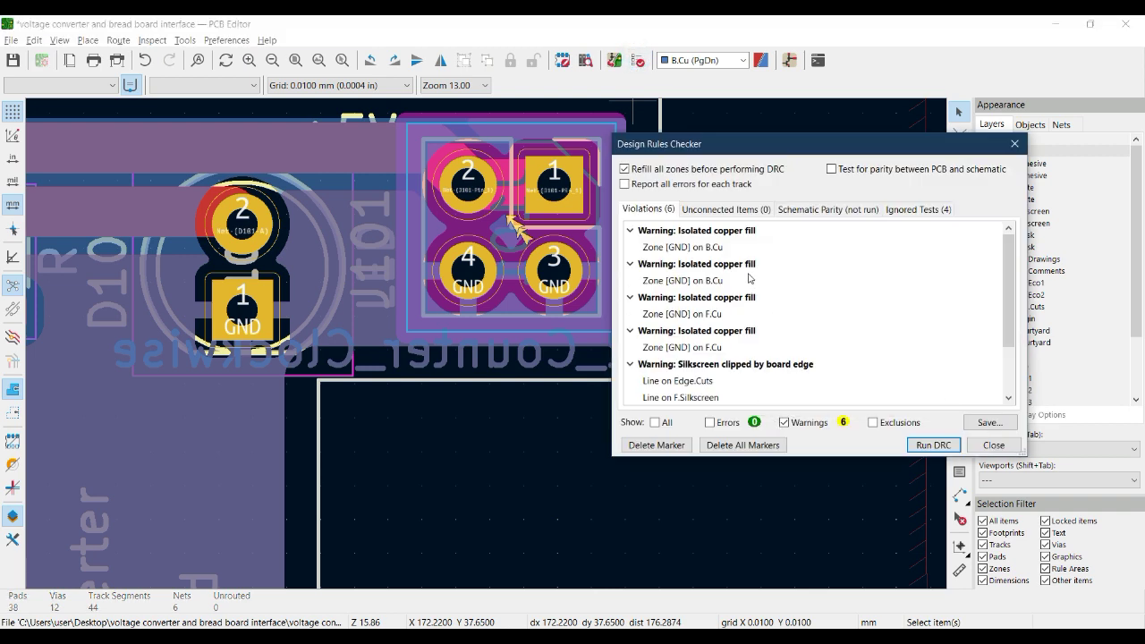
pyautogui.click(703, 235)
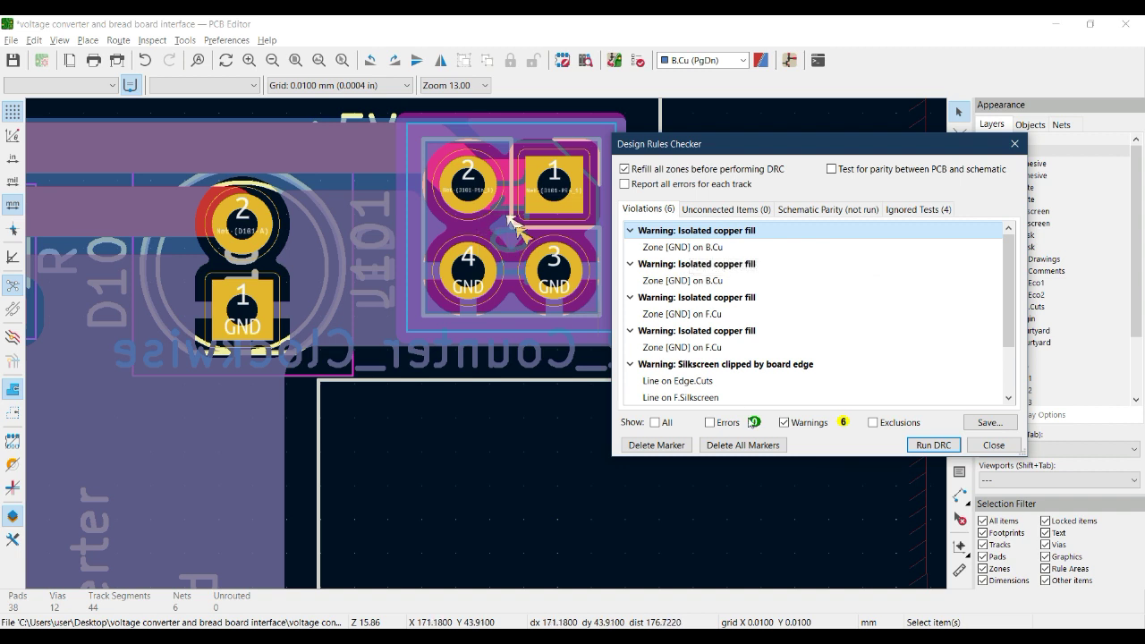
pyautogui.click(1006, 447)
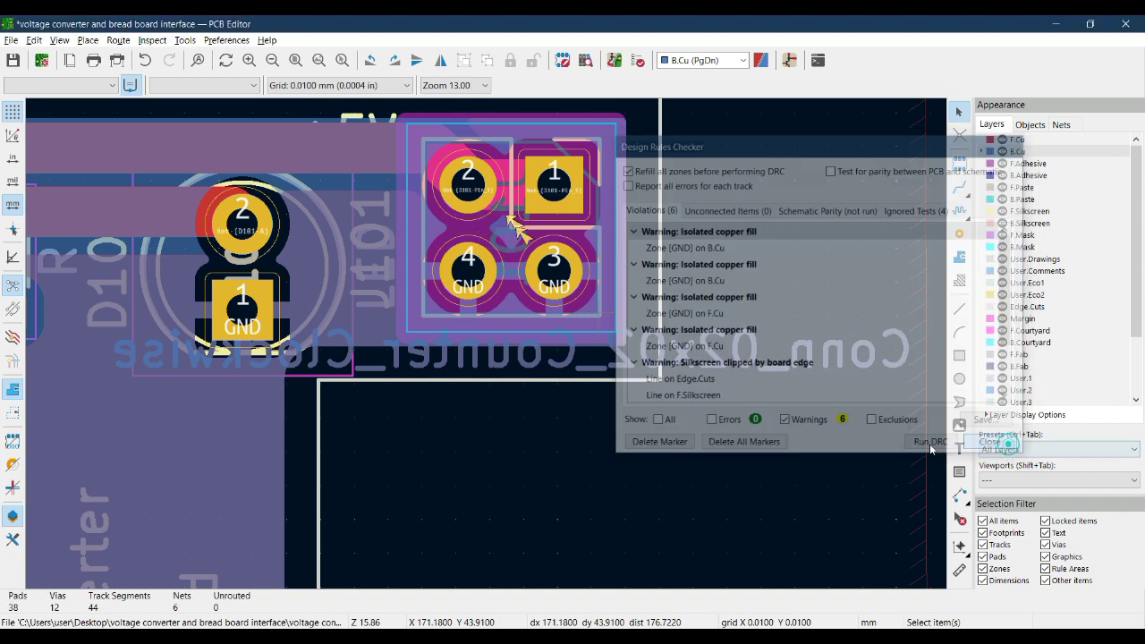
# - Set island removal to Always for the GND copper zone on F.Cu and deselect the zone
pyautogui.moveTo(691, 459); pyautogui.dragTo(705, 367, button='middle')
pyautogui.scroll(-5, 705, 367)
pyautogui.moveTo(478, 370); pyautogui.dragTo(707, 287, button='middle')
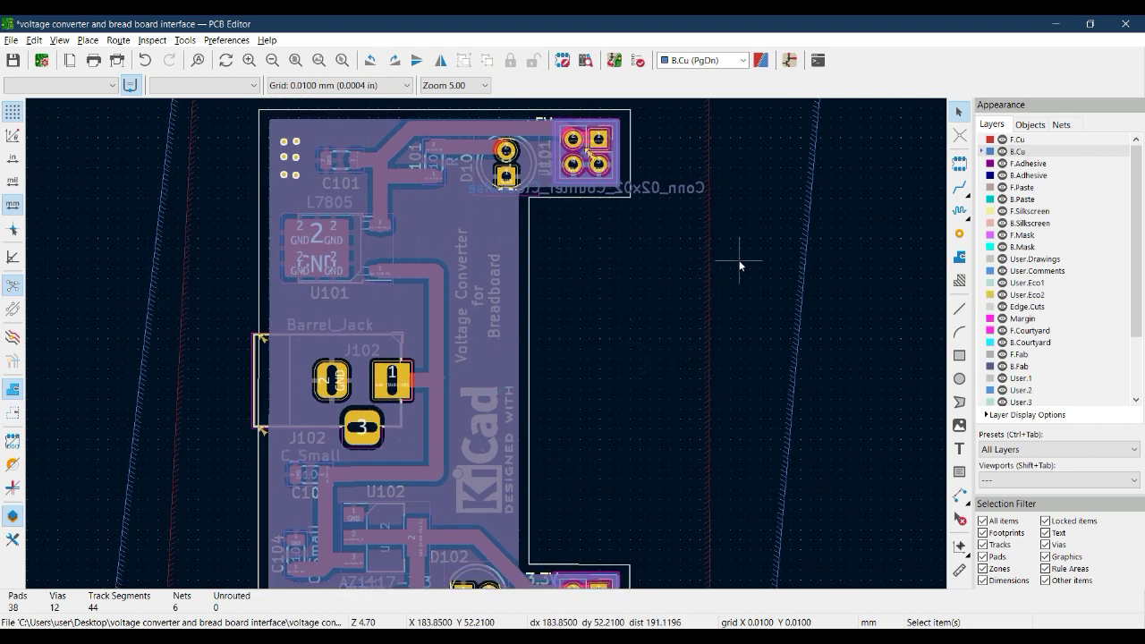
pyautogui.click(708, 261)
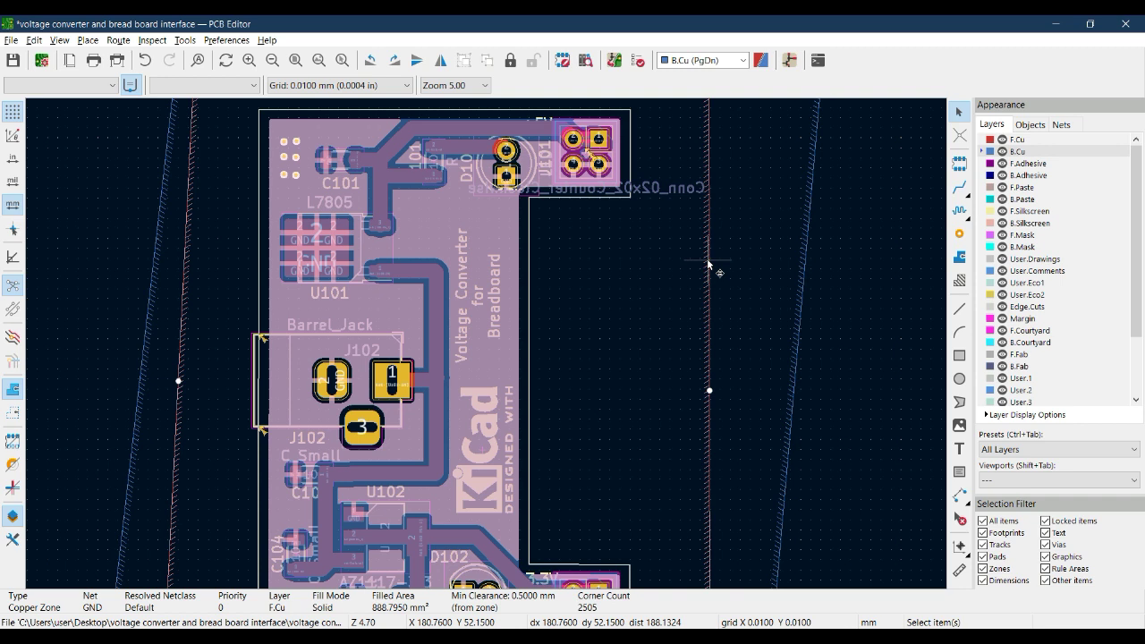
pyautogui.doubleClick(707, 258)
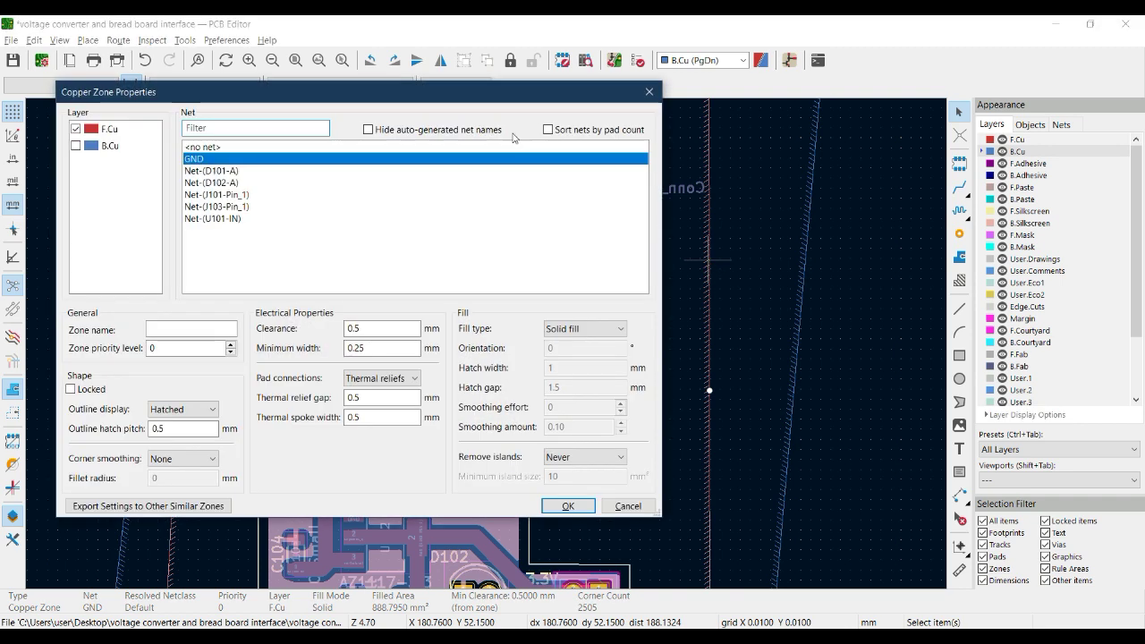
pyautogui.moveTo(474, 92); pyautogui.dragTo(859, 205)
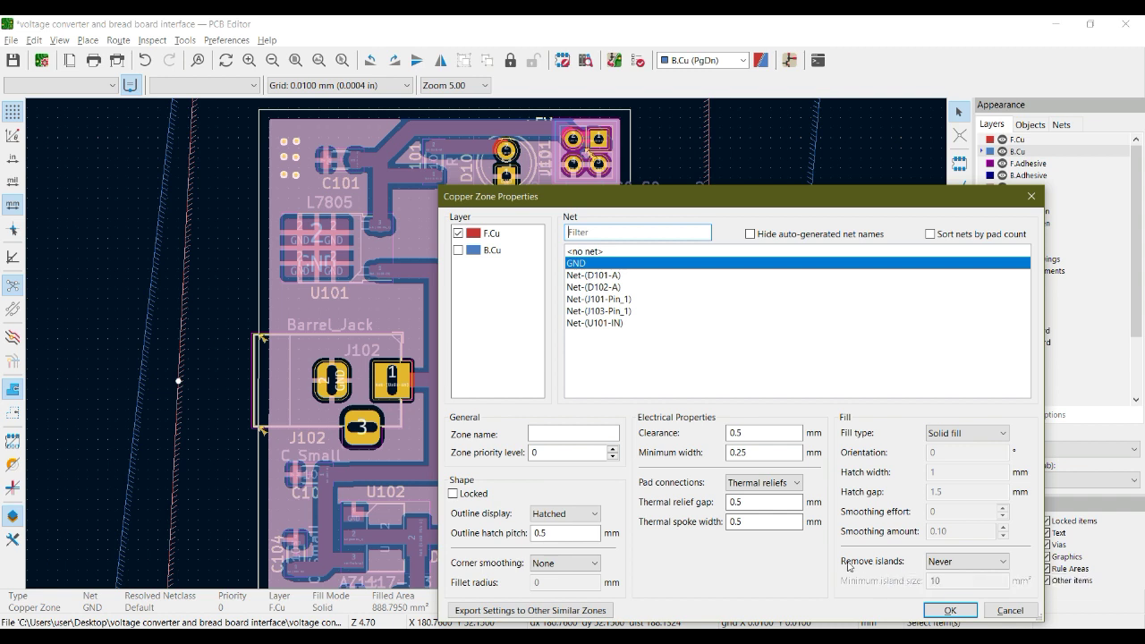
pyautogui.click(972, 563)
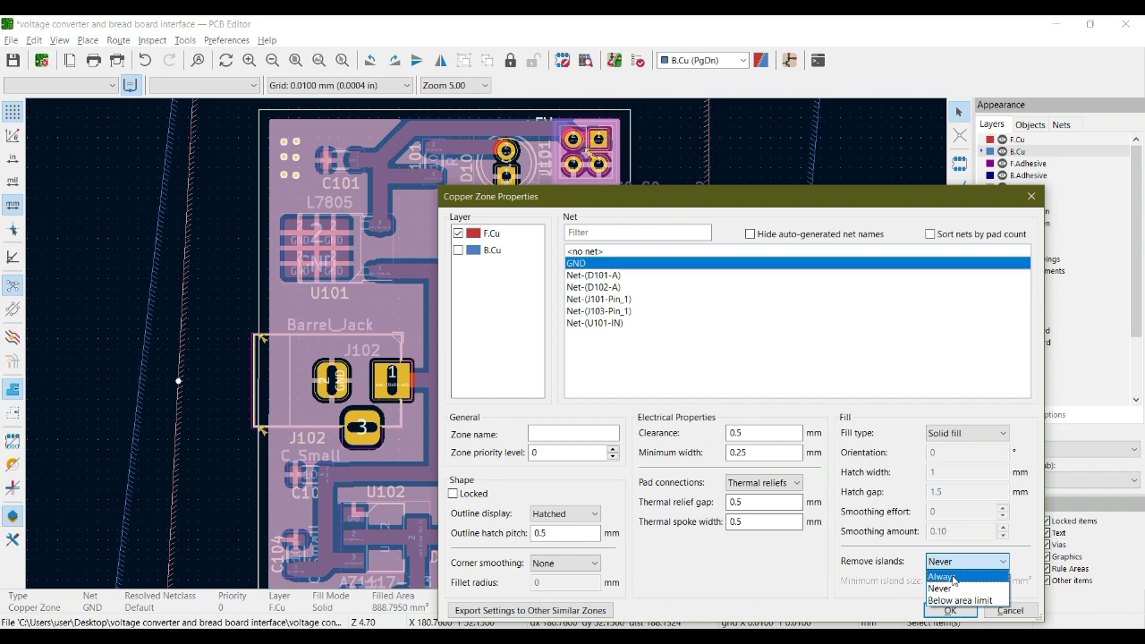
pyautogui.click(954, 578)
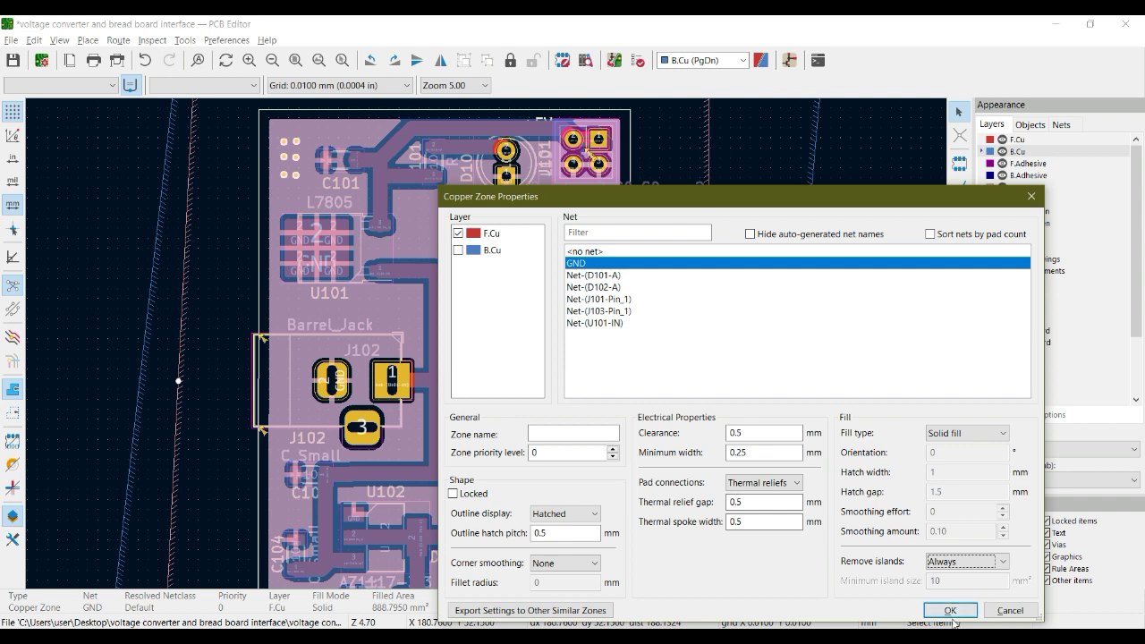
pyautogui.click(950, 610)
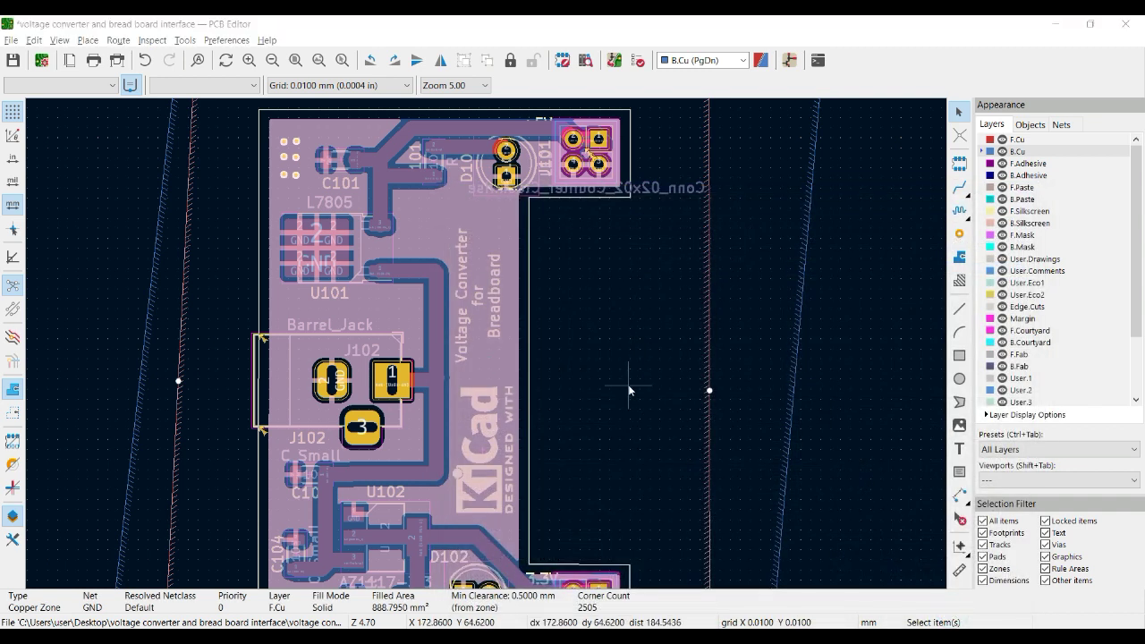
pyautogui.click(617, 279)
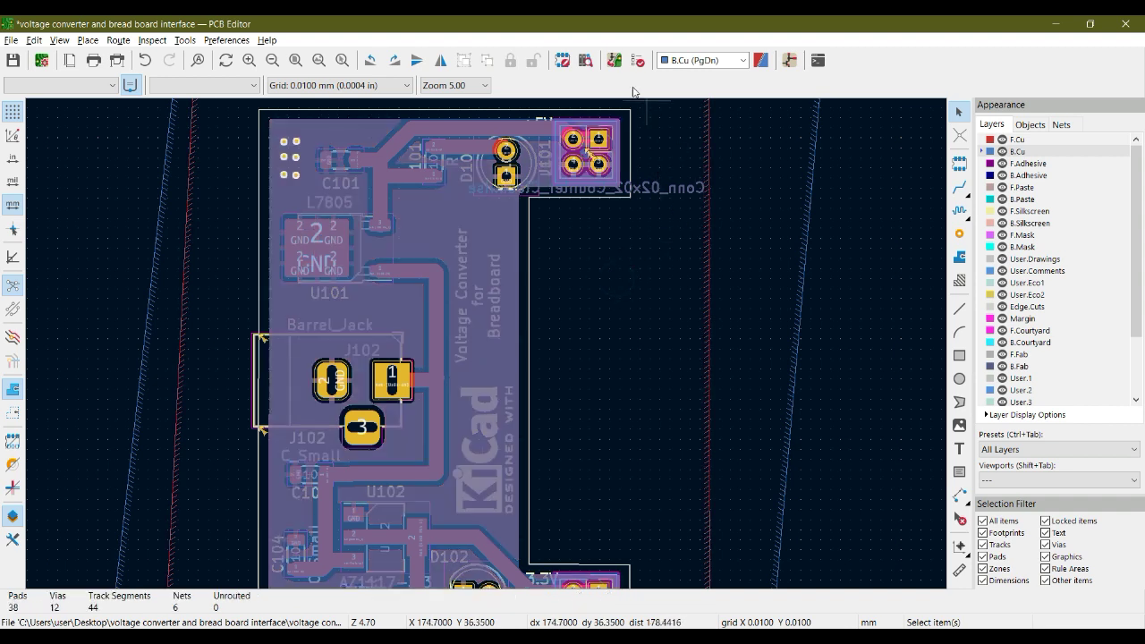
# - Delete all existing design rule markers and run the DRC again
pyautogui.click(638, 60)
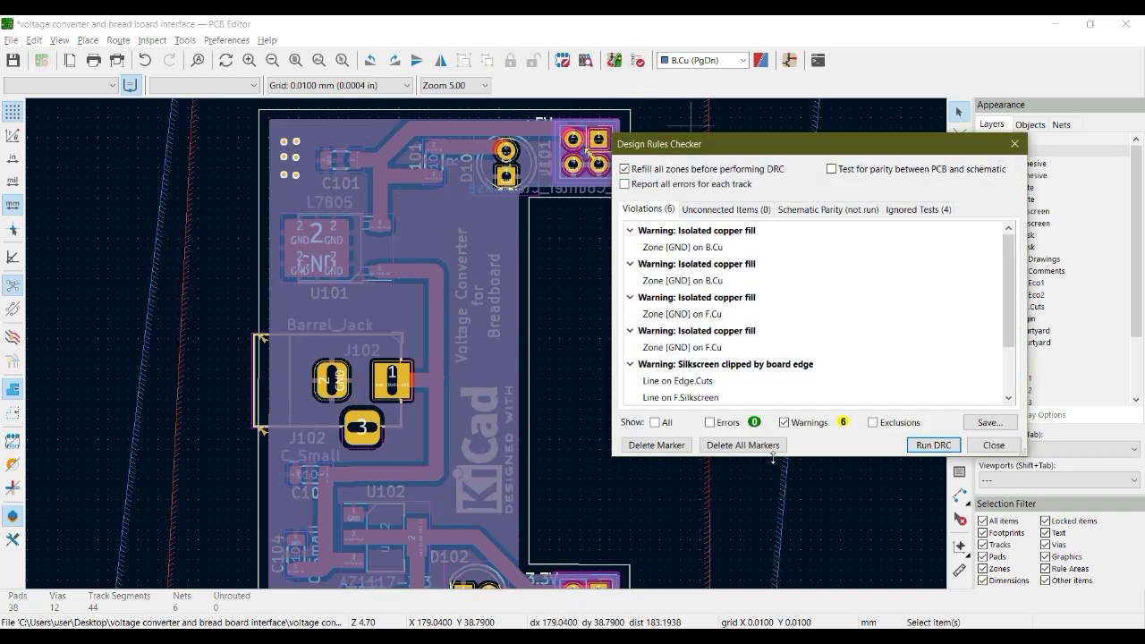
pyautogui.click(745, 445)
pyautogui.click(924, 447)
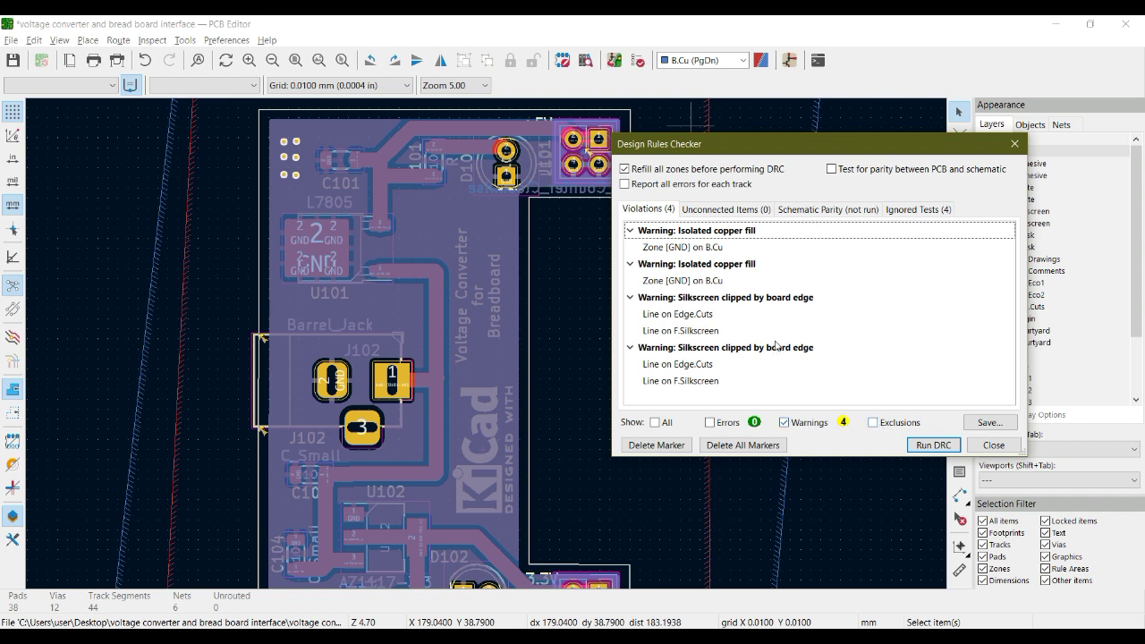
# - Highlight the GND zone on B.Cu from both isolated copper fill warnings and close the Design Rules Checker
pyautogui.click(699, 247)
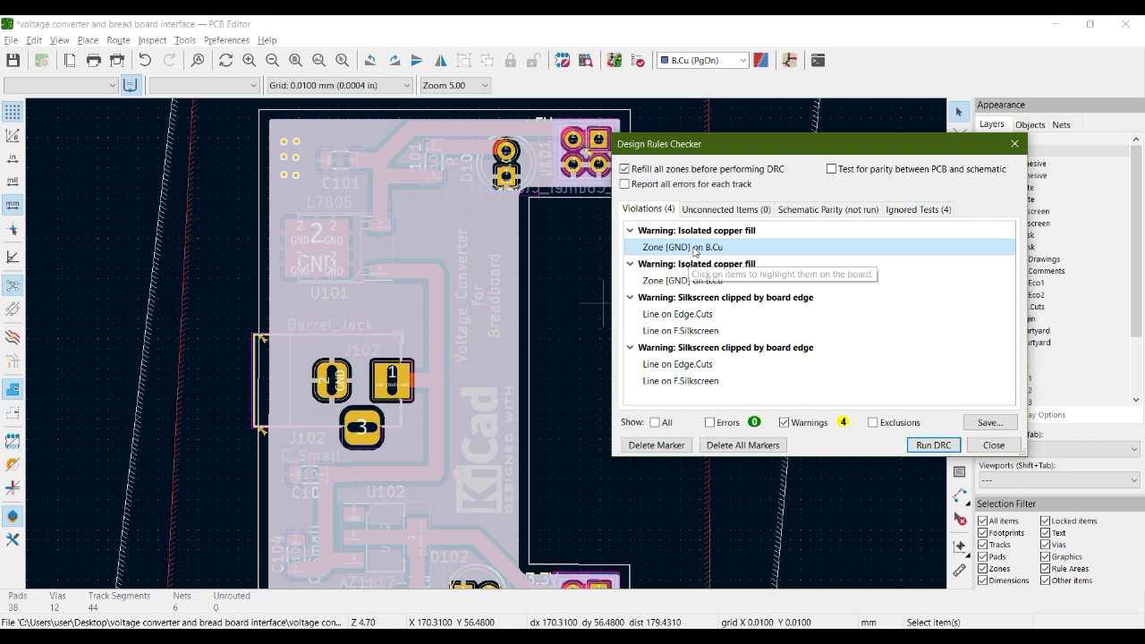
pyautogui.press('Down')
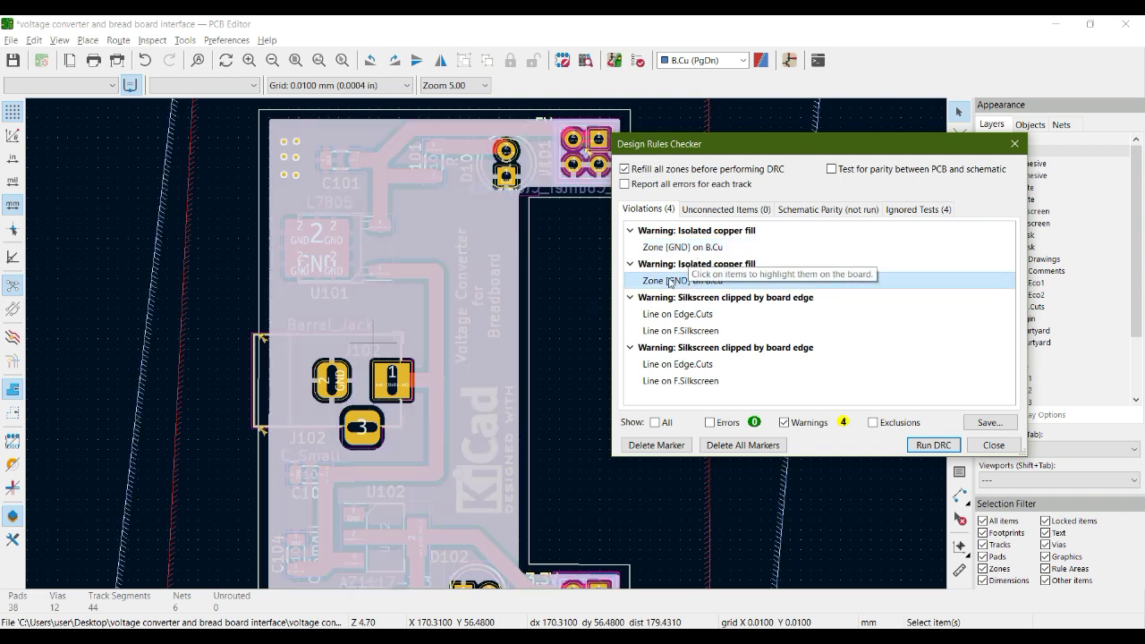
pyautogui.click(1014, 146)
# - Set island removal to Always for the GND copper zone on B.Cu and refill all zones
pyautogui.click(807, 244)
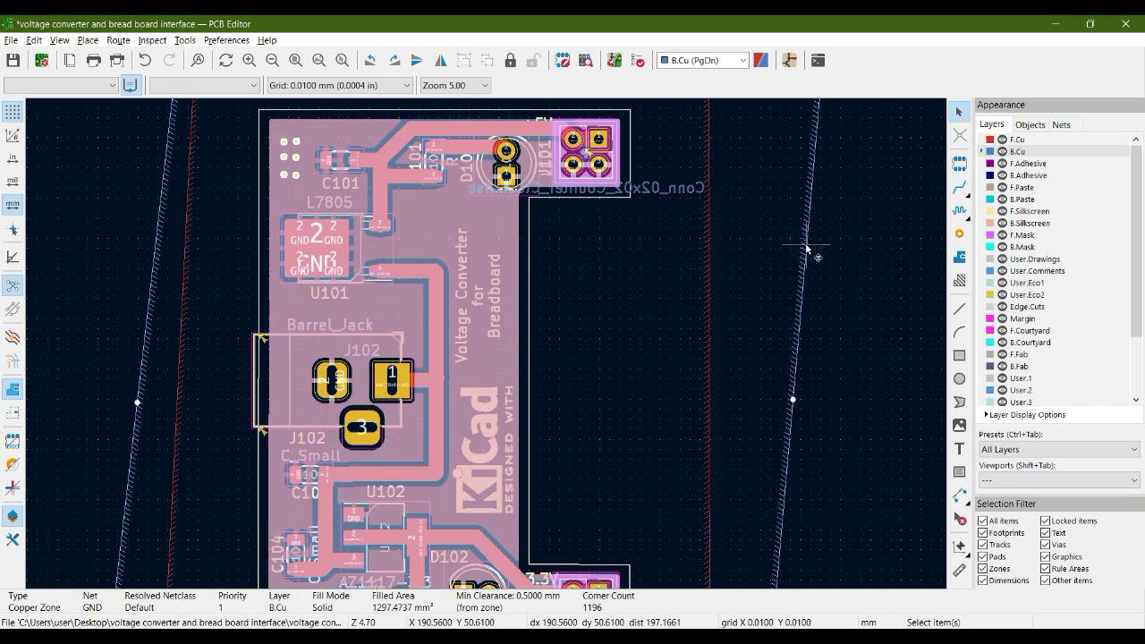
pyautogui.press('e')
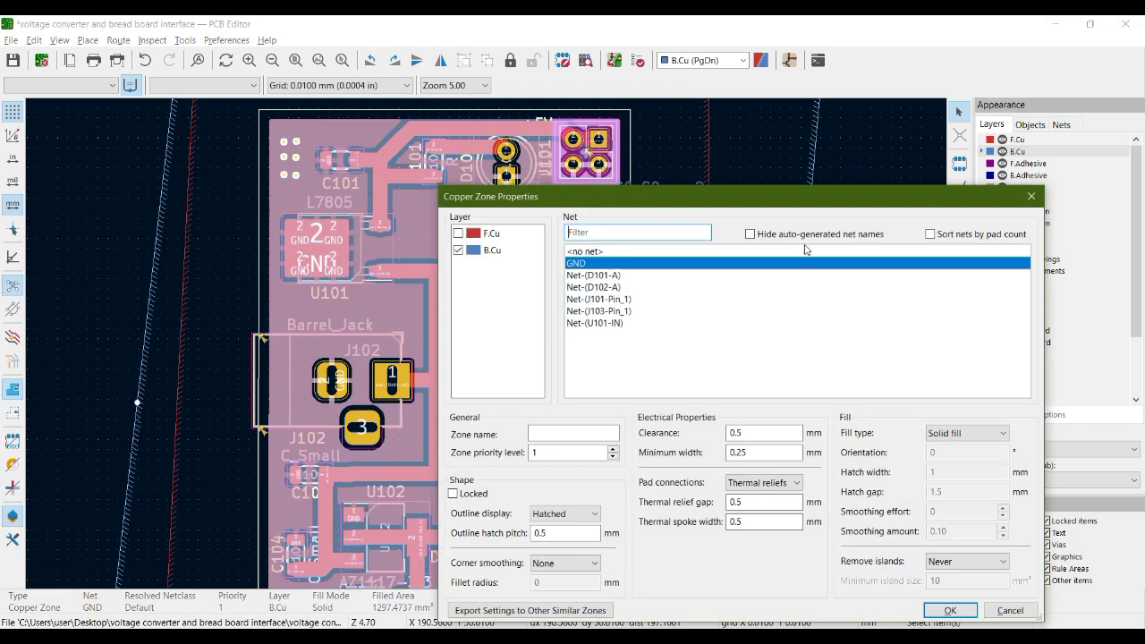
pyautogui.click(947, 562)
pyautogui.click(948, 586)
pyautogui.click(949, 610)
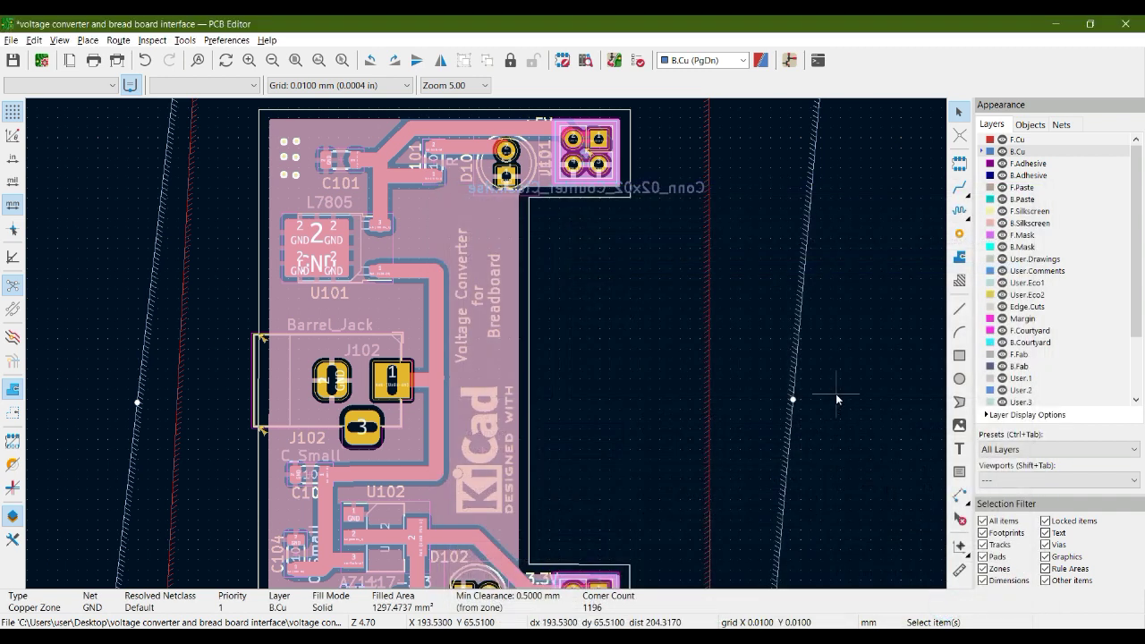
pyautogui.click(836, 394)
pyautogui.press('b')
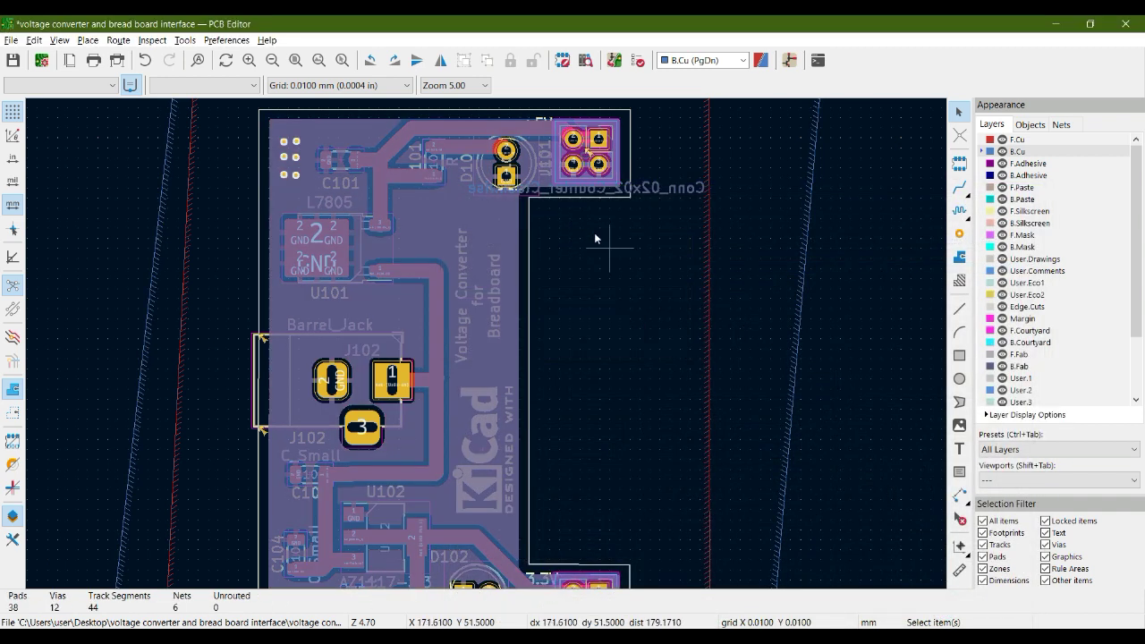
# - Inspect the copper and markers between the pads of connectors J101 and J103 and save the board
pyautogui.scroll(4, 593, 149)
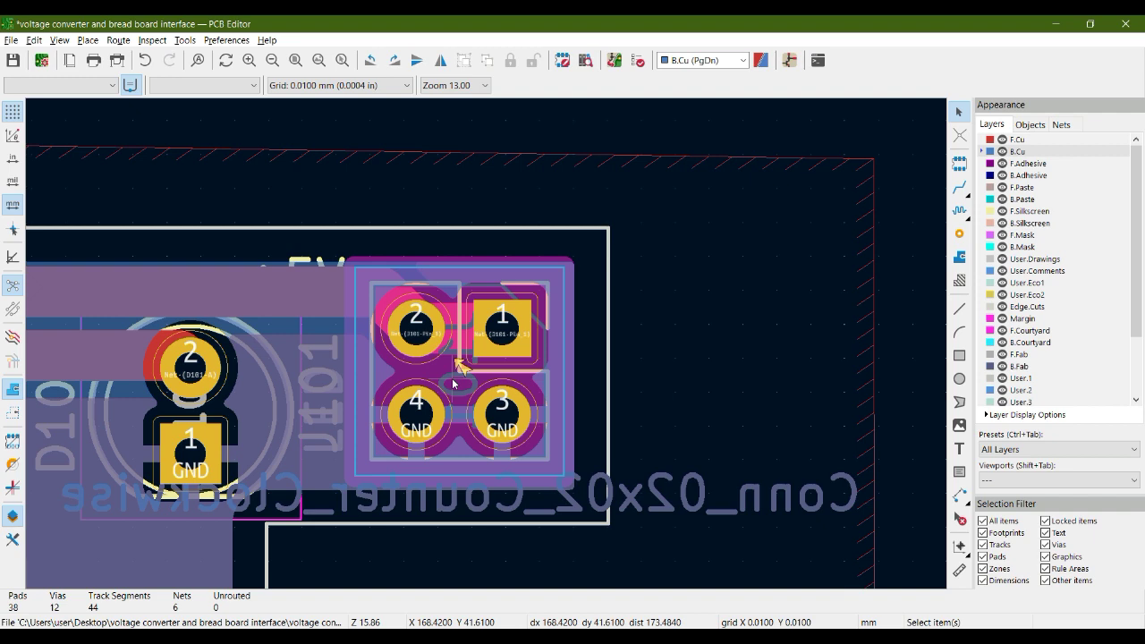
pyautogui.scroll(-4, 454, 383)
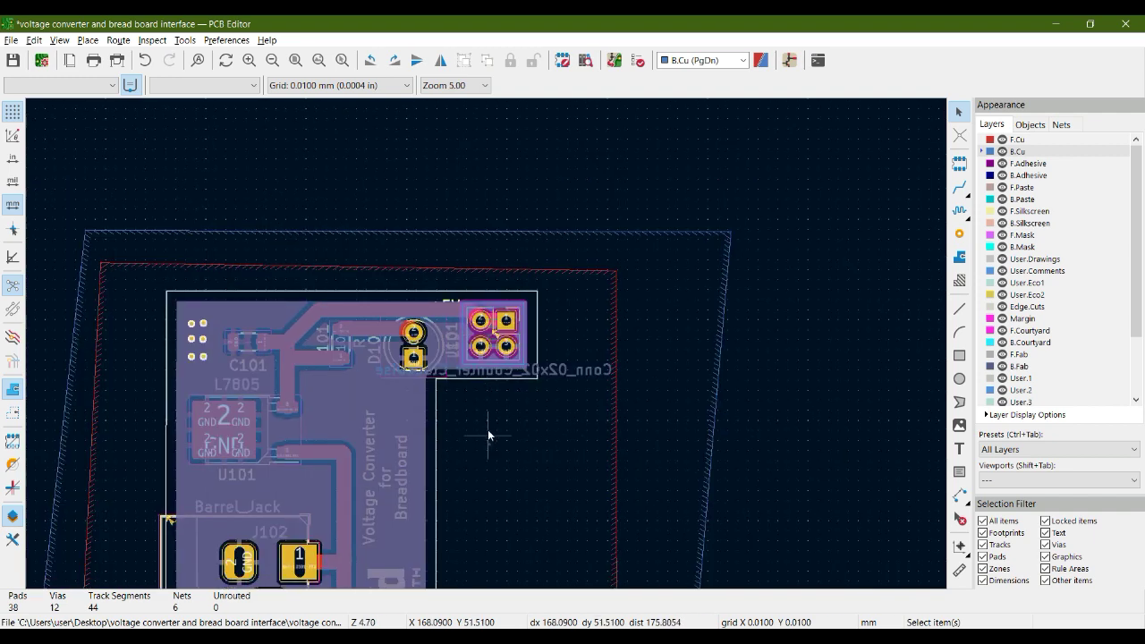
pyautogui.scroll(4, 487, 437)
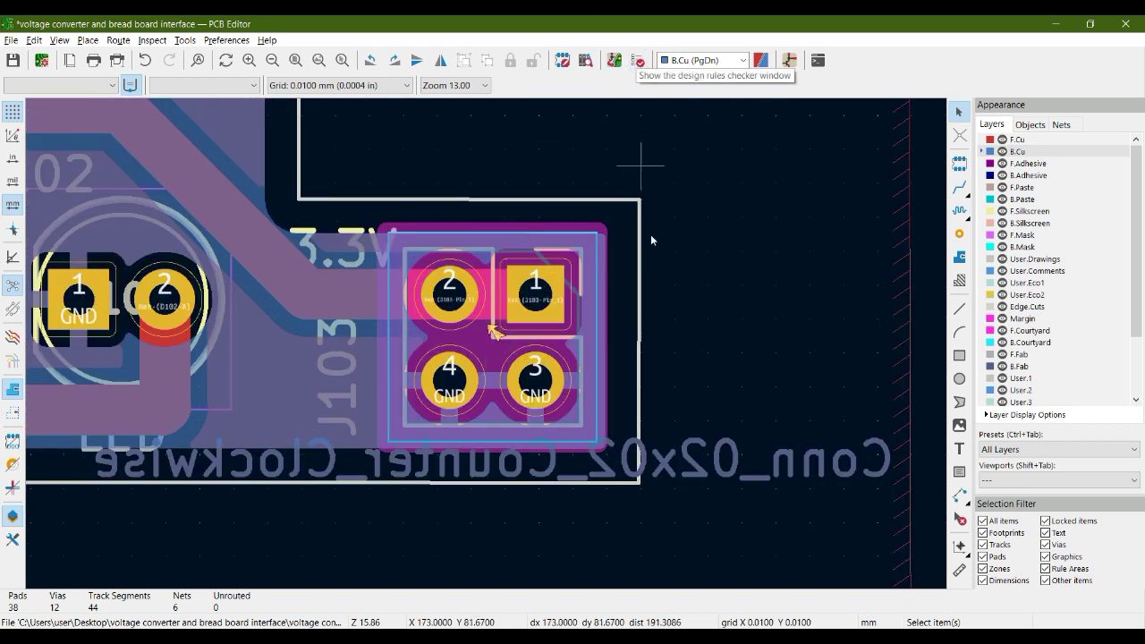
pyautogui.hotkey('ctrl', 's')
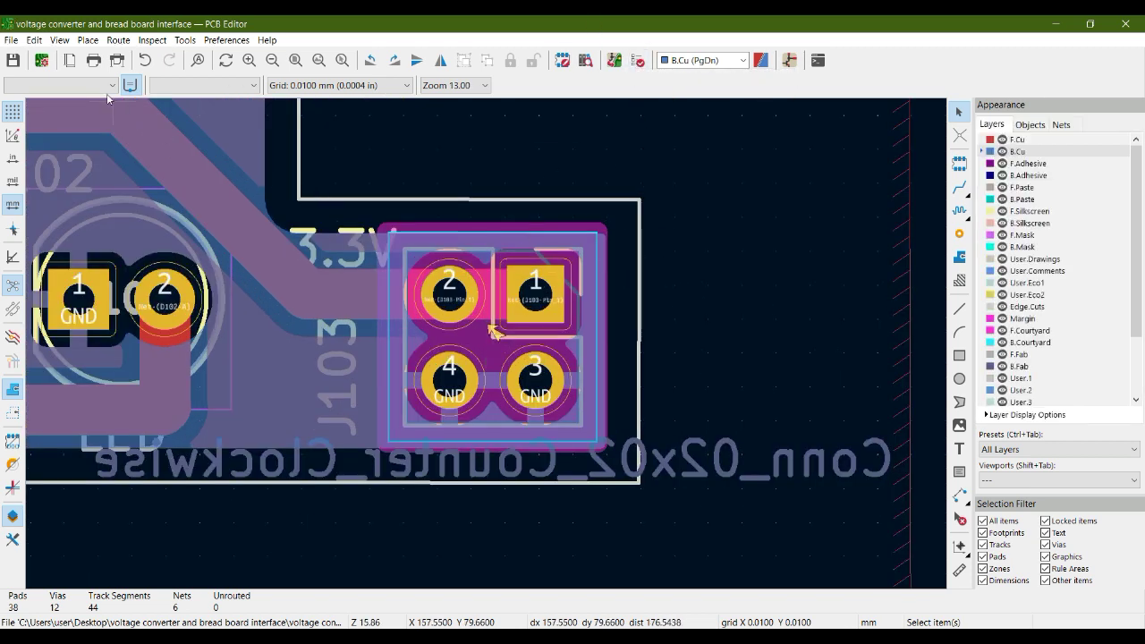
# - Open the board in the 3D Viewer, examine its component side and close the viewer
pyautogui.click(59, 40)
pyautogui.press('Escape')
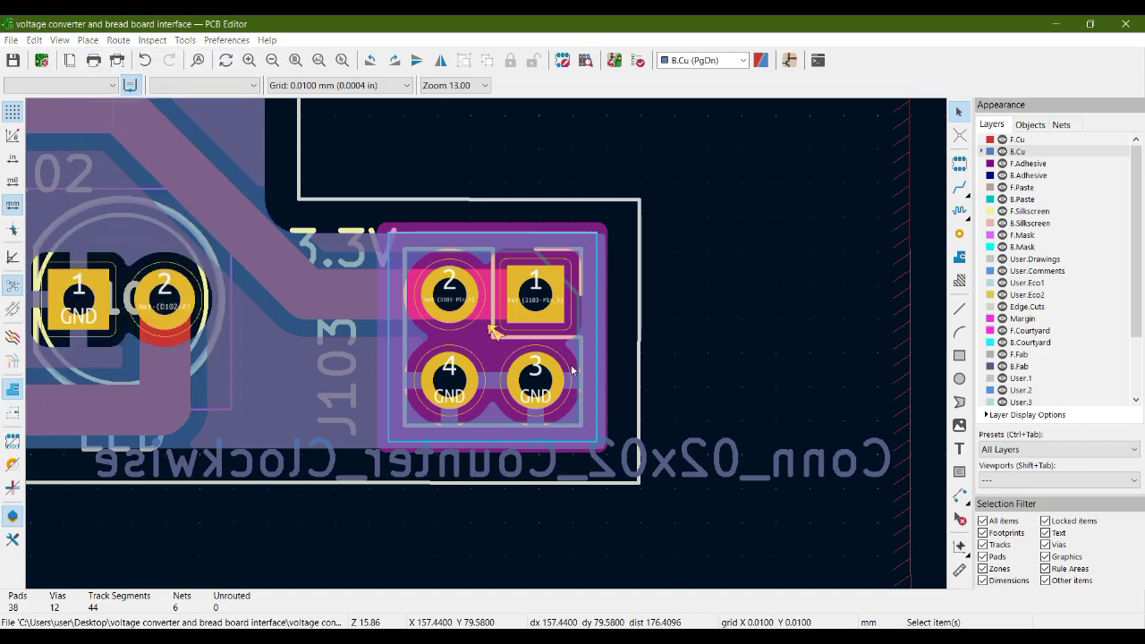
pyautogui.hotkey('alt', '3')
pyautogui.scroll(3, 657, 212)
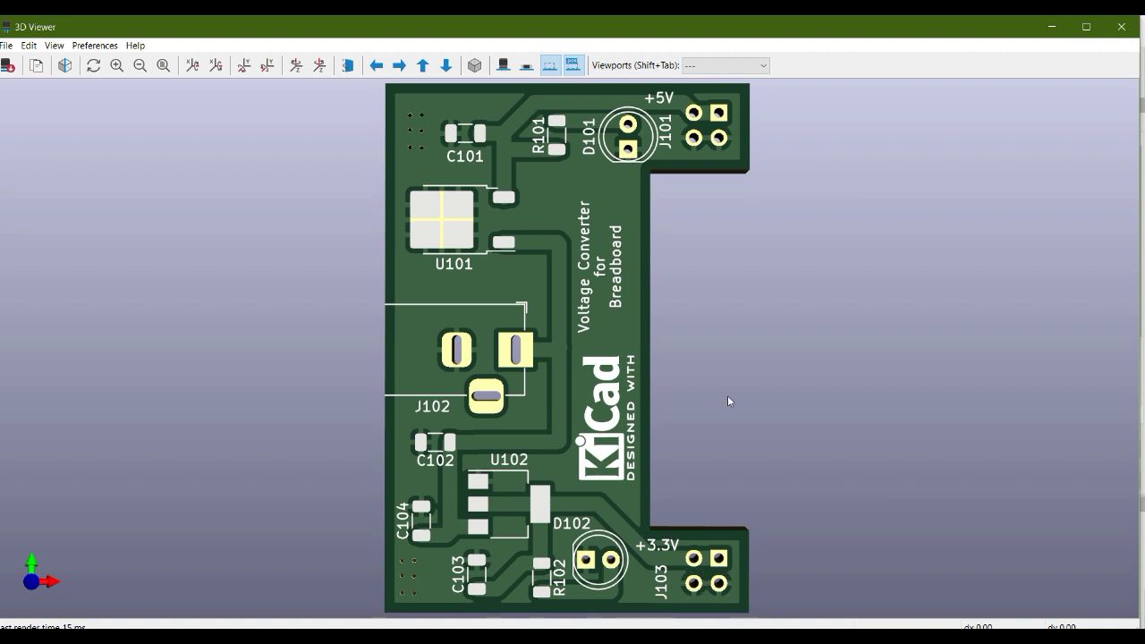
pyautogui.click(1121, 27)
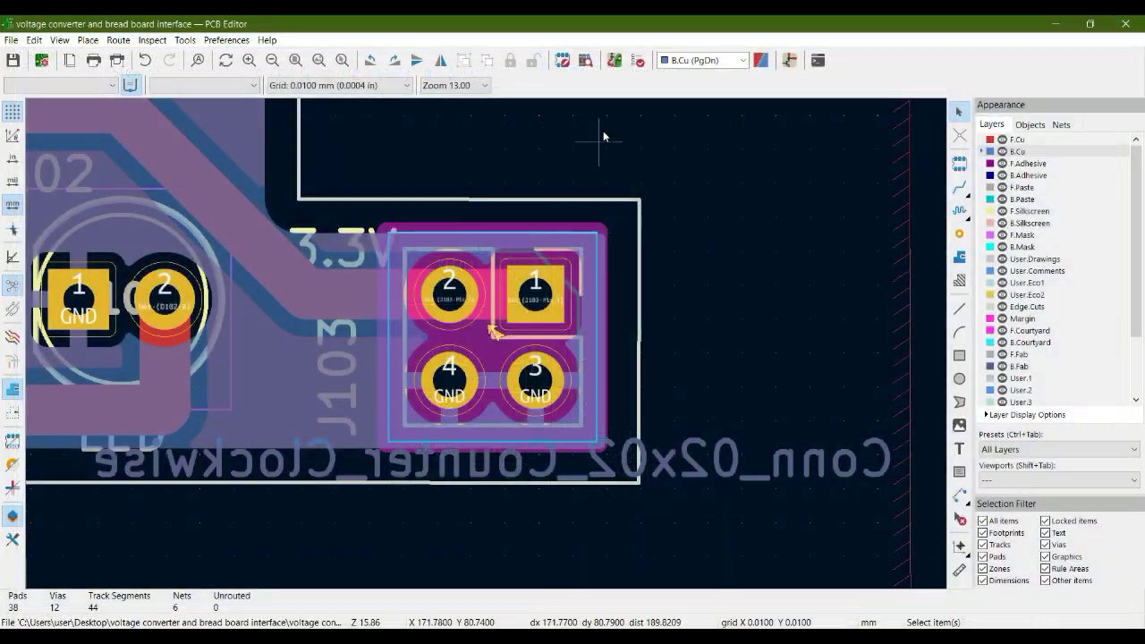
# - Reopen the Design Rules Checker, clear all markers and rerun the check on the refilled zones
pyautogui.click(640, 60)
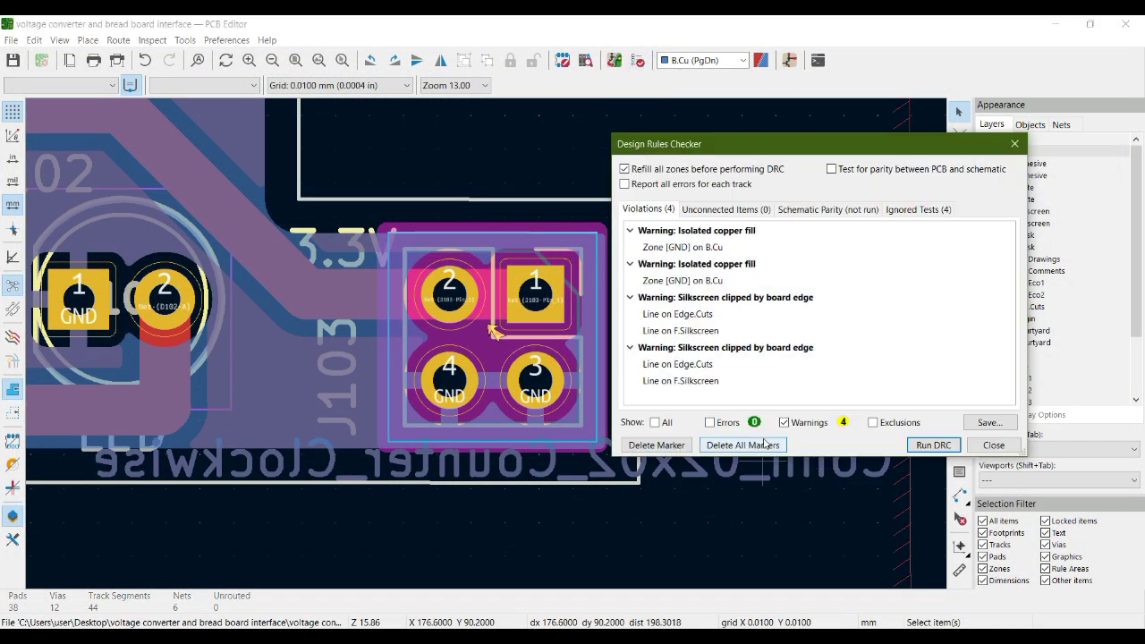
pyautogui.click(752, 445)
pyautogui.click(936, 445)
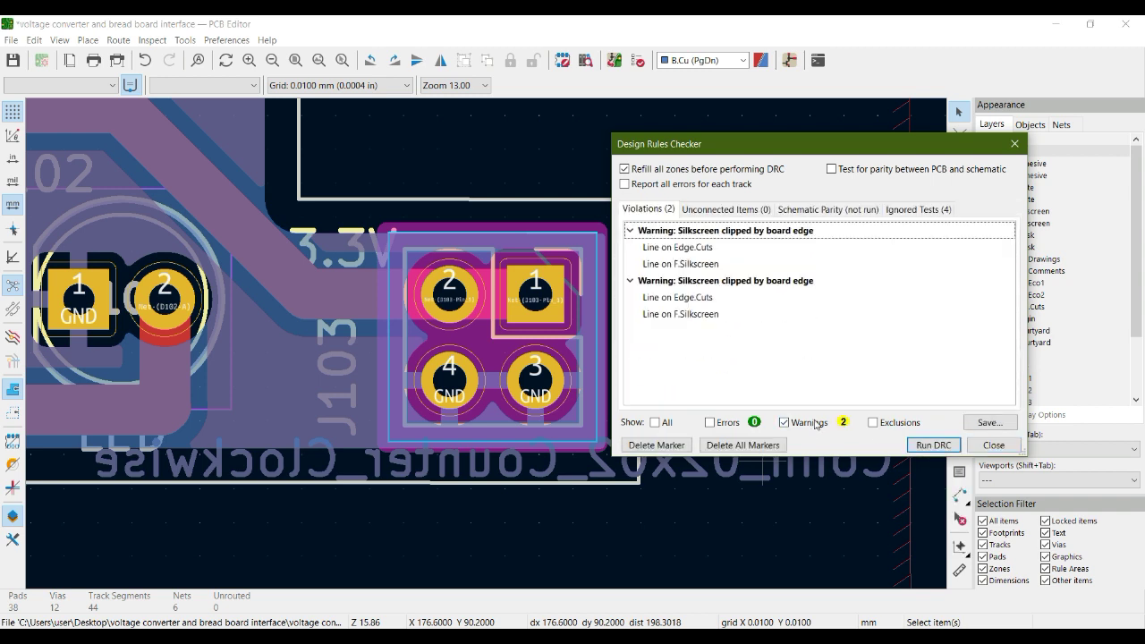
# - Highlight the Edge.Cuts and F.Silkscreen lines behind the silkscreen clipped by board edge warnings and close the Design Rules Checker
pyautogui.click(684, 247)
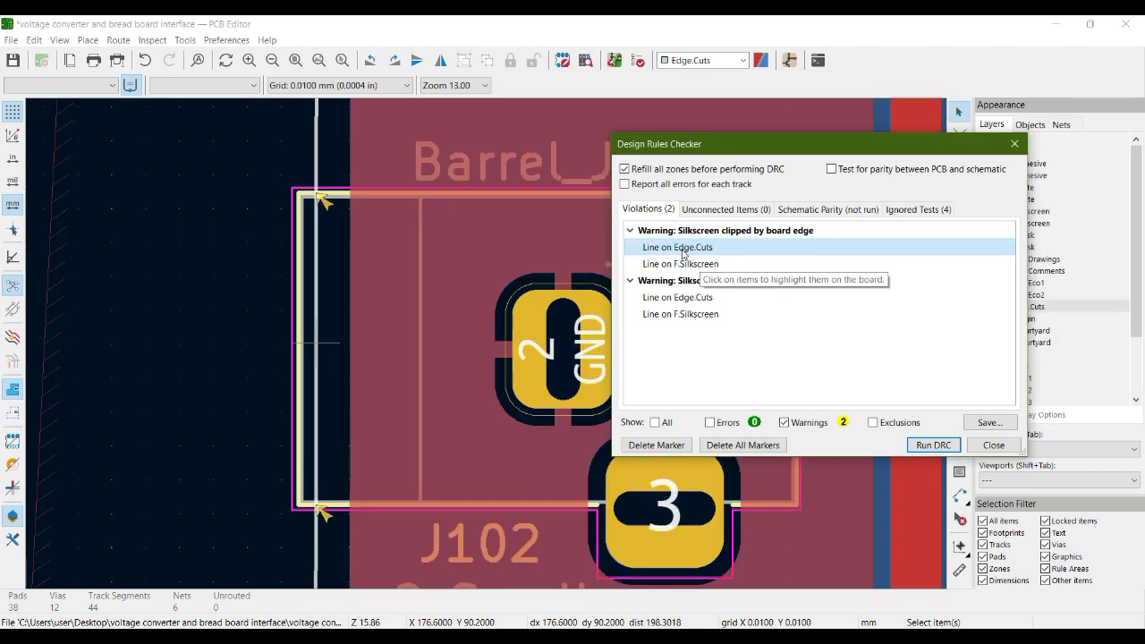
pyautogui.click(684, 265)
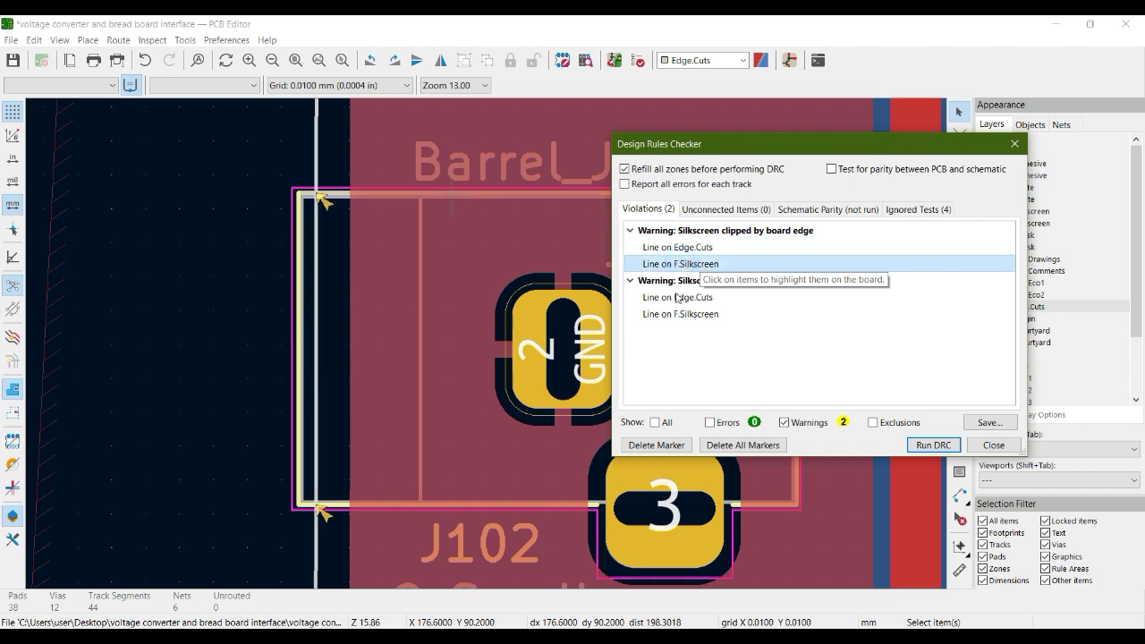
pyautogui.click(750, 297)
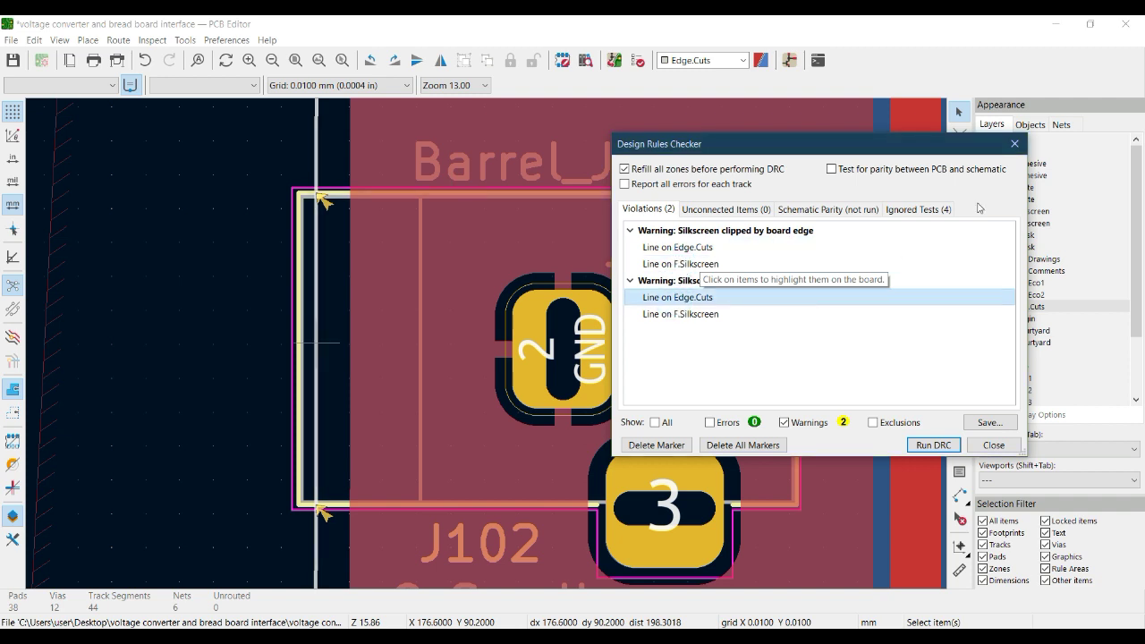
pyautogui.click(1014, 144)
# - Examine where the barrel jack J102 outline crosses the board edge and select its footprint
pyautogui.scroll(-2, 486, 342)
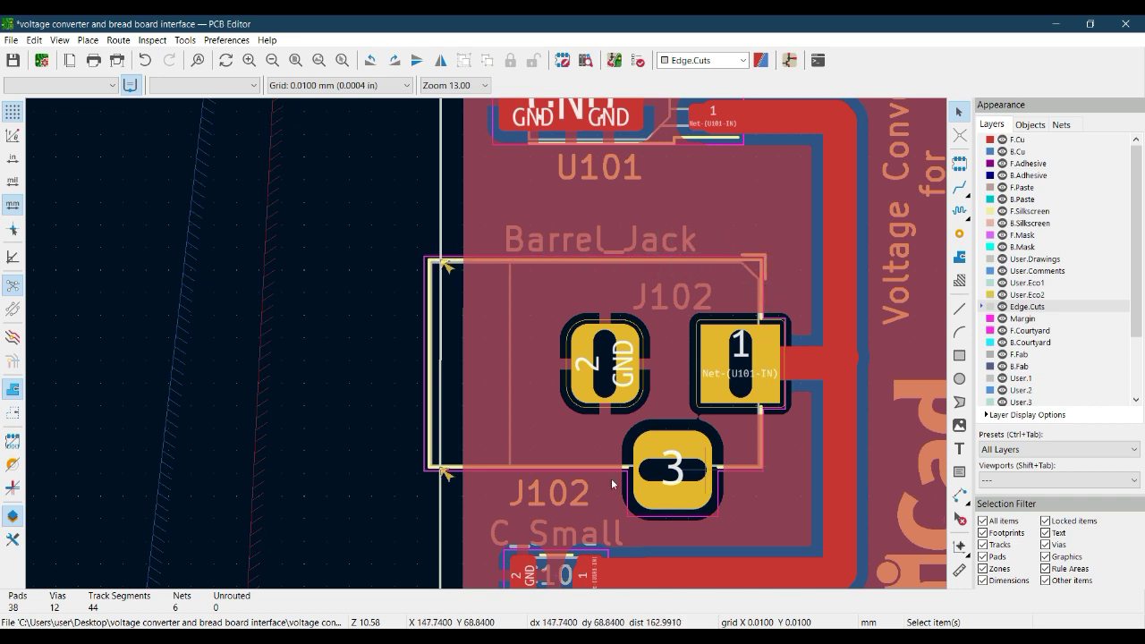
pyautogui.keyDown('ctrl'); pyautogui.hscroll(1, 513, 287); pyautogui.keyUp('ctrl')
pyautogui.moveTo(512, 287); pyautogui.dragTo(454, 315, button='middle')
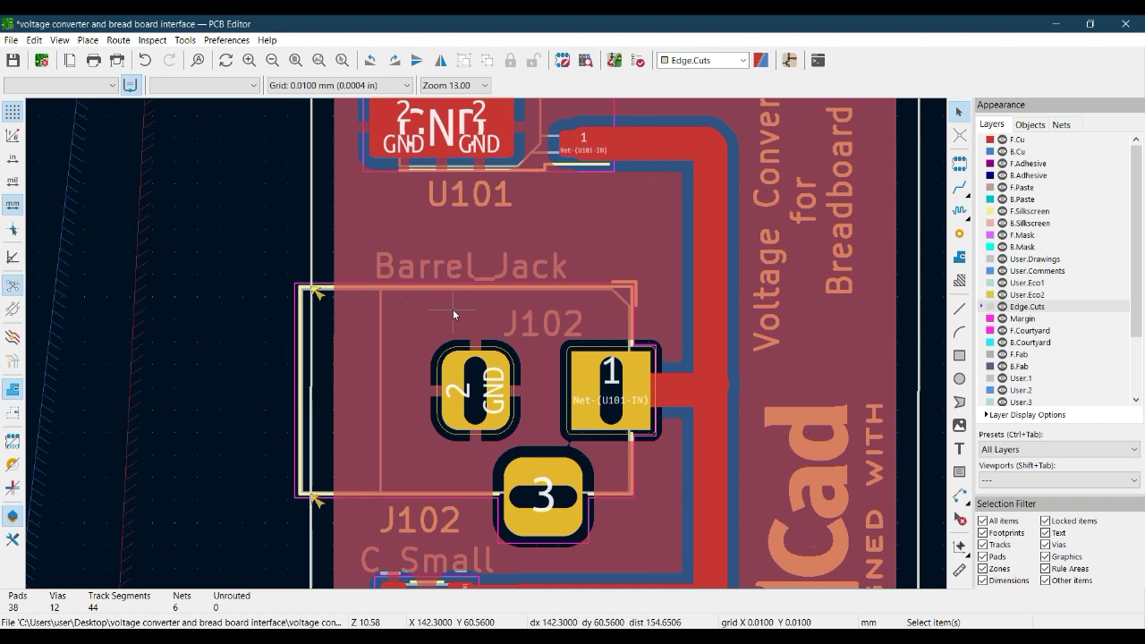
pyautogui.click(375, 286)
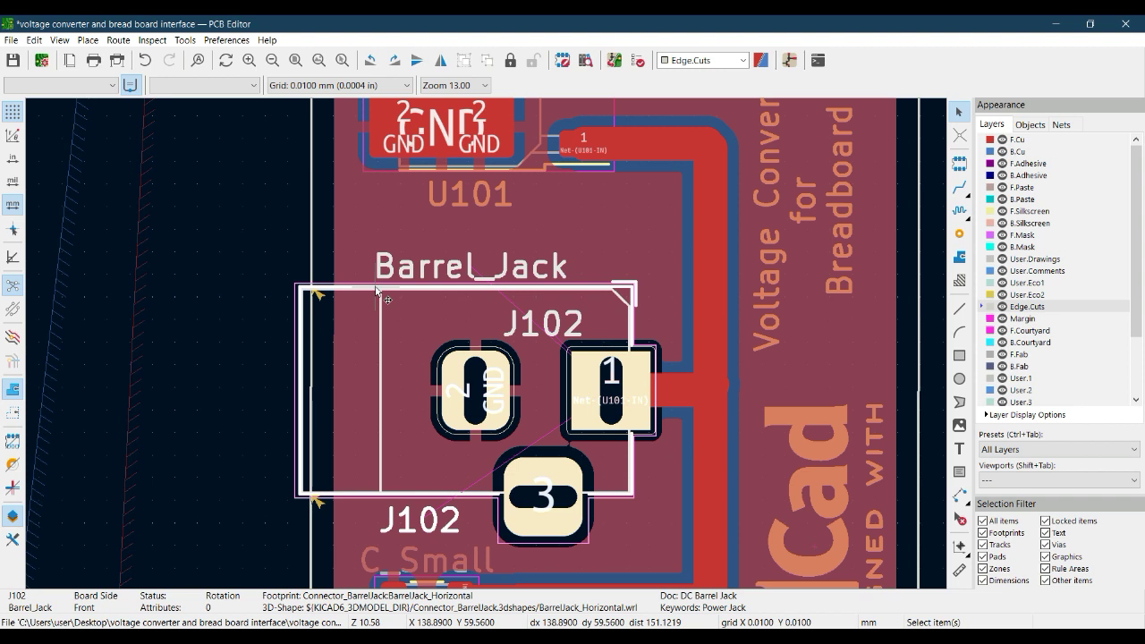
# - Move the barrel jack J102 inward so its silkscreen outline lies fully inside the board edge
pyautogui.press('m')
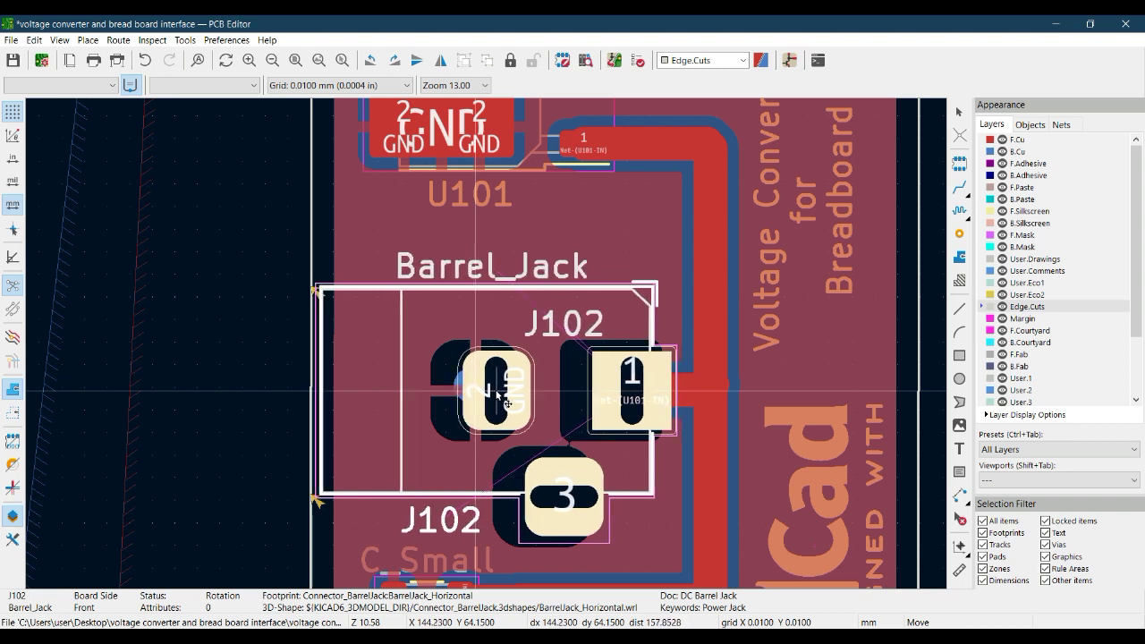
pyautogui.click(499, 395)
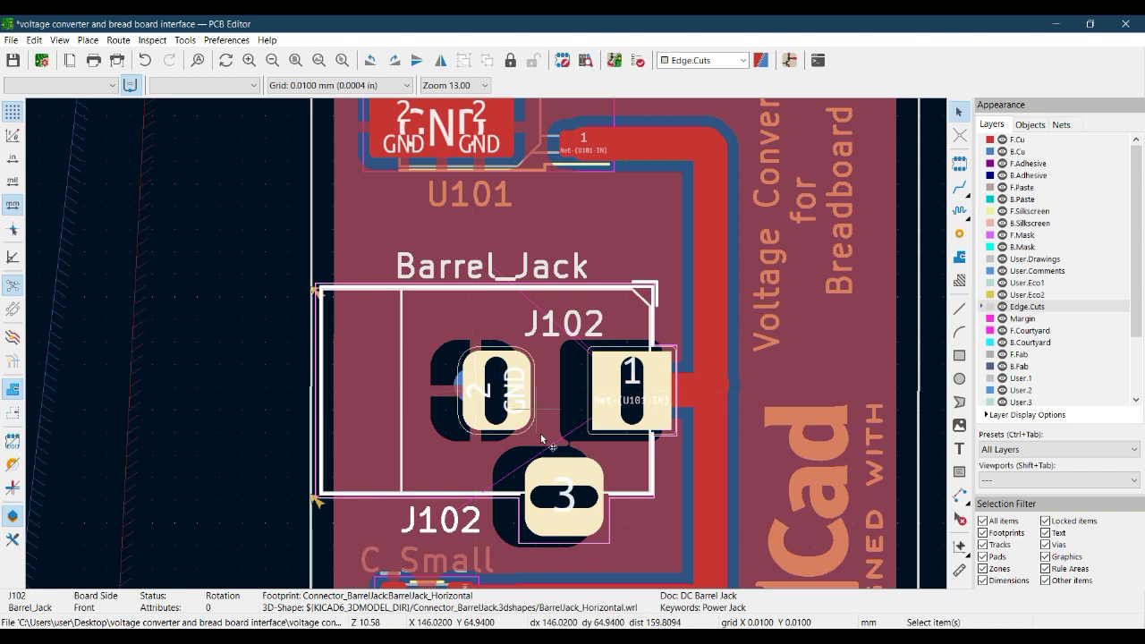
pyautogui.click(217, 347)
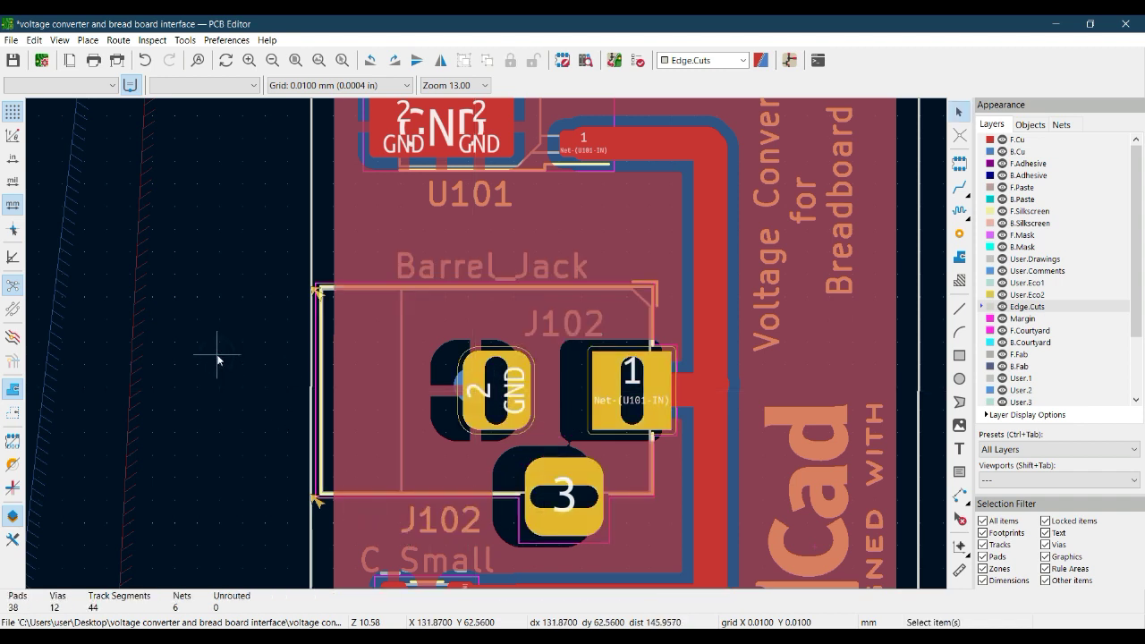
# - Replace the short track at J102 pad 1 with a new 1.5 mm F.Cu track joining the pad to the vertical Net-(U101-IN) track
pyautogui.click(685, 388)
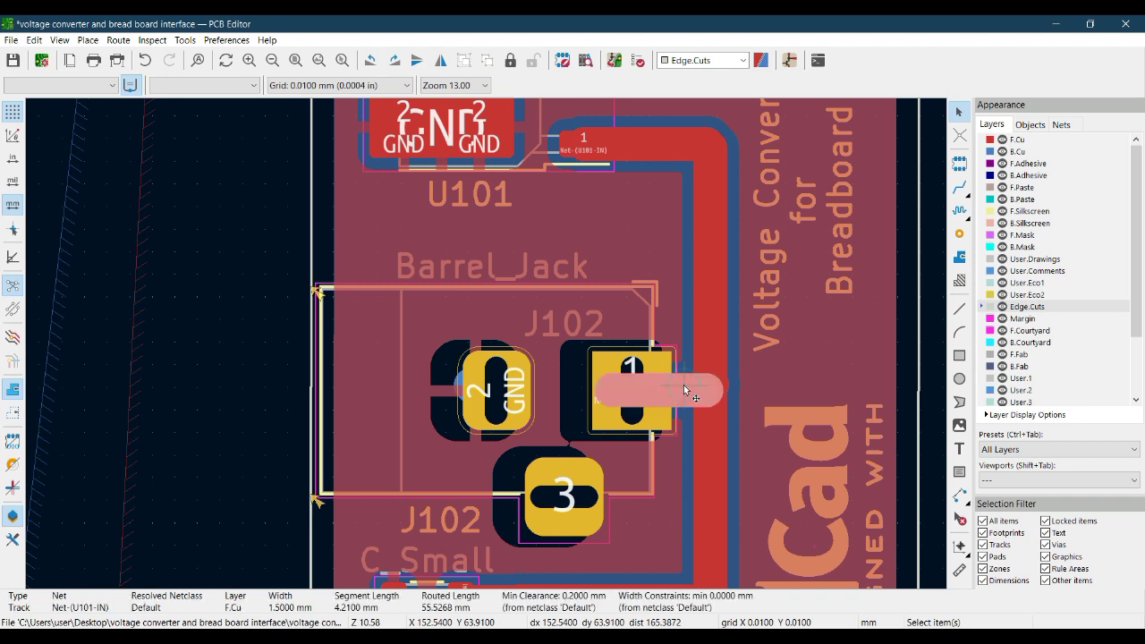
pyautogui.press('Delete')
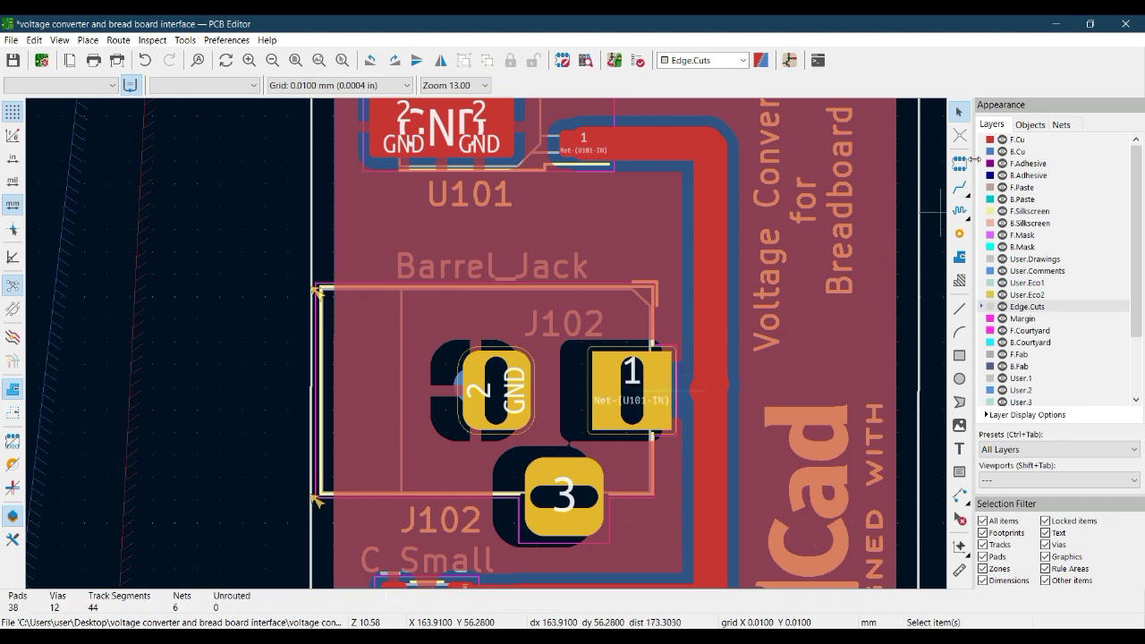
pyautogui.click(959, 188)
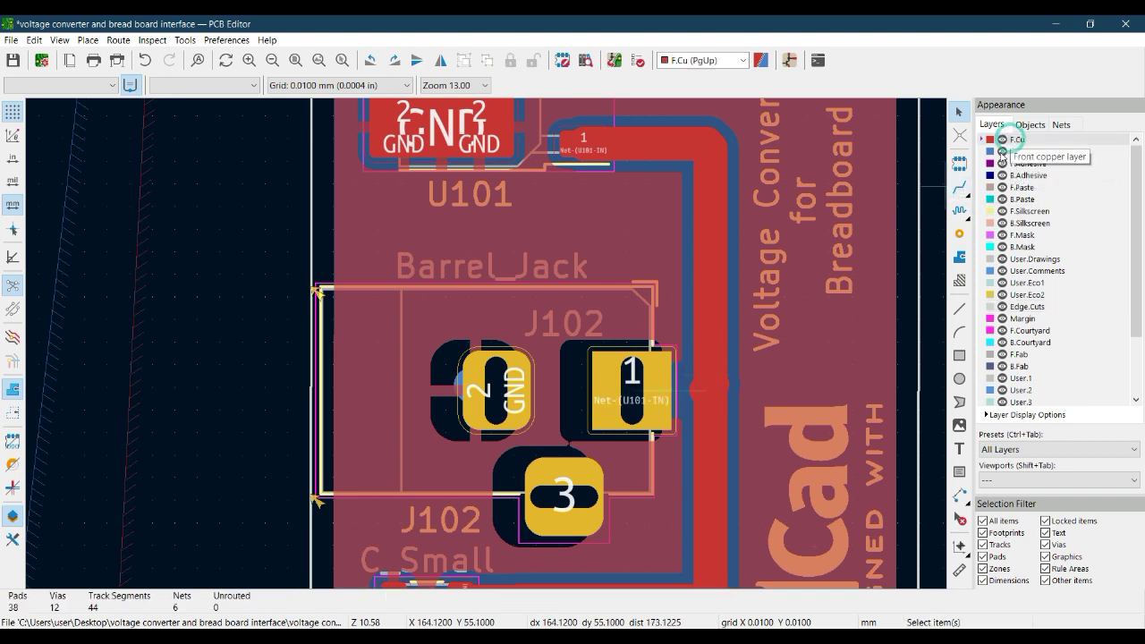
pyautogui.click(958, 186)
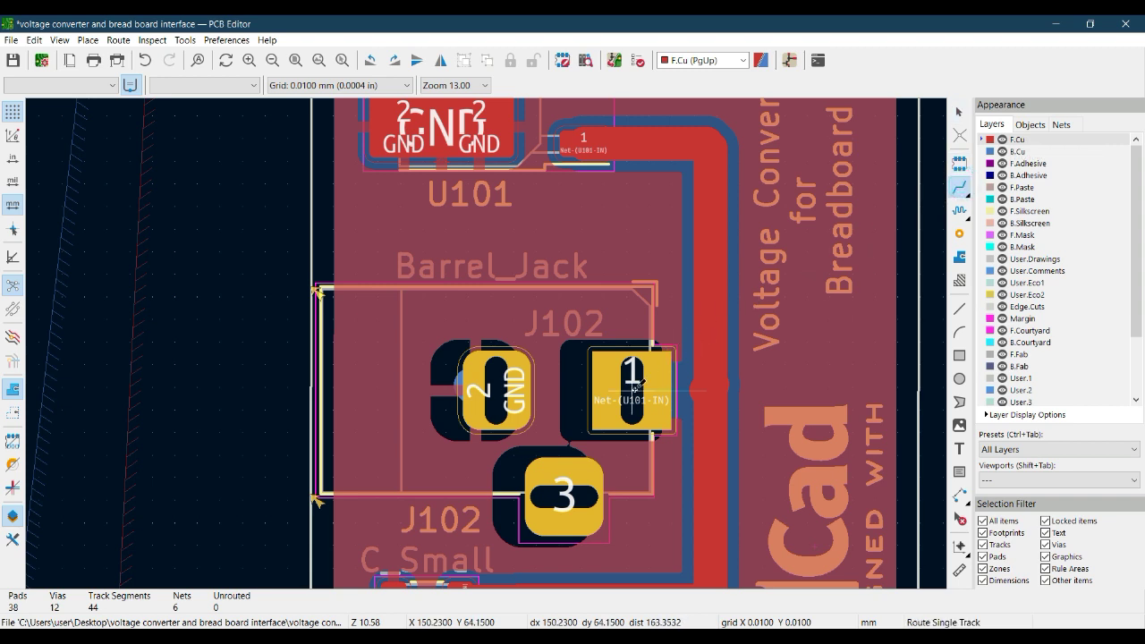
pyautogui.click(656, 384)
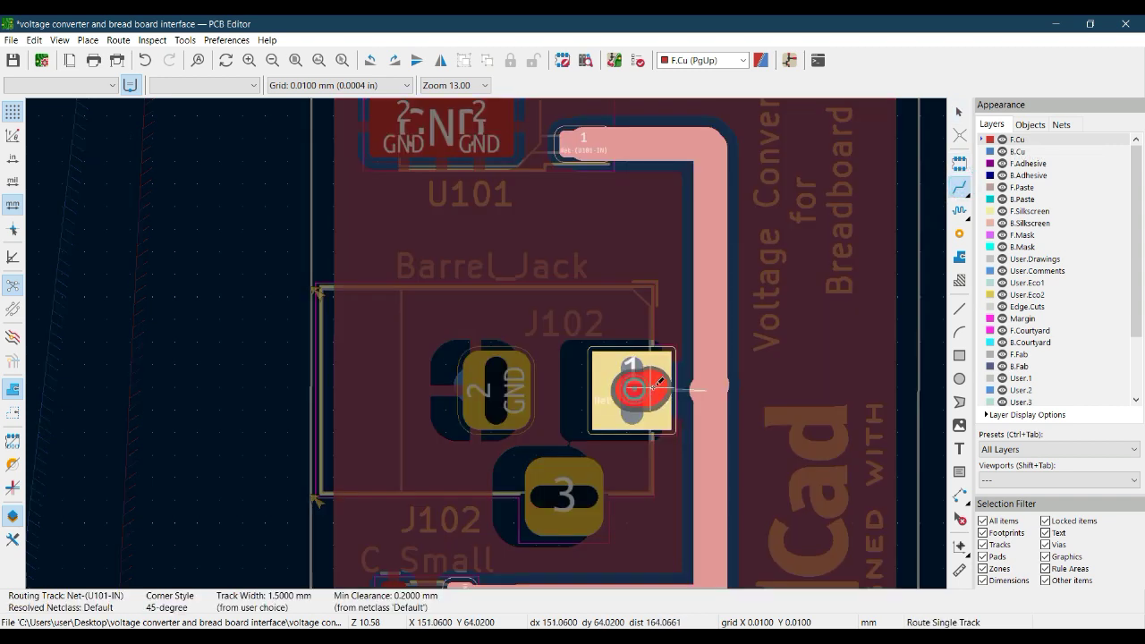
pyautogui.click(706, 384)
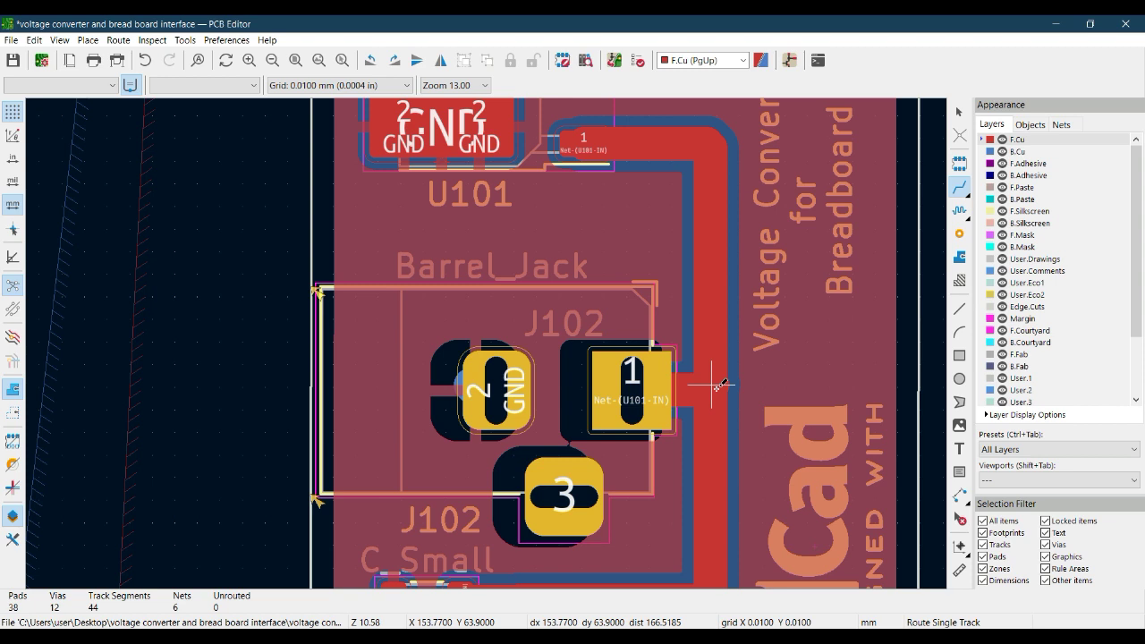
# - Save the board and refill all copper zones to fit the moved barrel jack's pads
pyautogui.hotkey('ctrl', 's')
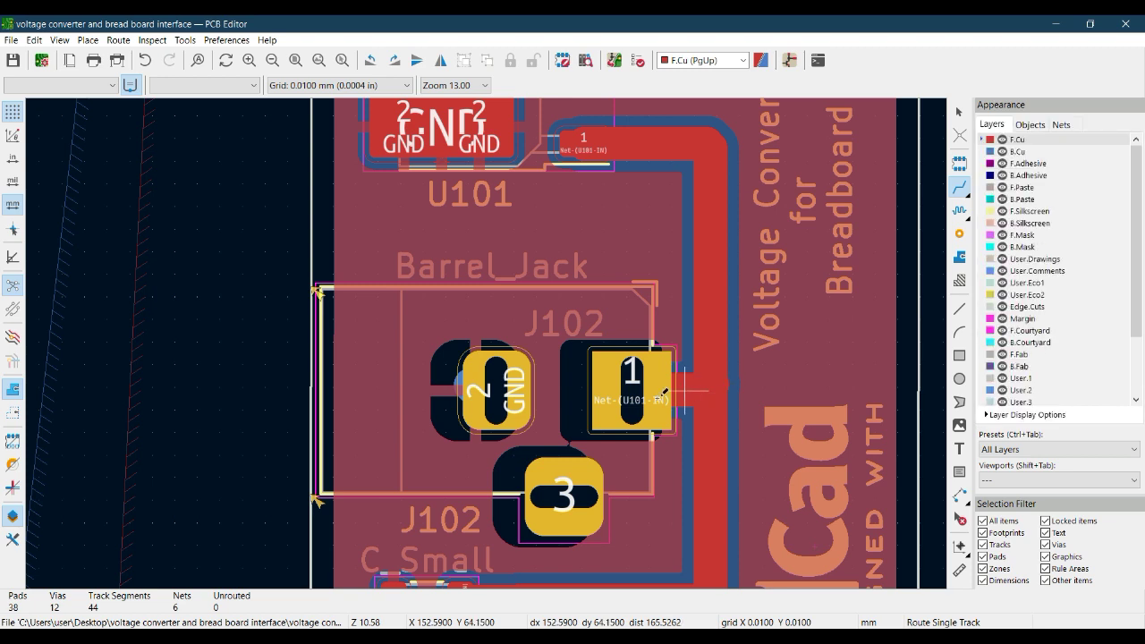
pyautogui.press('b')
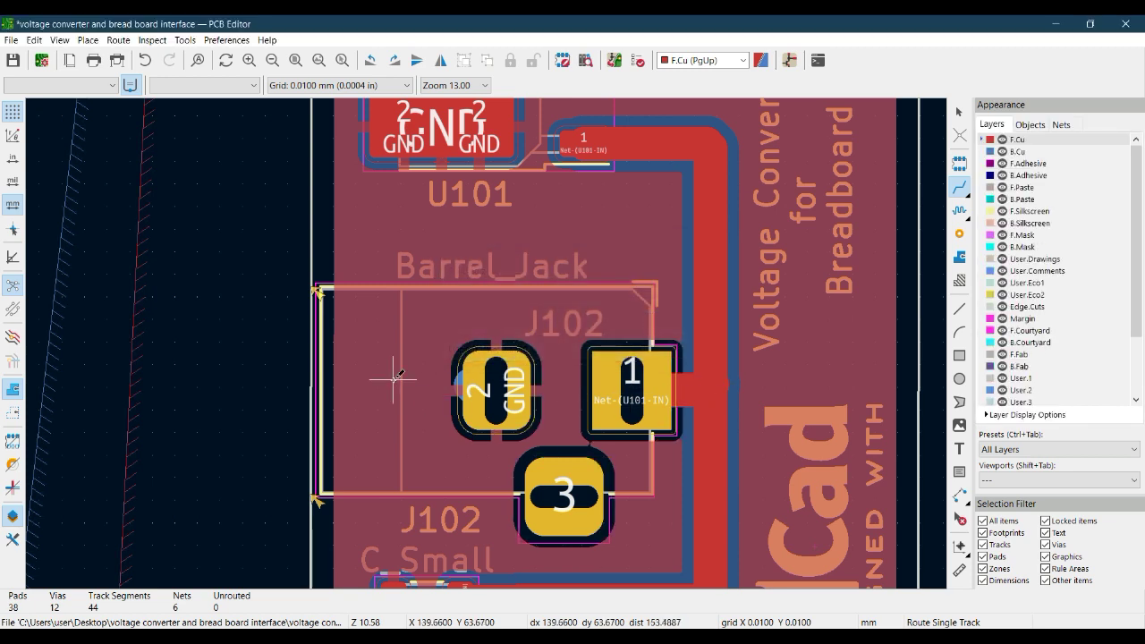
pyautogui.press('Escape')
pyautogui.scroll(-4, 393, 380)
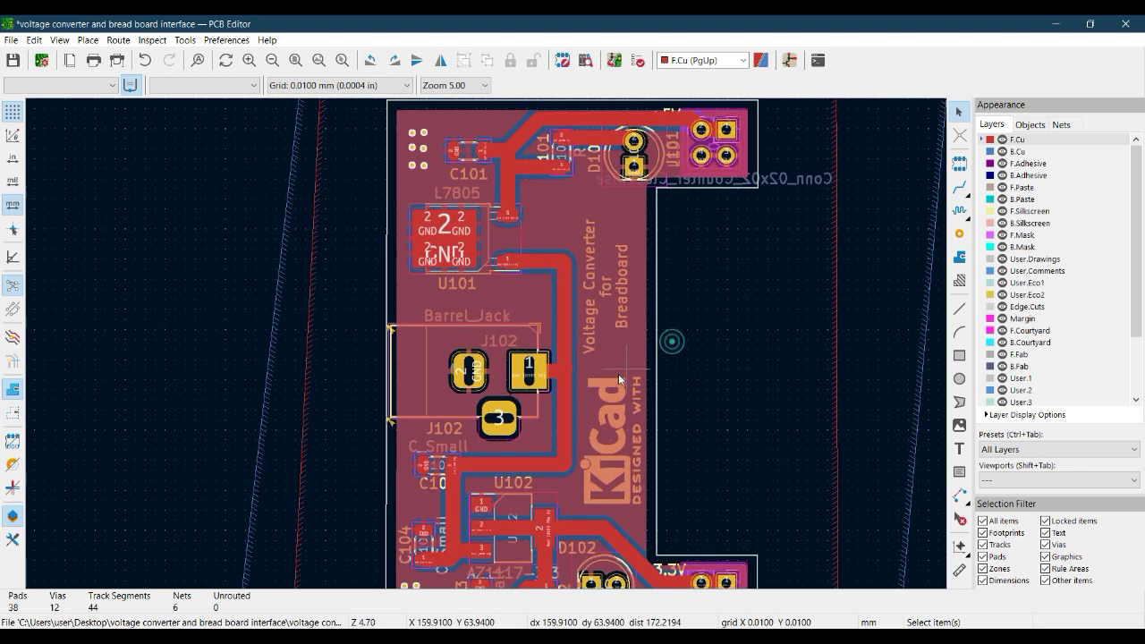
# - Delete all markers in the Design Rules Checker, rerun the check on the updated board and close the checker
pyautogui.click(638, 64)
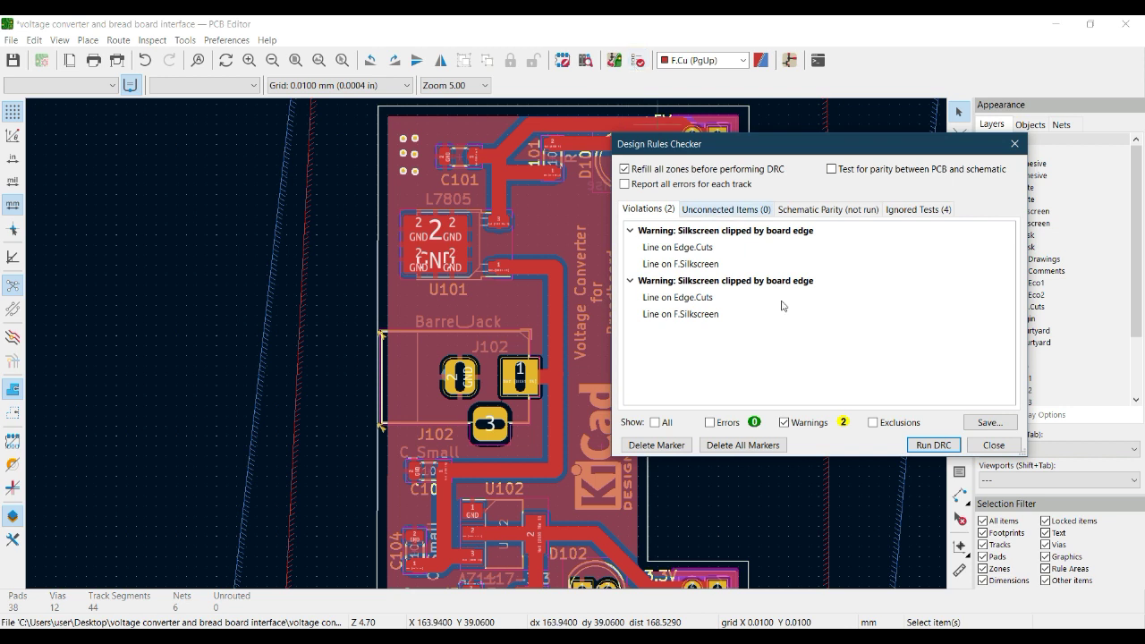
pyautogui.click(768, 445)
pyautogui.click(931, 450)
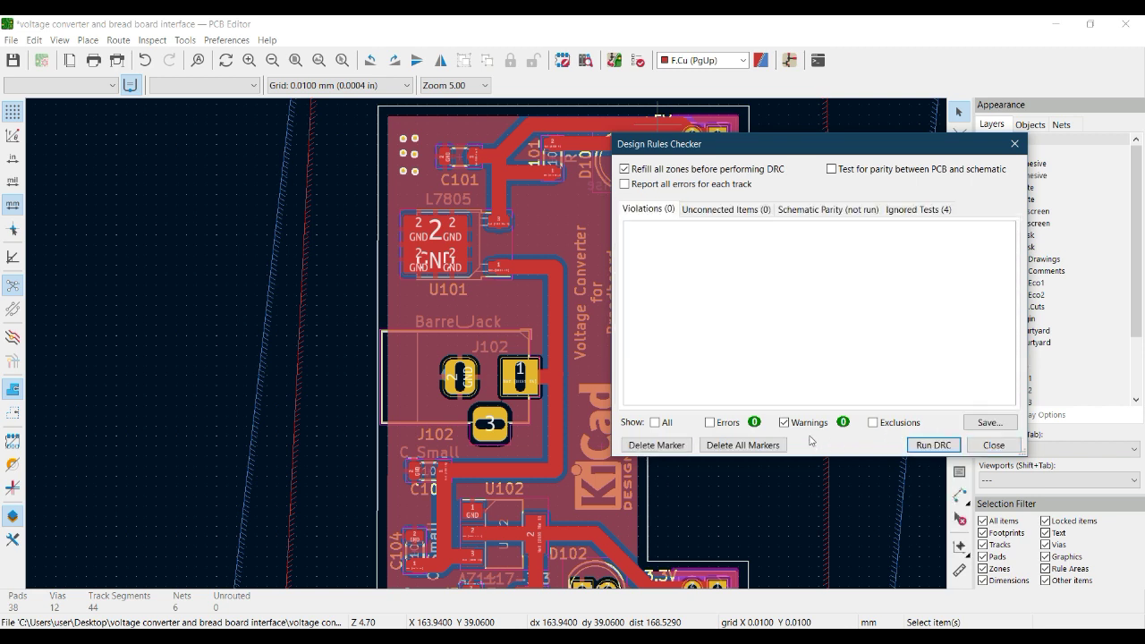
pyautogui.click(711, 422)
pyautogui.click(1012, 445)
pyautogui.moveTo(761, 346); pyautogui.dragTo(699, 313, button='middle')
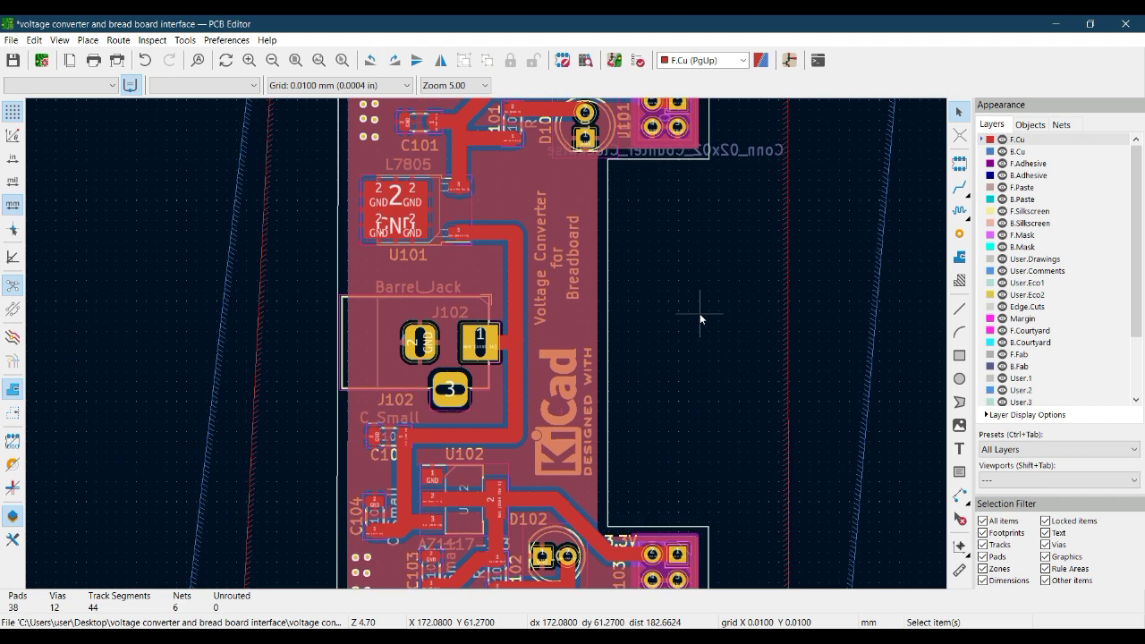